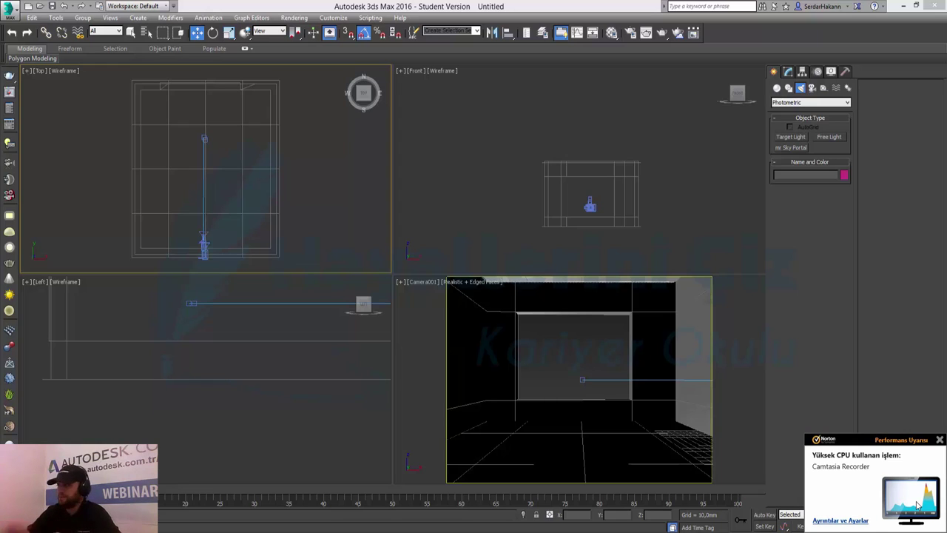
Dismiss the performance warning and maximize the Camera001 viewport to fill the screen.
click(939, 441)
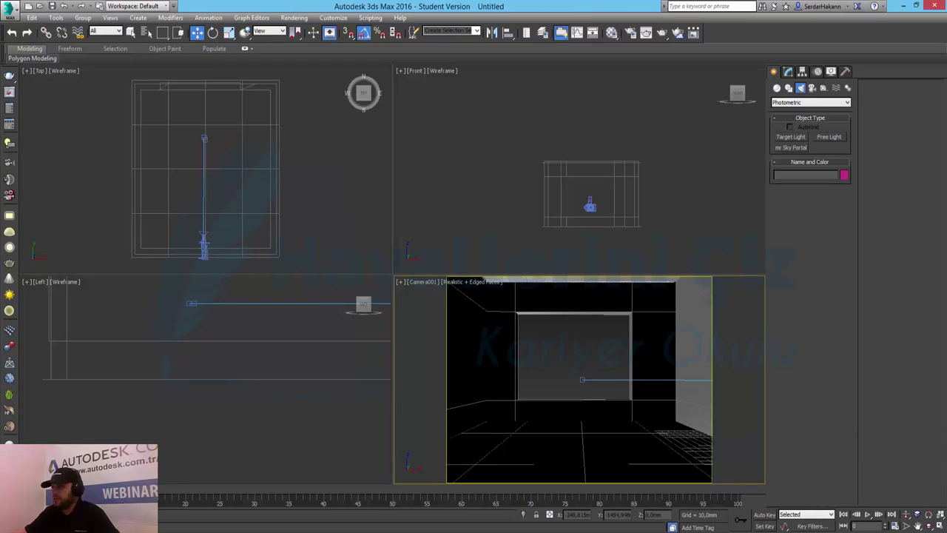
click(940, 526)
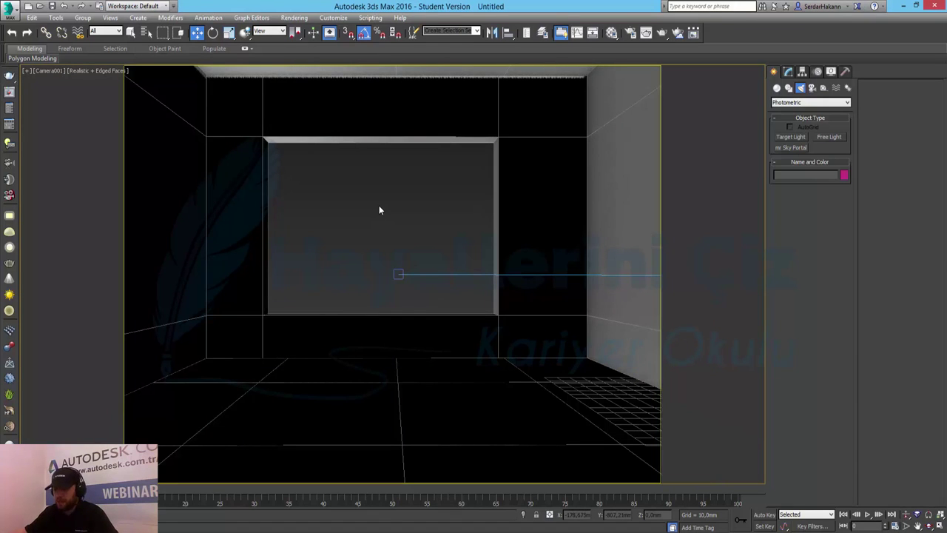
Render the Camera001 view, showing a brightly lit room around a dark window.
key(shift+q)
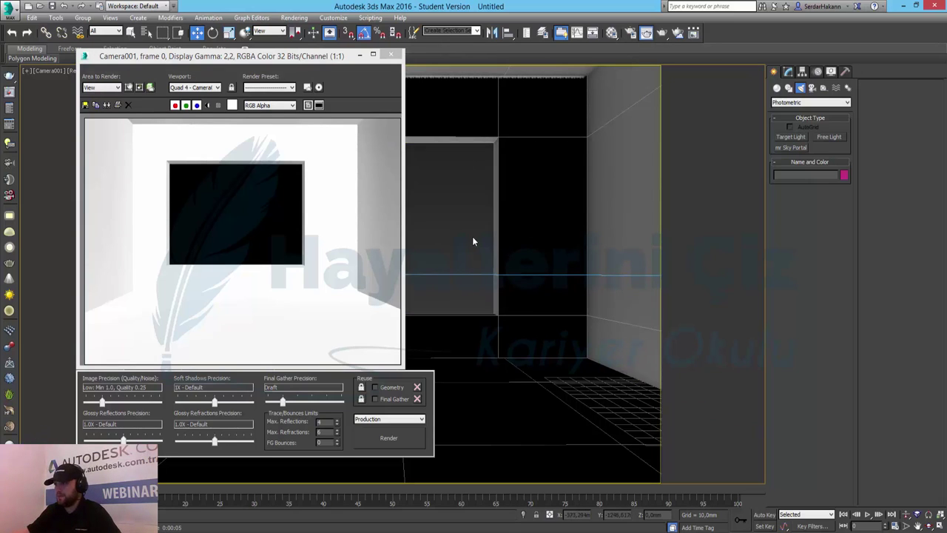
Look through PhysCamera001 and render it, giving an overexposed white interior.
key(c)
double_click(446, 205)
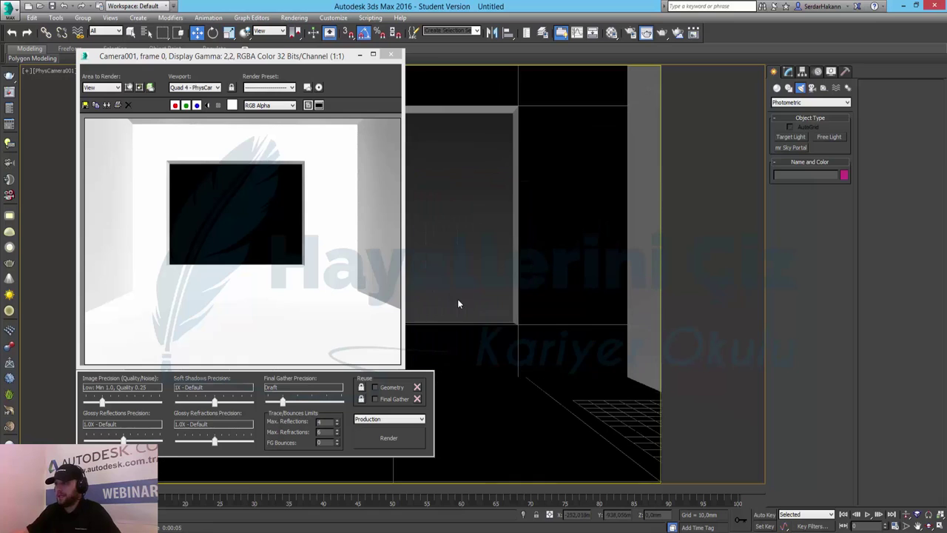
click(389, 437)
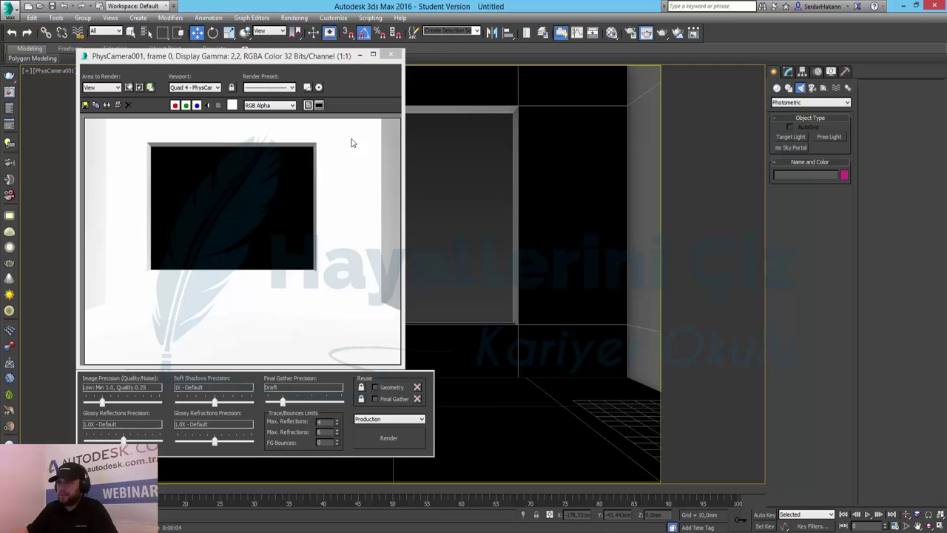
Close the rendered frame and select PhysCamera001 in the Modify panel.
click(391, 54)
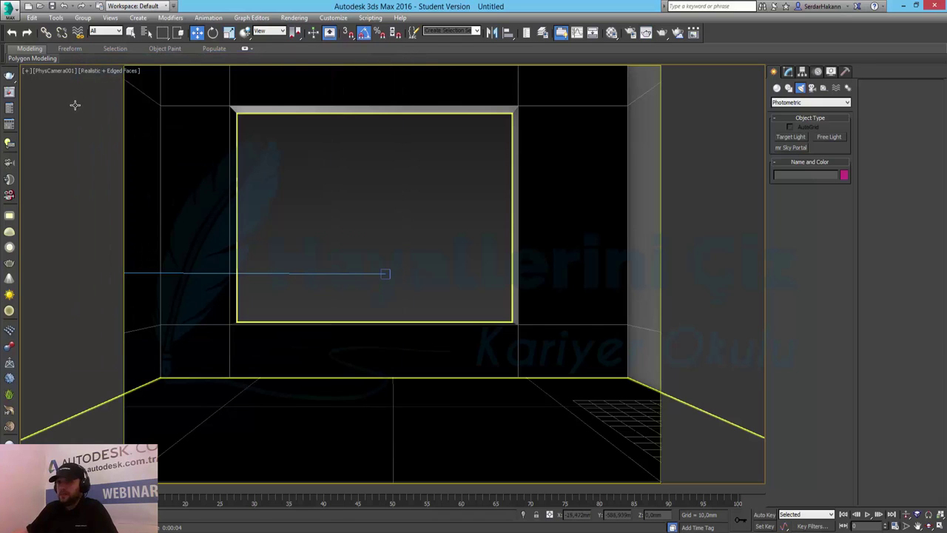
click(787, 72)
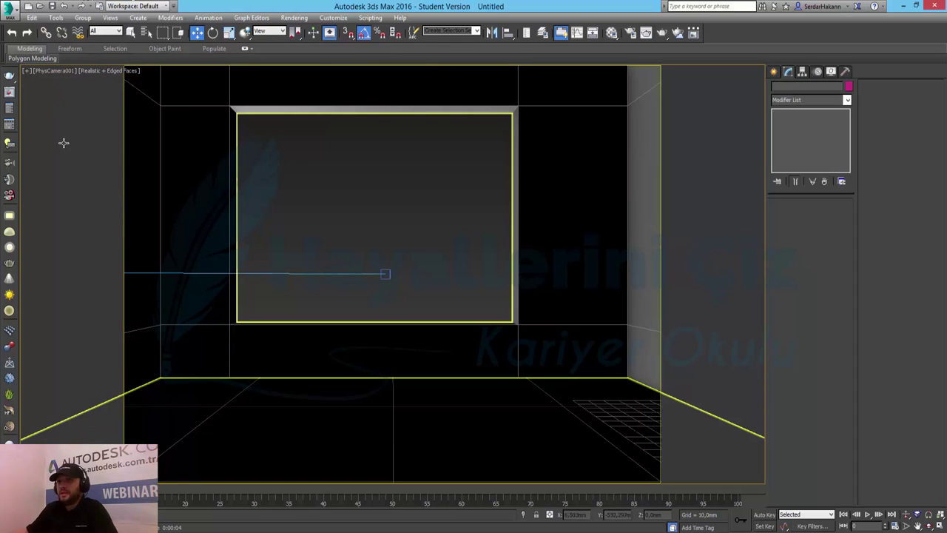
click(148, 35)
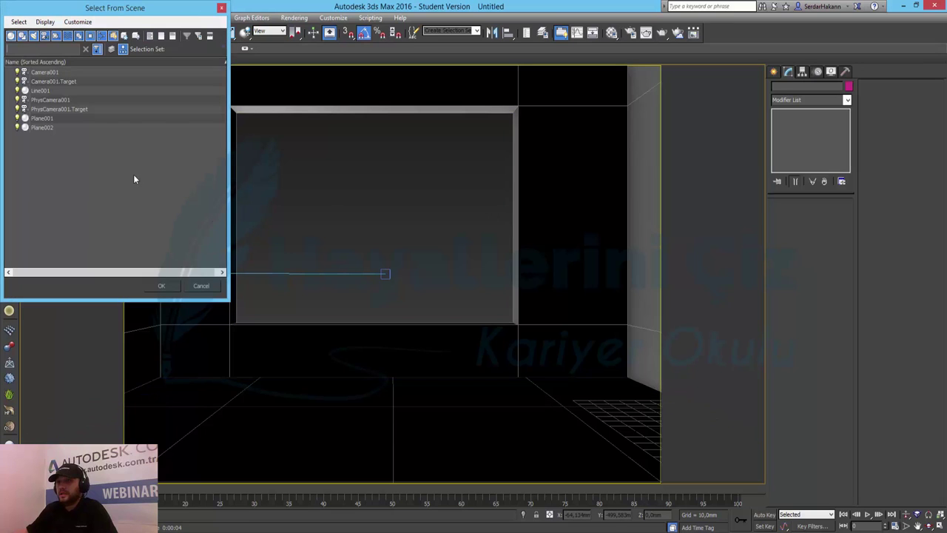
click(53, 101)
double_click(53, 104)
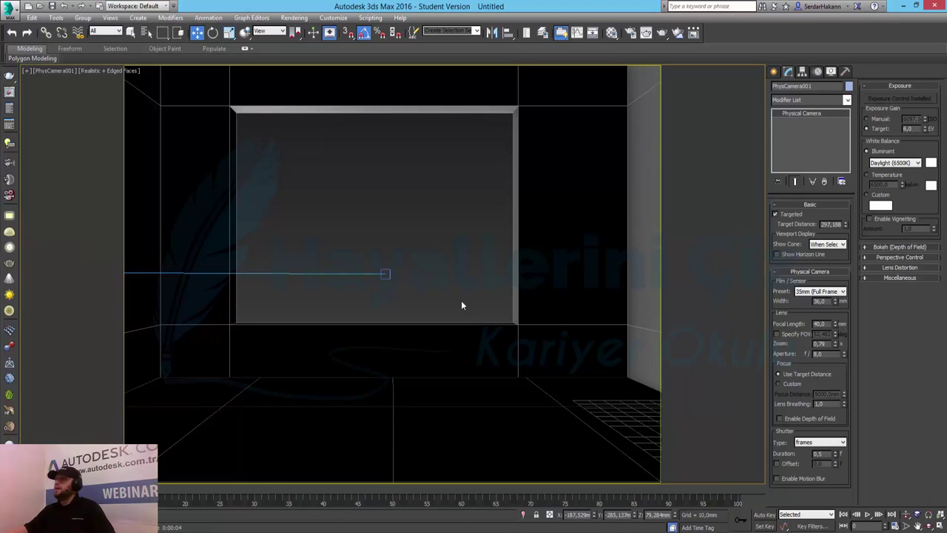
Expand PhysCamera001's Bokeh, Perspective Control and Lens Distortion rollouts.
click(900, 246)
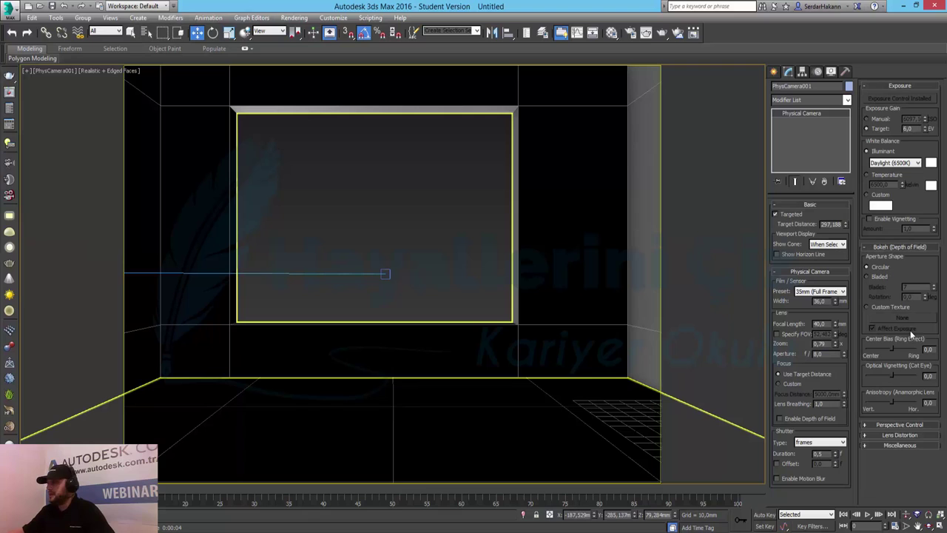
click(915, 425)
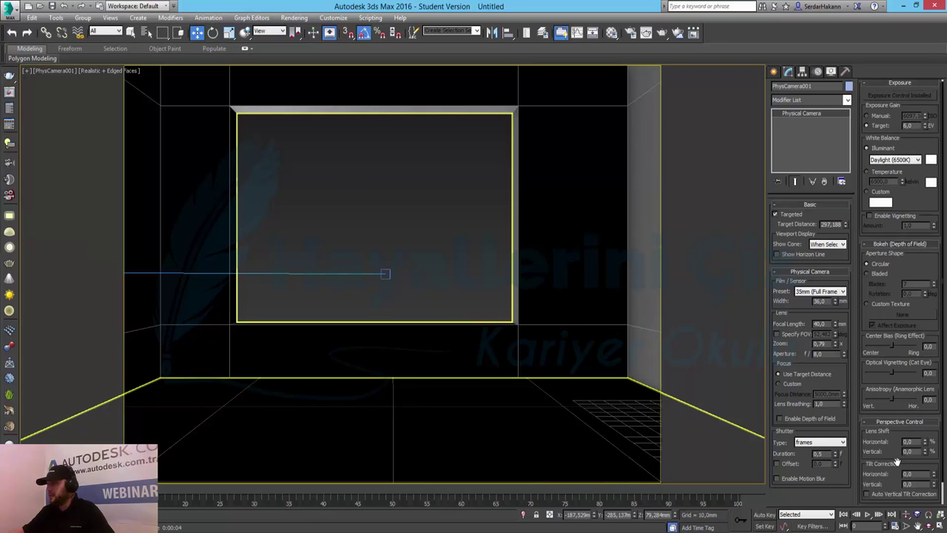
scroll(896, 407, down, 1)
scroll(896, 407, down, 1)
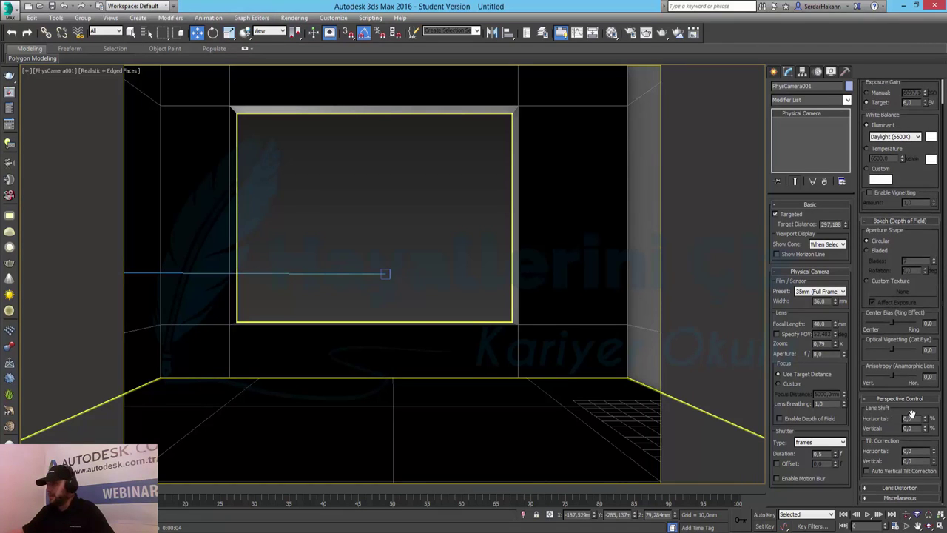
click(913, 490)
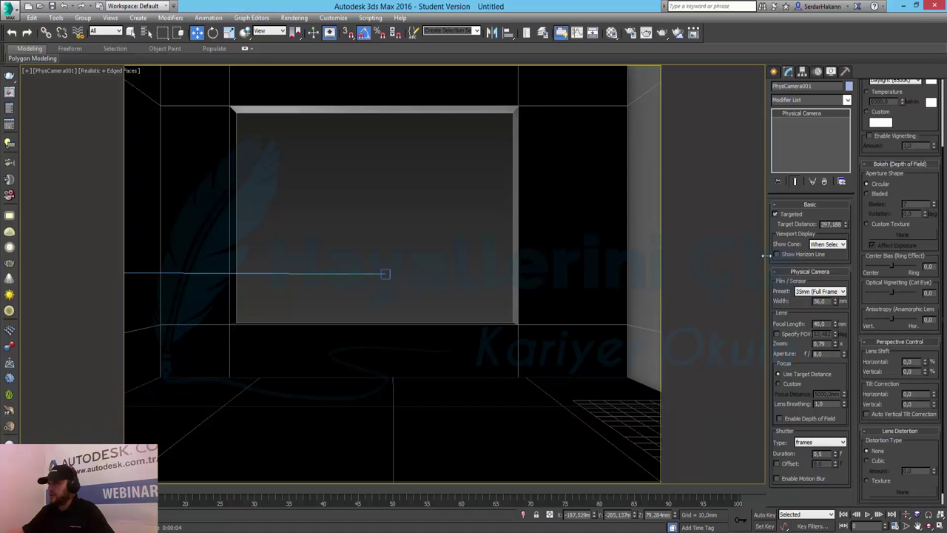
Widen the command panel to three columns, keep Show Cone at When Selected, review film presets.
drag(751, 261, 673, 263)
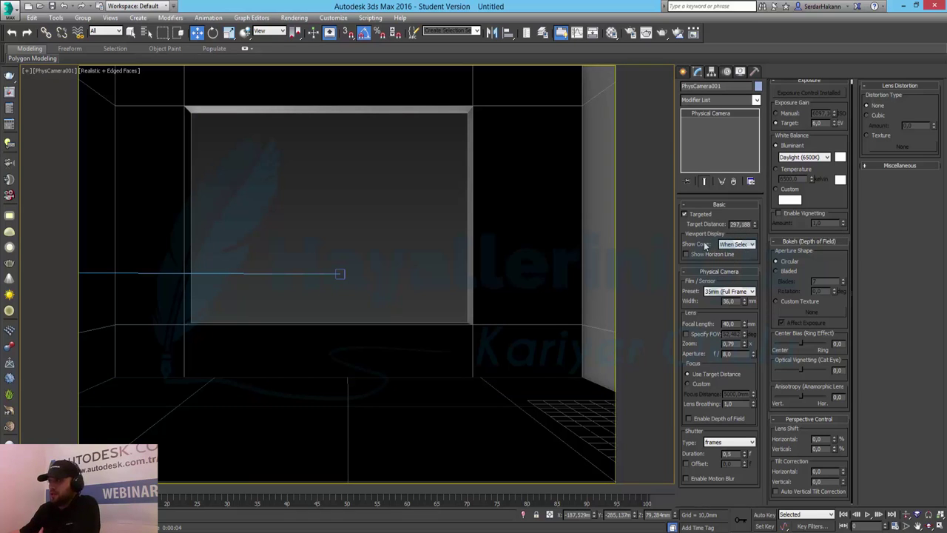
click(736, 245)
click(693, 247)
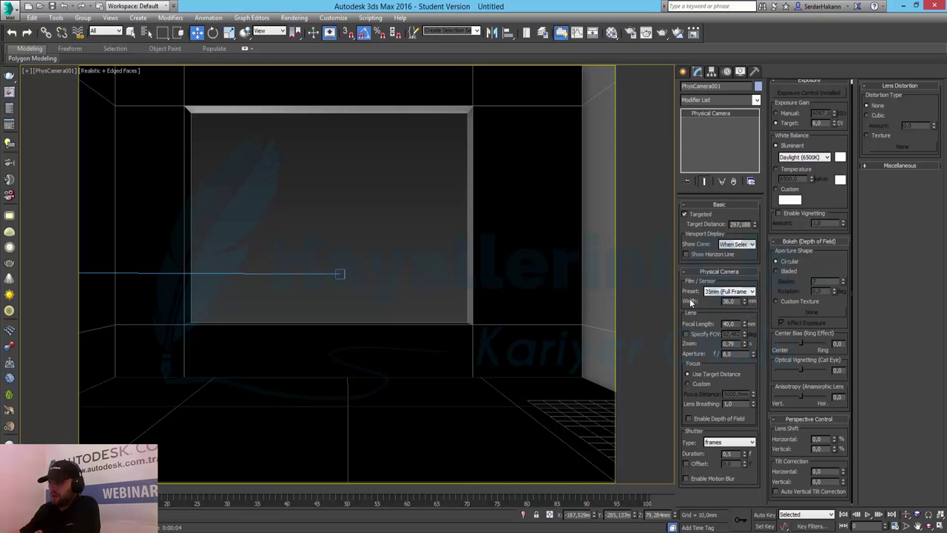
click(729, 291)
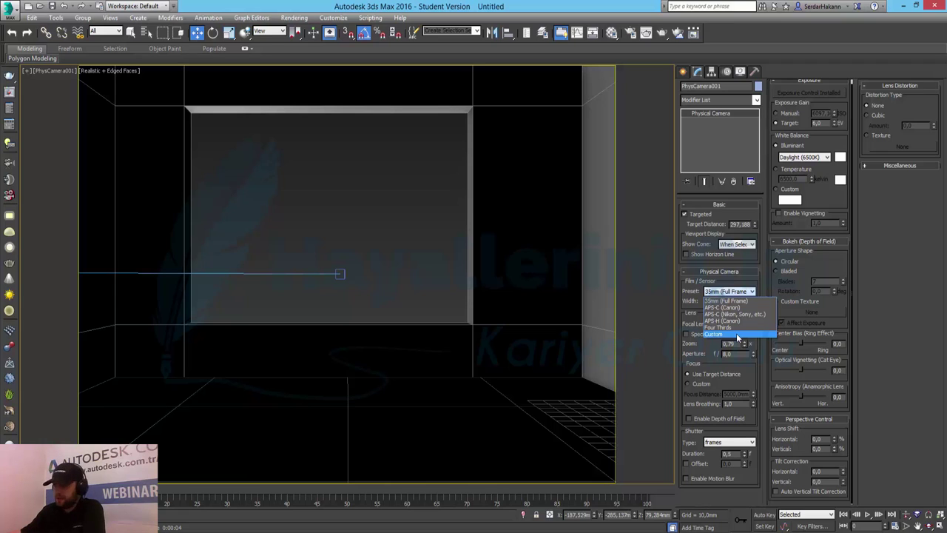
click(732, 302)
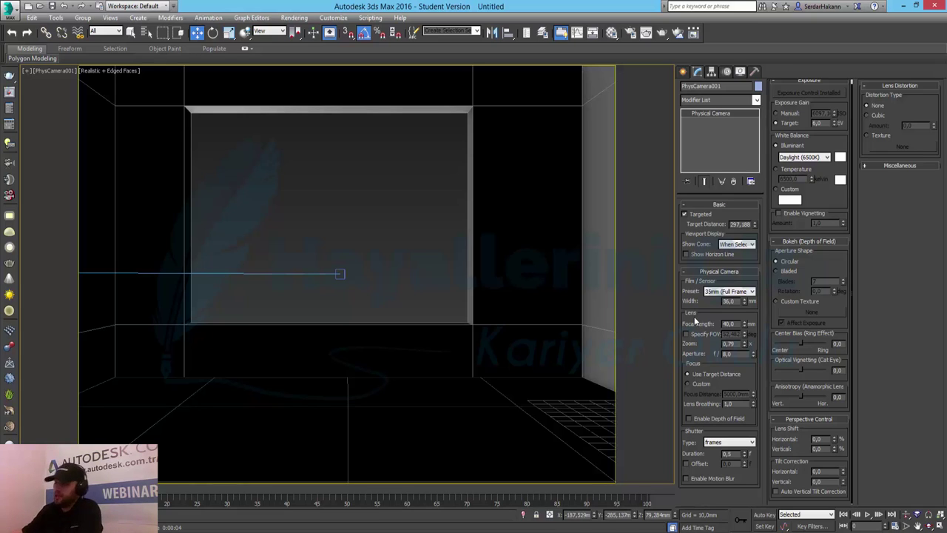
click(731, 442)
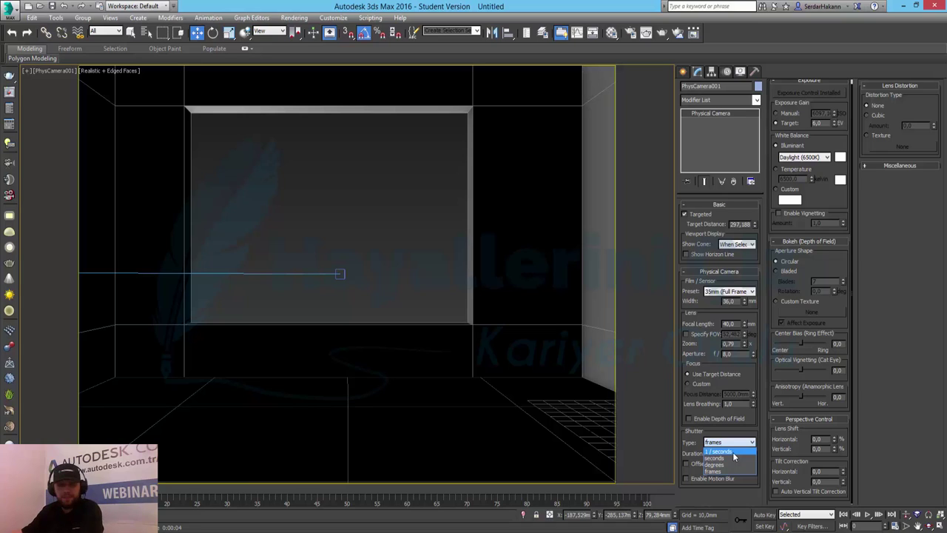
click(711, 493)
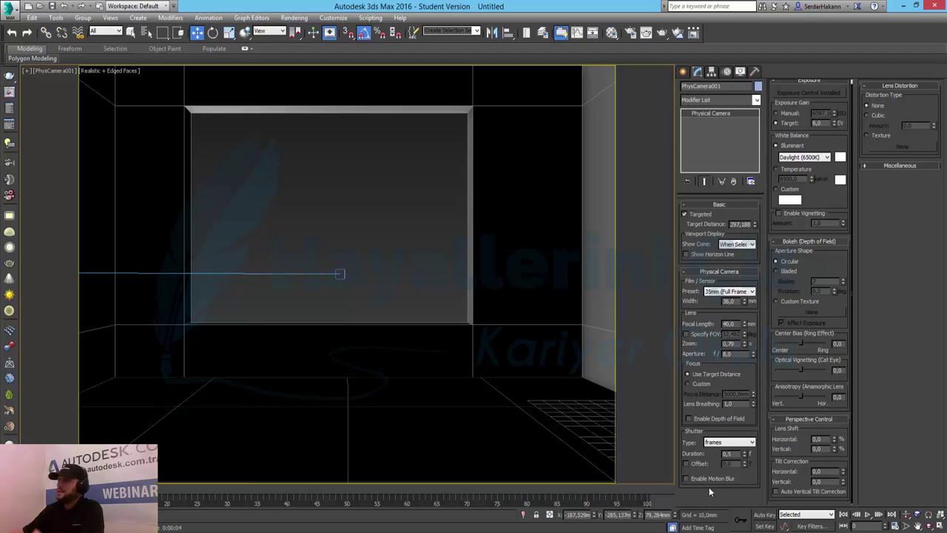
drag(821, 140, 822, 169)
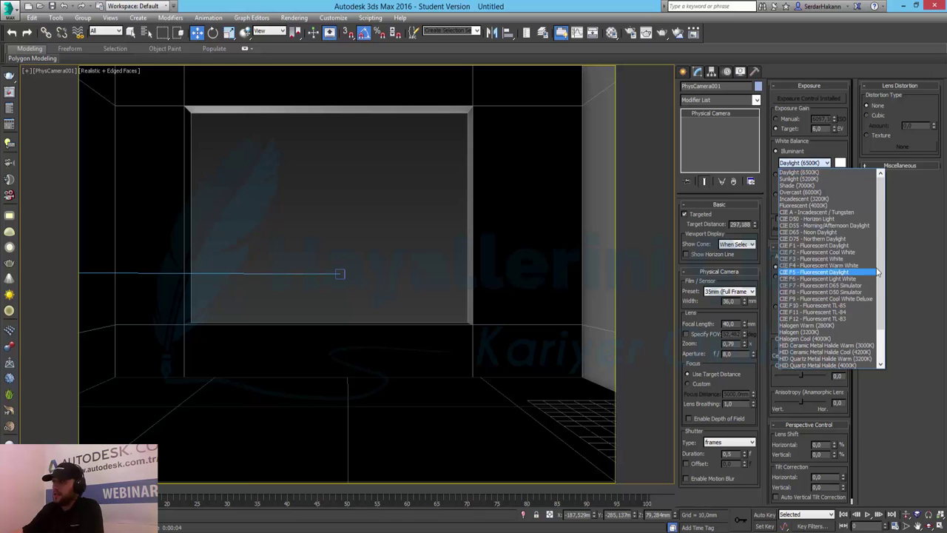
scroll(880, 267, down, 1)
scroll(881, 310, down, 1)
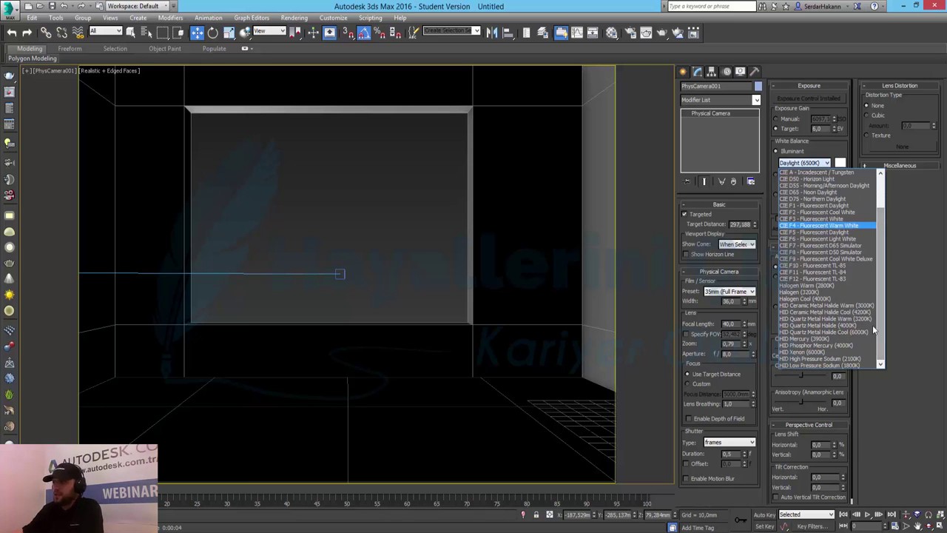
scroll(851, 311, up, 1)
scroll(829, 292, up, 1)
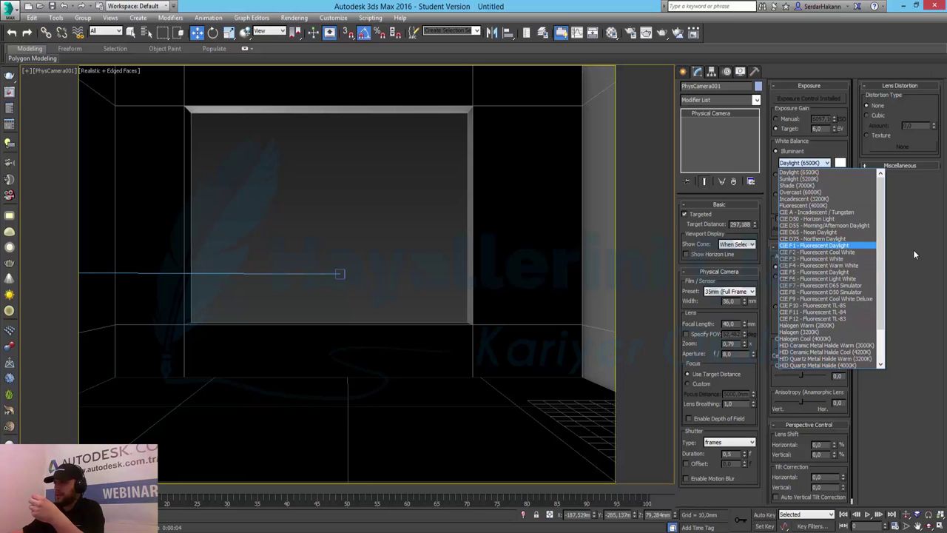
scroll(832, 238, down, 1)
scroll(831, 238, down, 2)
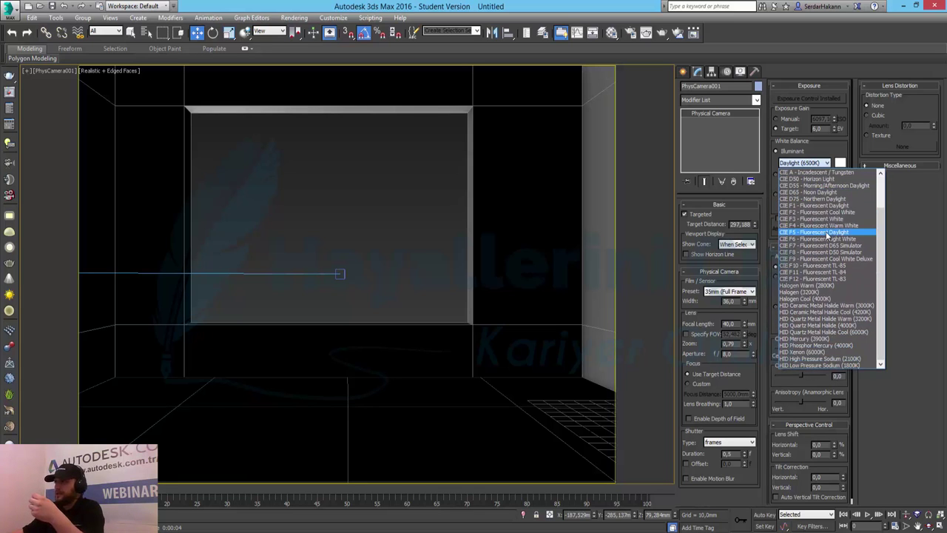
scroll(835, 273, up, 1)
scroll(835, 274, up, 2)
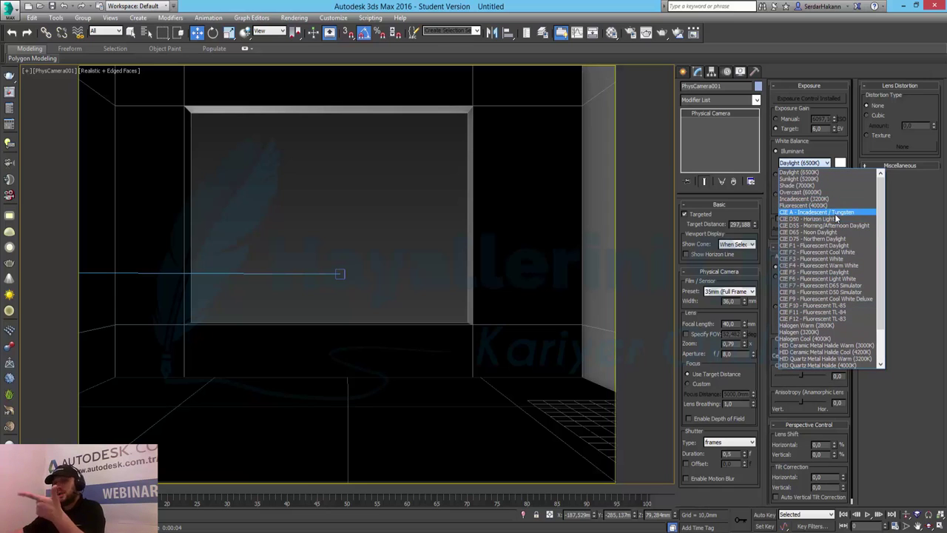
click(917, 237)
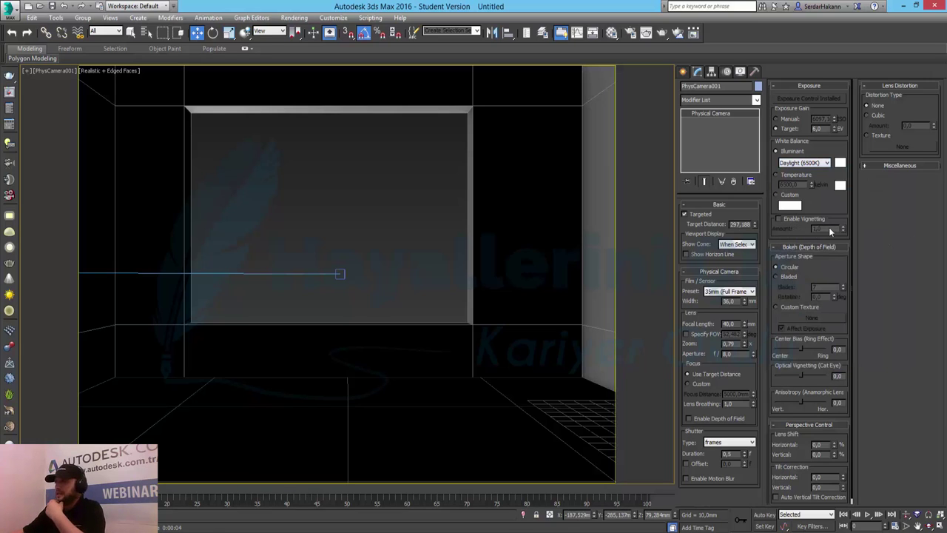
Enable vignetting at amount 1.0 and experiment with the bokeh ring-effect center bias.
click(804, 223)
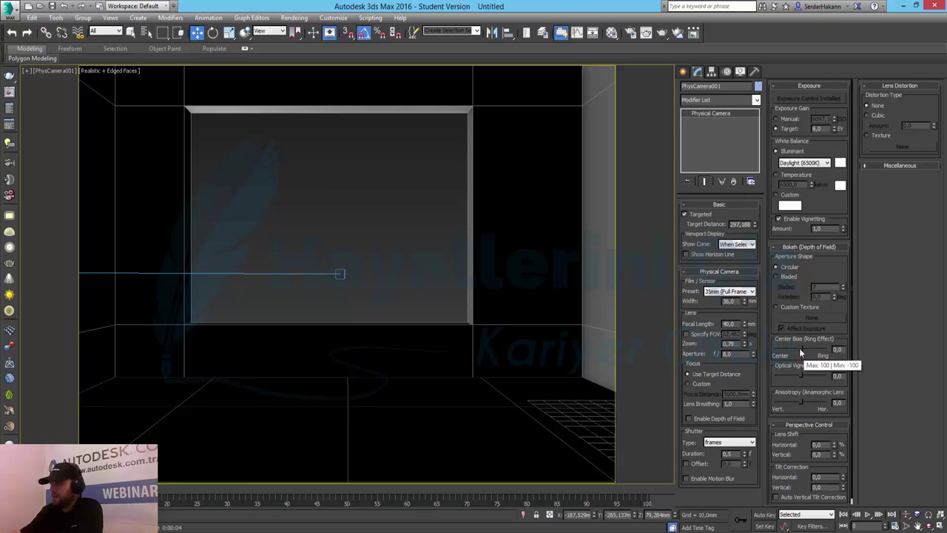
drag(803, 350, 802, 348)
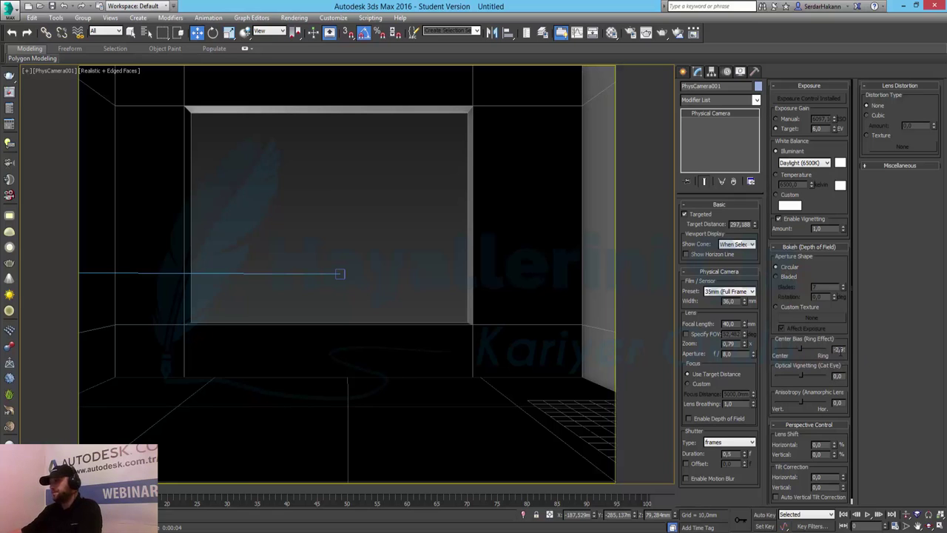
double_click(839, 349)
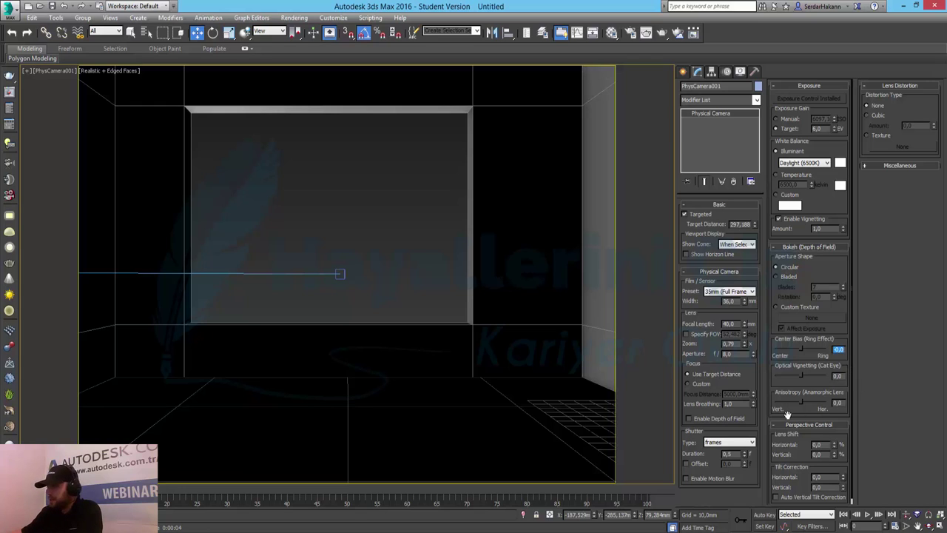
drag(787, 414, 800, 400)
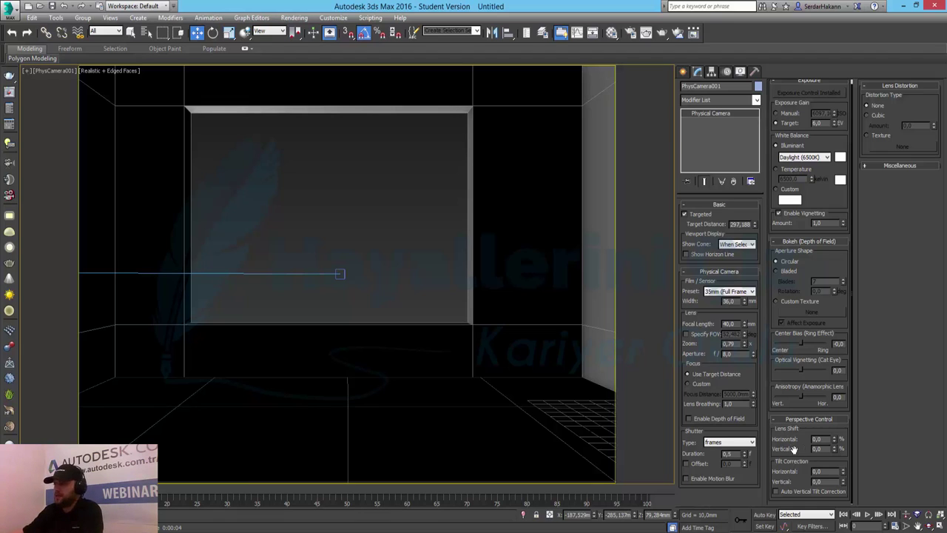
Test horizontal lens shift on PhysCamera001, then reset it to 0.
mouse_move(836, 442)
mouse_down()
mouse_move(851, 447)
mouse_move(823, 136)
mouse_move(924, 327)
mouse_move(839, 451)
mouse_move(812, 423)
mouse_move(852, 425)
mouse_up()
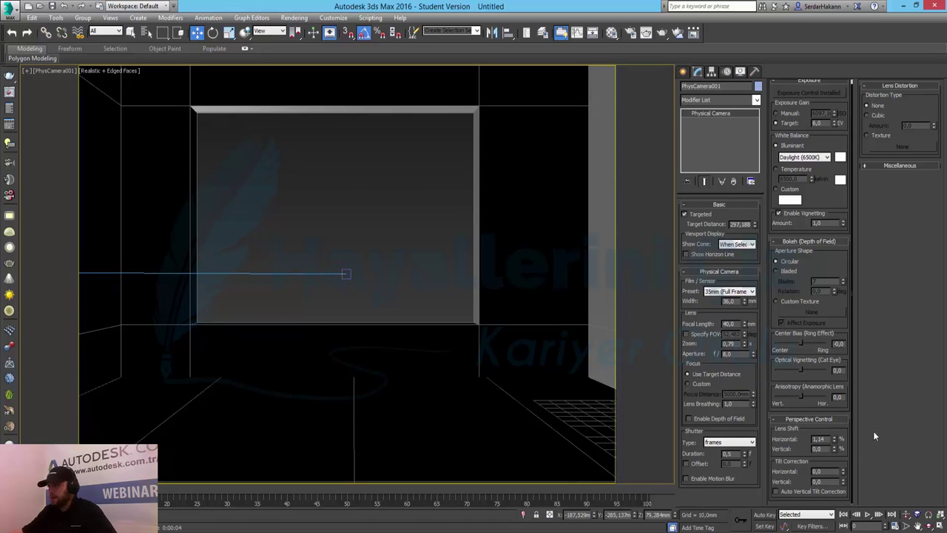
double_click(817, 439)
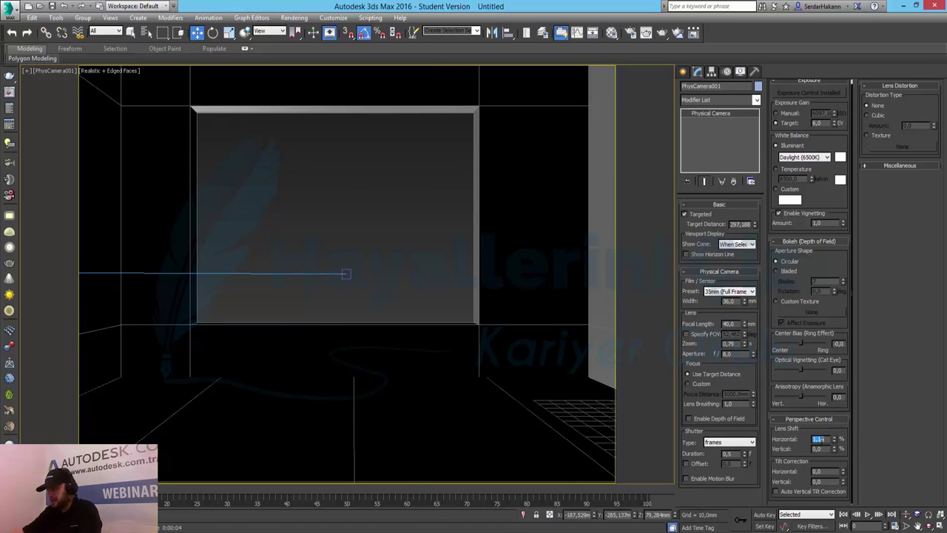
text(0)
key(Return)
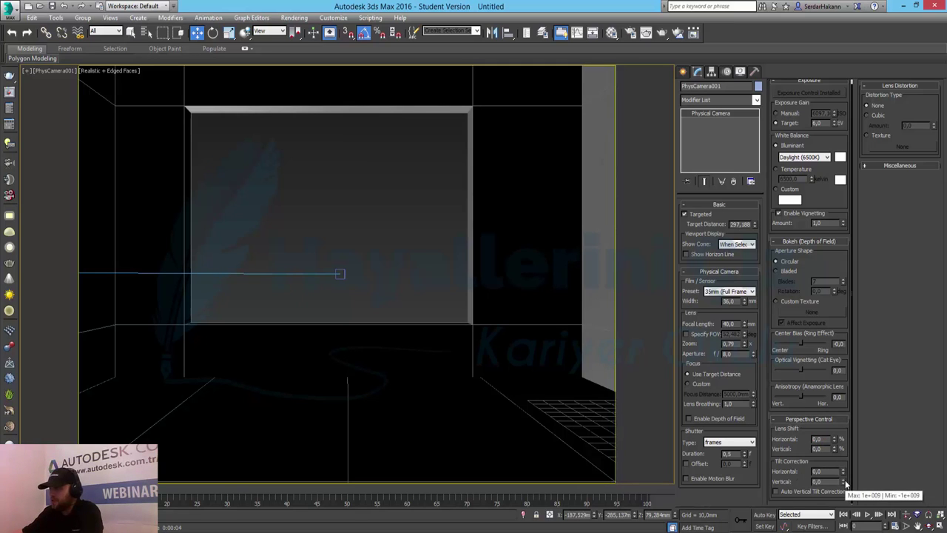
Test horizontal tilt correction, reset it to 0, and enable Auto Vertical Tilt Correction.
click(843, 470)
mouse_move(844, 472)
mouse_down()
mouse_move(854, 485)
mouse_move(848, 467)
mouse_up()
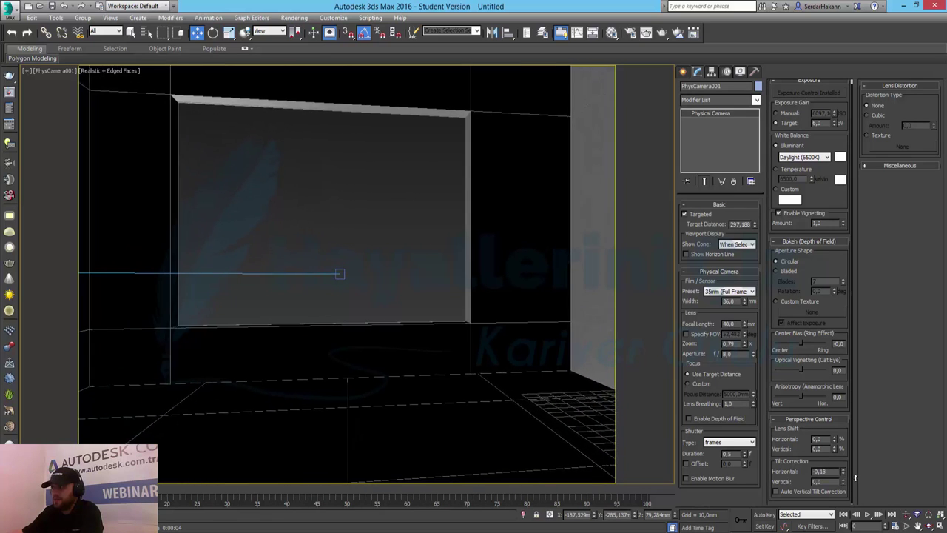
right_click(846, 469)
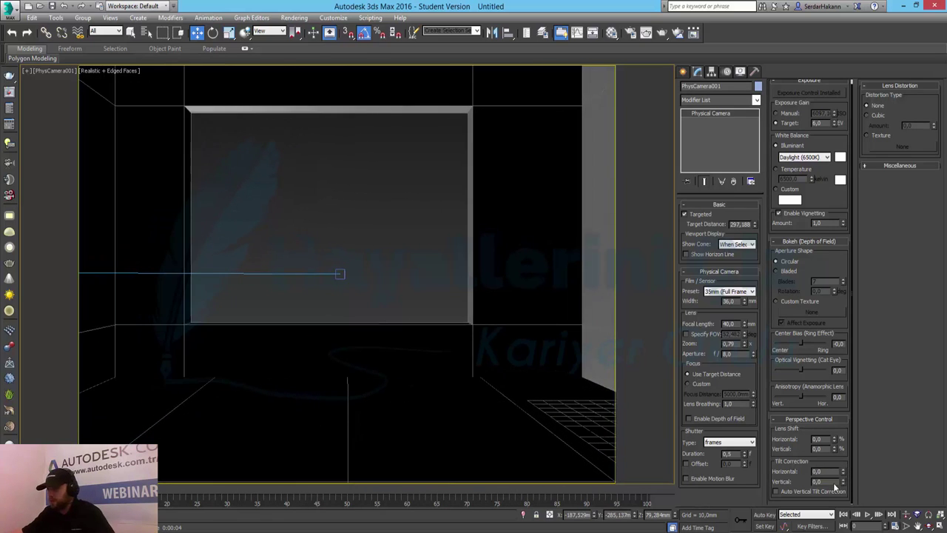
click(836, 492)
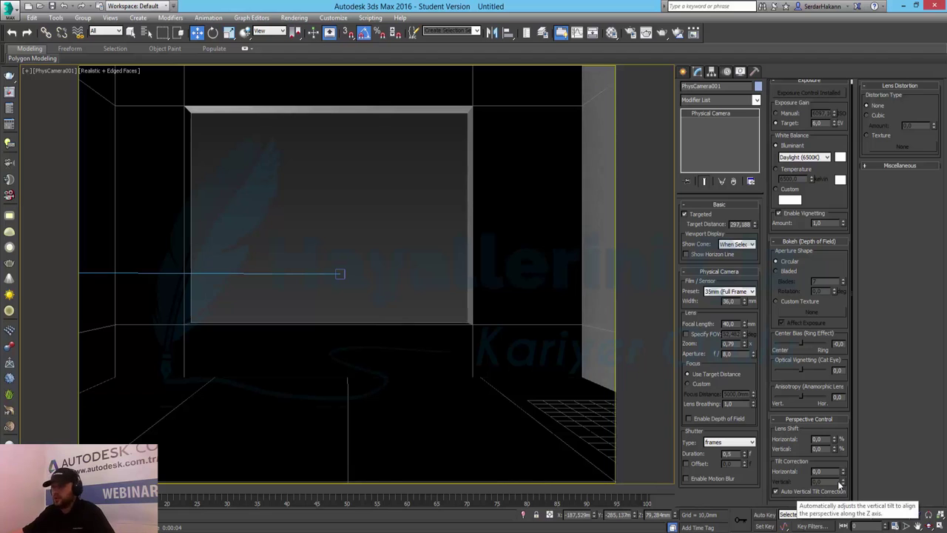
click(844, 470)
drag(845, 474, 848, 477)
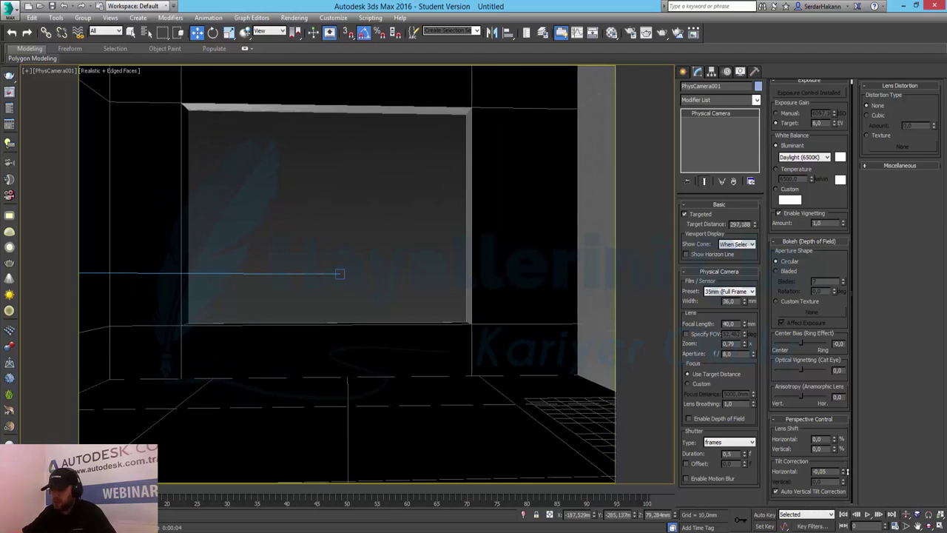
right_click(843, 473)
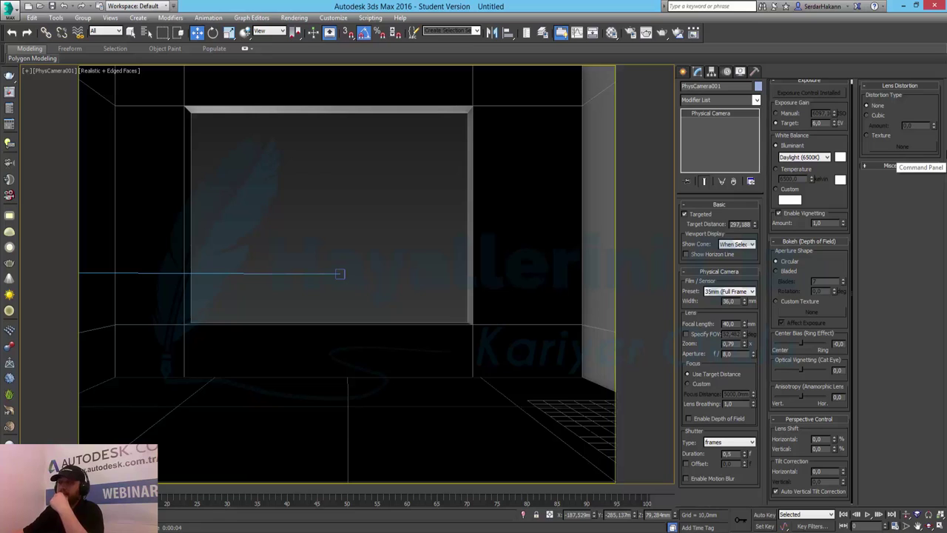
Try Cubic lens distortion with varying amount, revert to None, and deselect the camera.
click(876, 117)
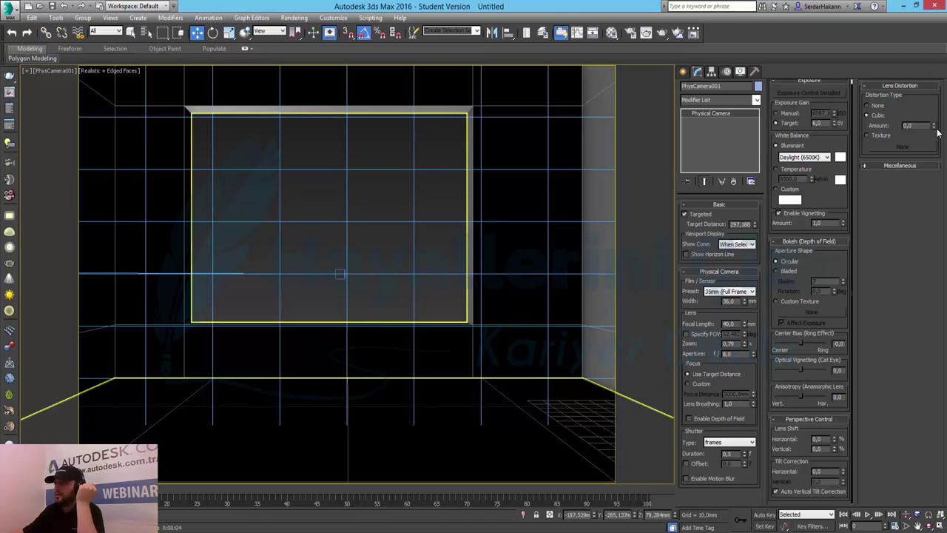
mouse_move(933, 127)
mouse_down()
mouse_move(933, 115)
mouse_move(935, 156)
mouse_move(931, 104)
mouse_up()
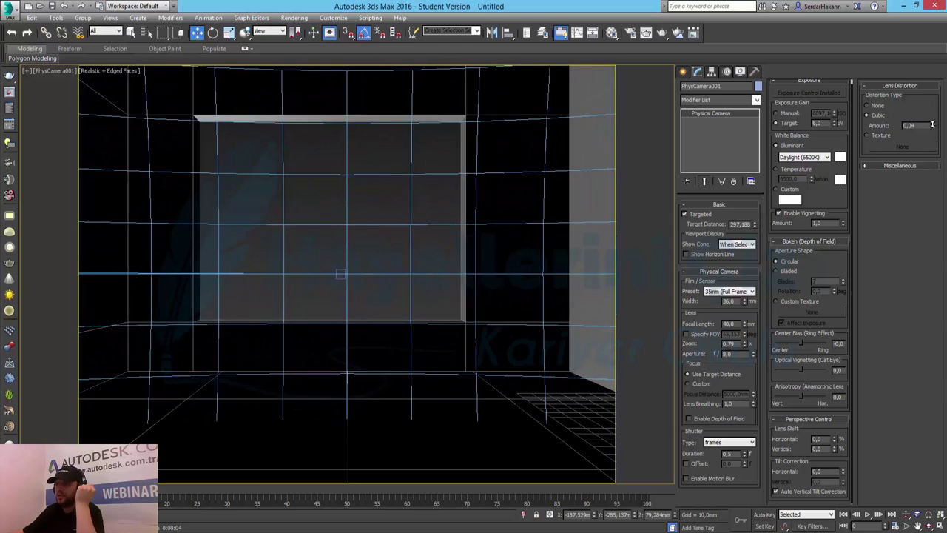
mouse_move(932, 104)
mouse_down()
mouse_move(936, 121)
mouse_move(919, 126)
mouse_up()
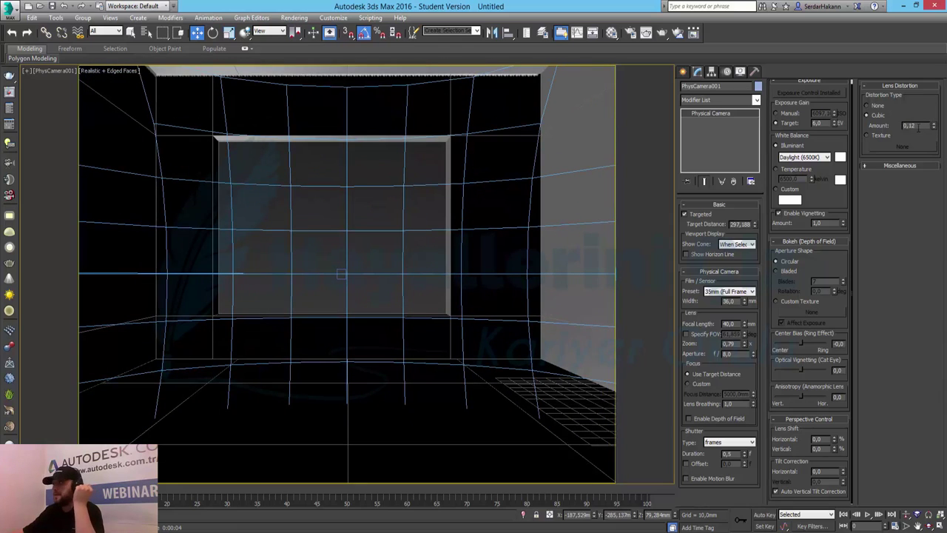
click(882, 108)
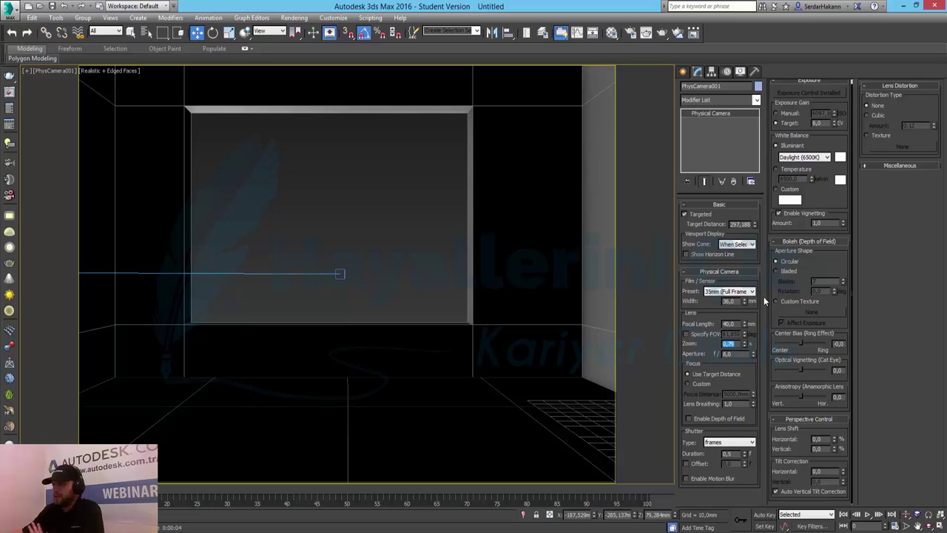
key(ctrl+d)
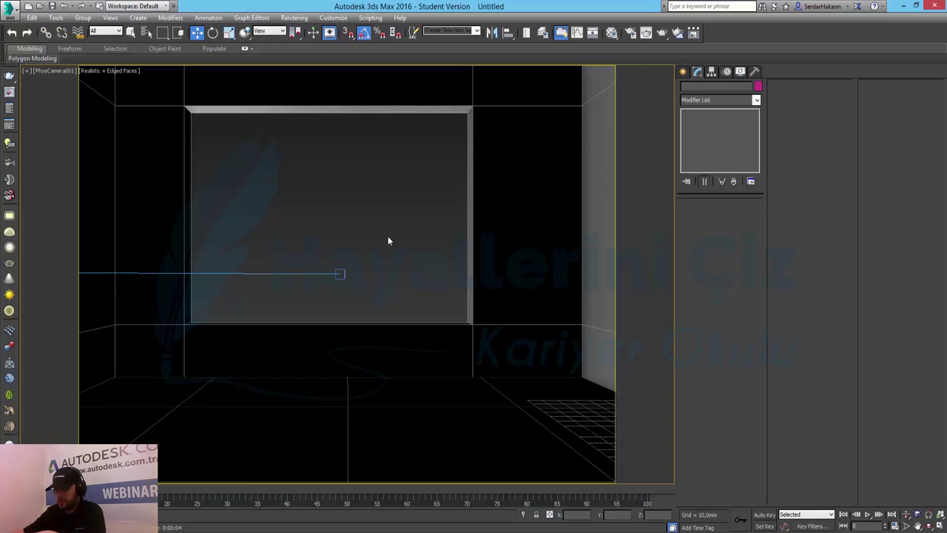
Open the Material Editor and the enlarged Environment and Effects dialog side by side.
key(m)
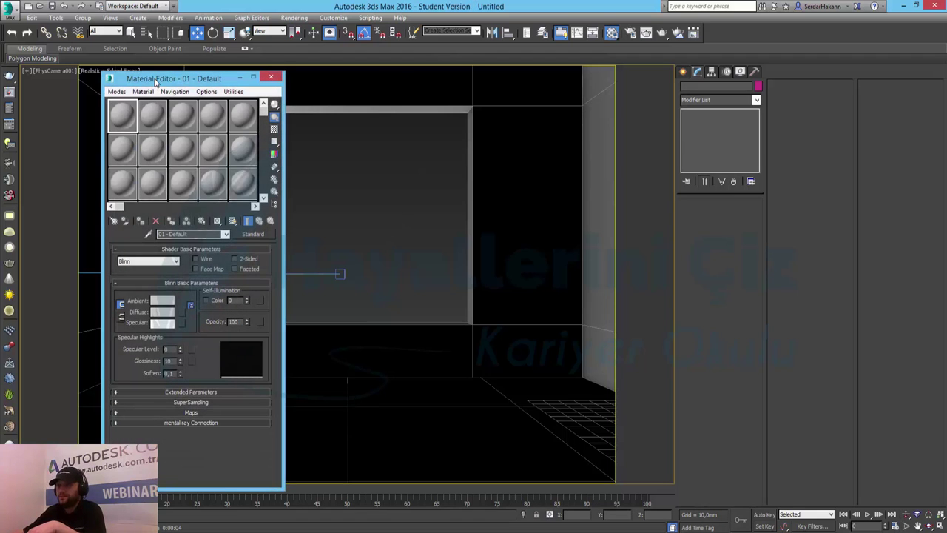
drag(160, 82, 697, 86)
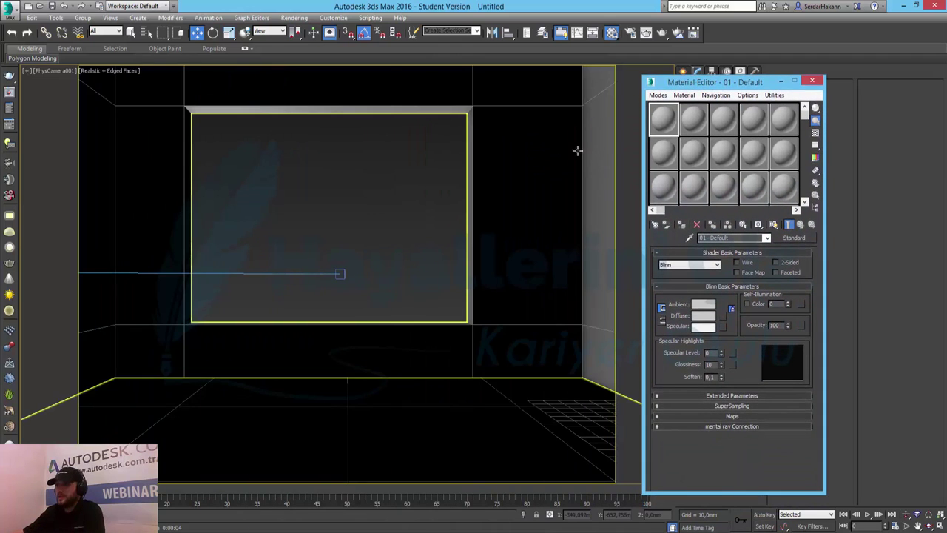
key(8)
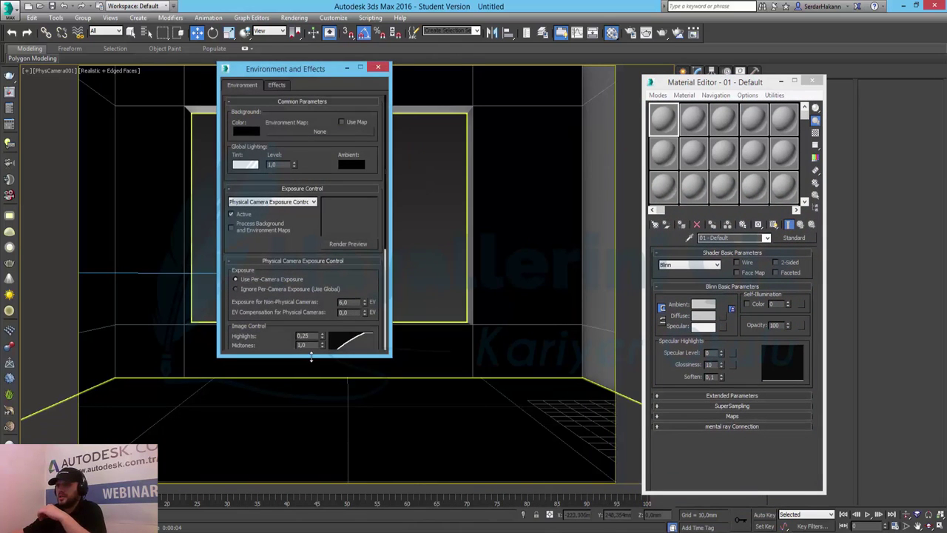
drag(311, 356, 311, 407)
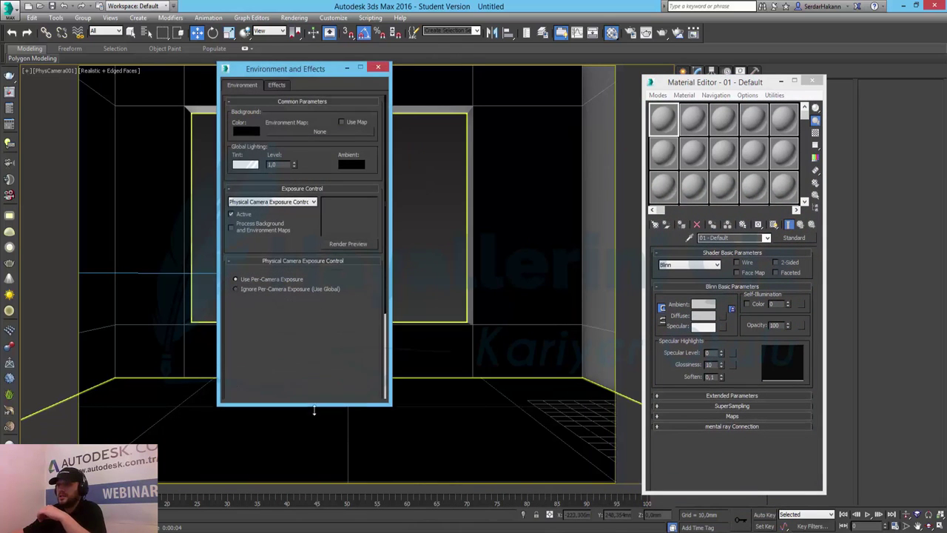
Choose Bitmap as the environment map and browse into the D: drive's Dosyalar folder.
click(341, 133)
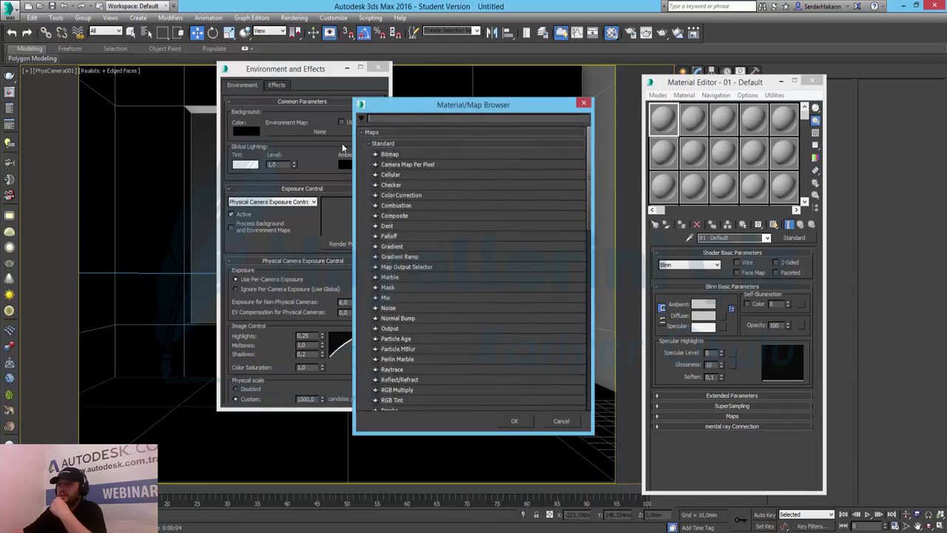
double_click(390, 155)
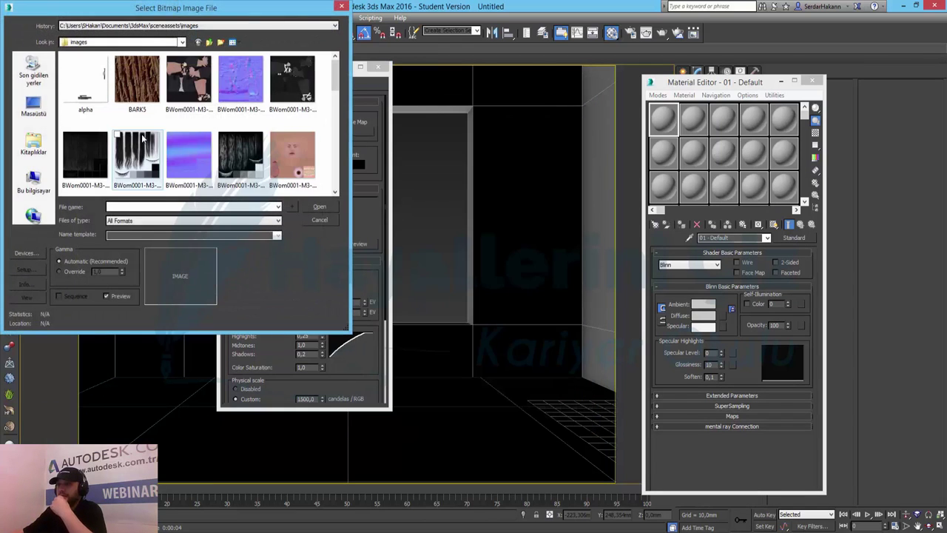
click(34, 185)
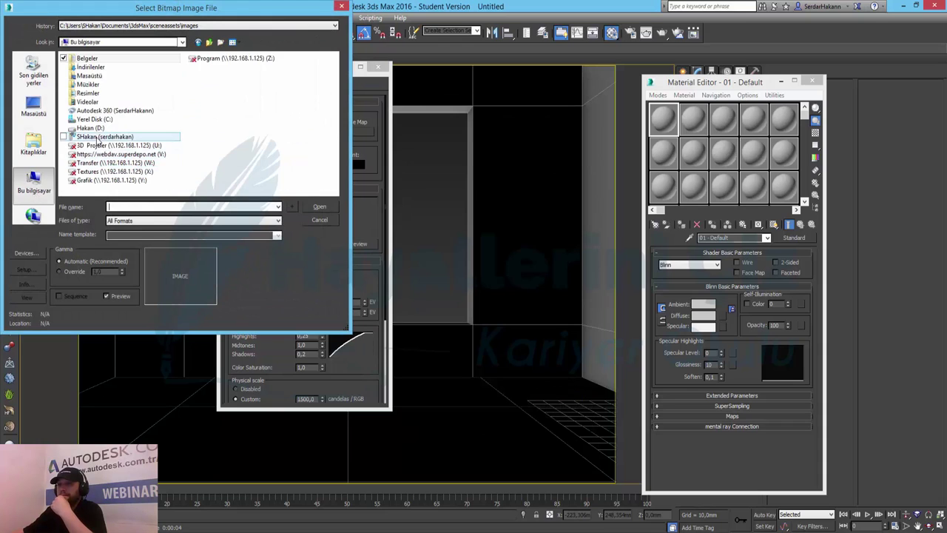
click(90, 129)
double_click(98, 132)
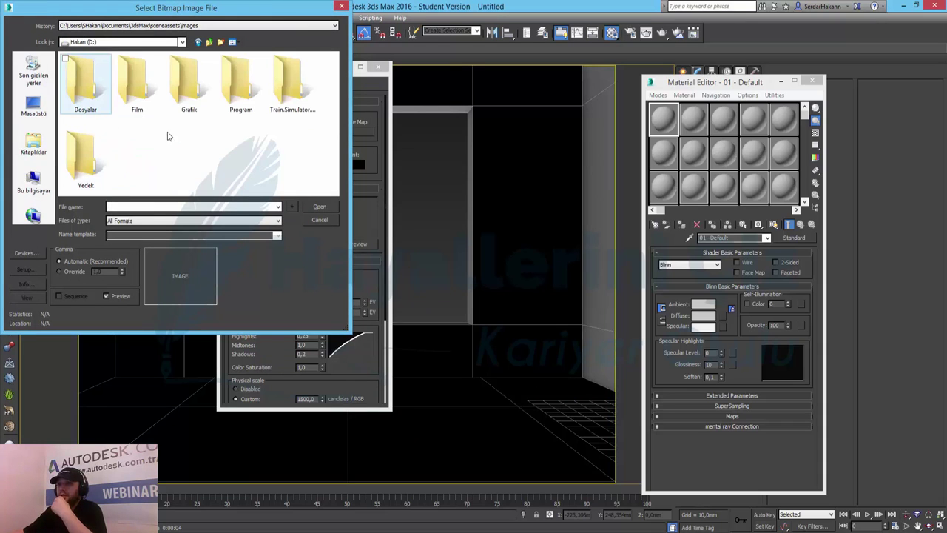
key(Return)
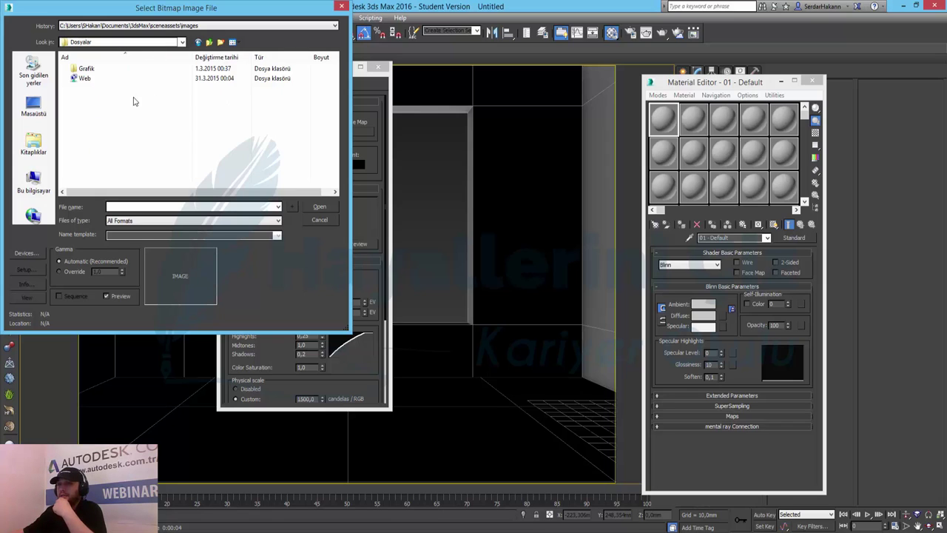
Navigate to the hdri/HDR_040_Field folder and load HDR_040_Field_Ref.hdr with default HDRI settings.
double_click(86, 79)
double_click(93, 78)
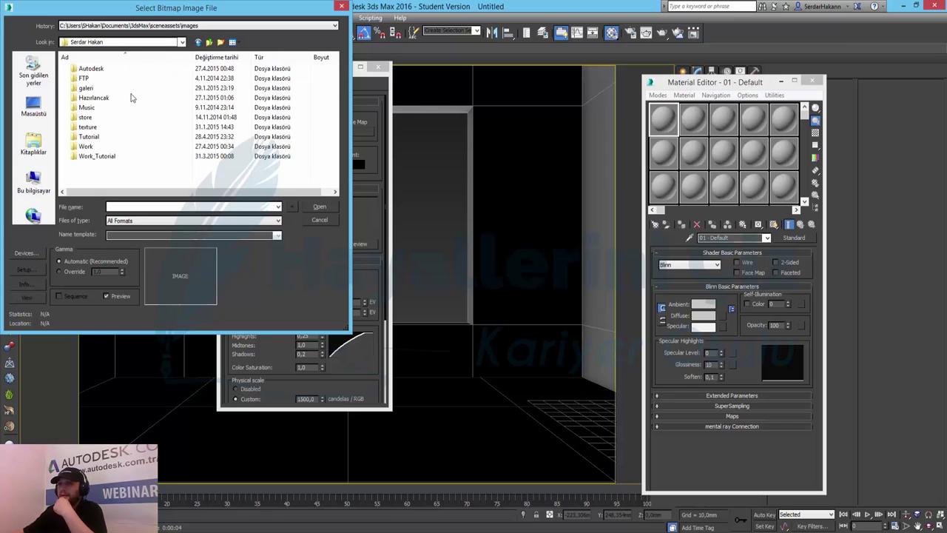
double_click(115, 126)
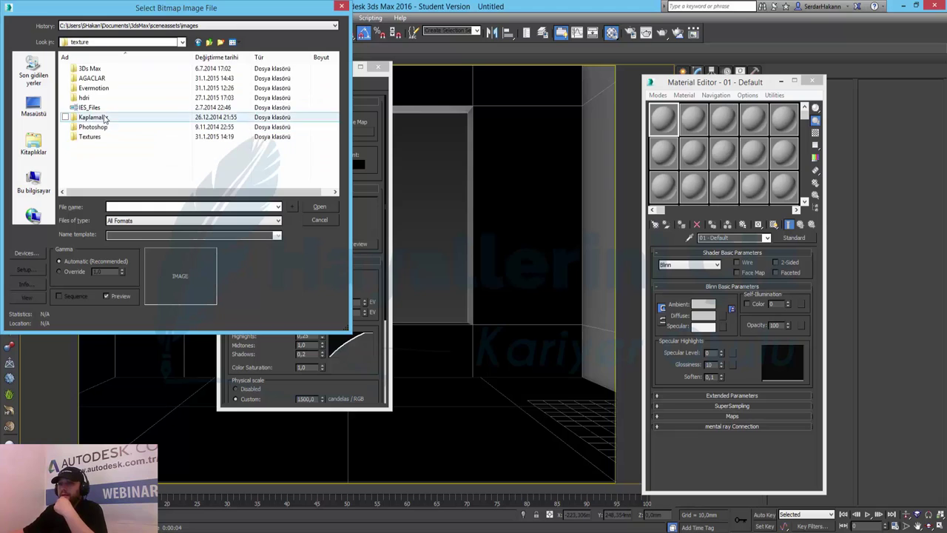
double_click(84, 98)
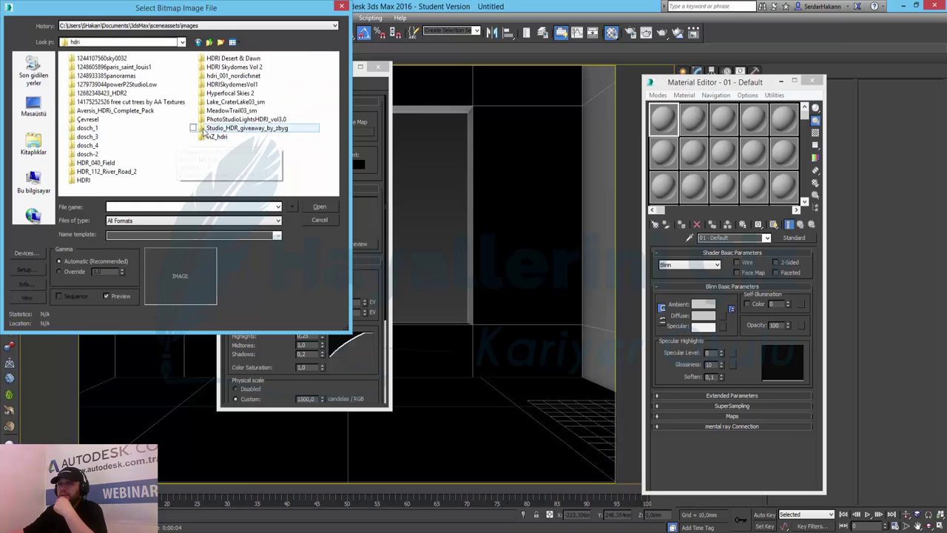
double_click(95, 162)
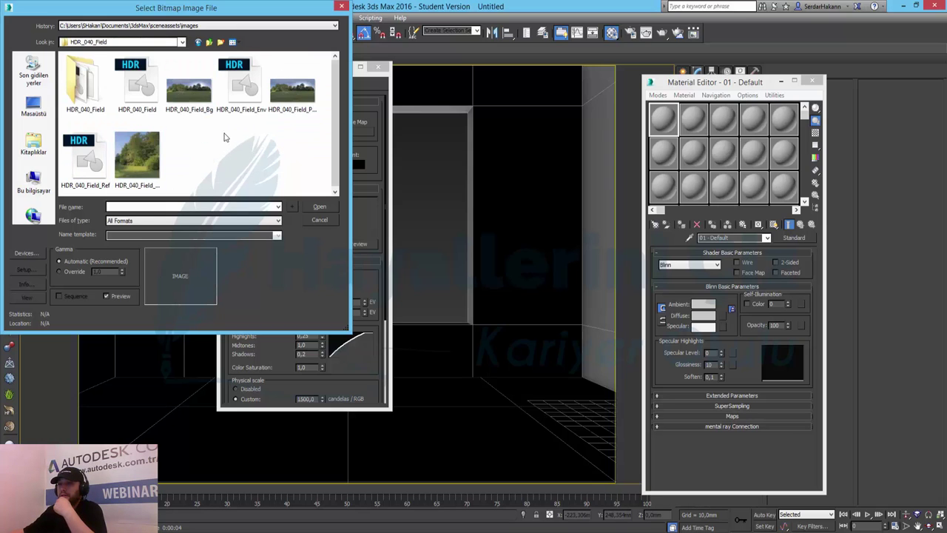
click(250, 102)
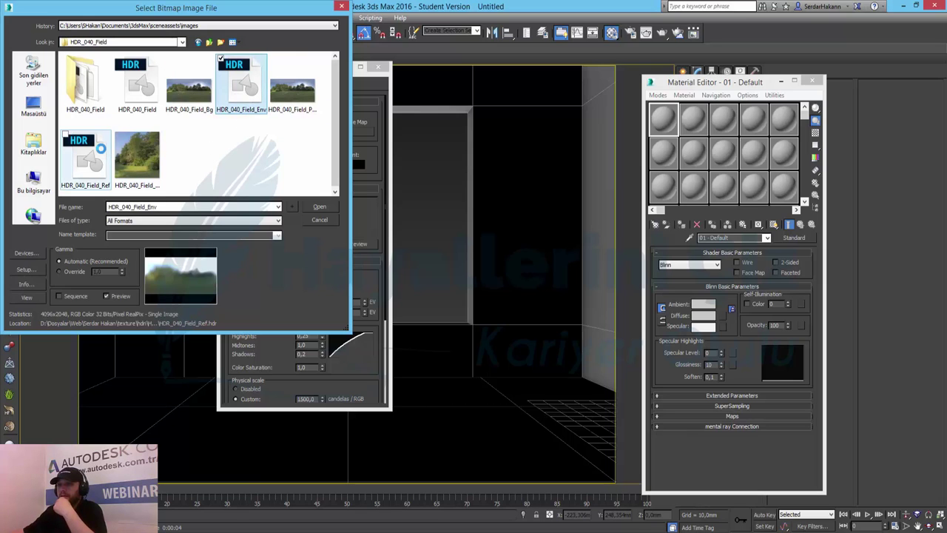
double_click(96, 144)
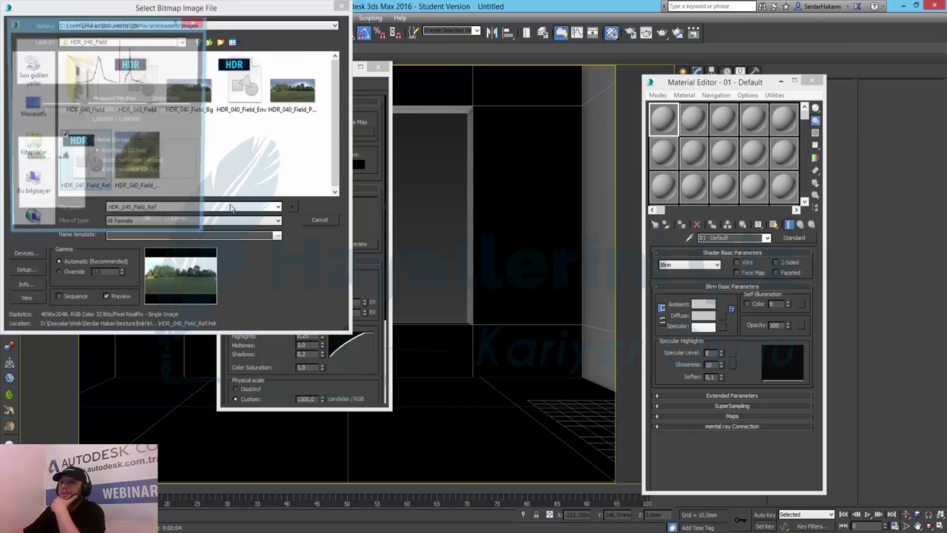
click(146, 226)
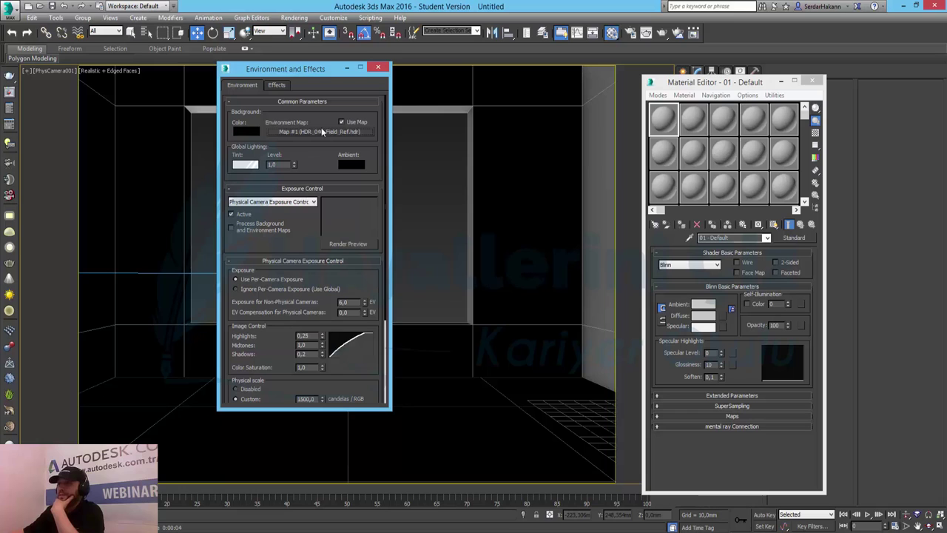
Drop the HDR environment map into the first material slot as an instance, keeping Spherical Environment.
drag(320, 132, 660, 169)
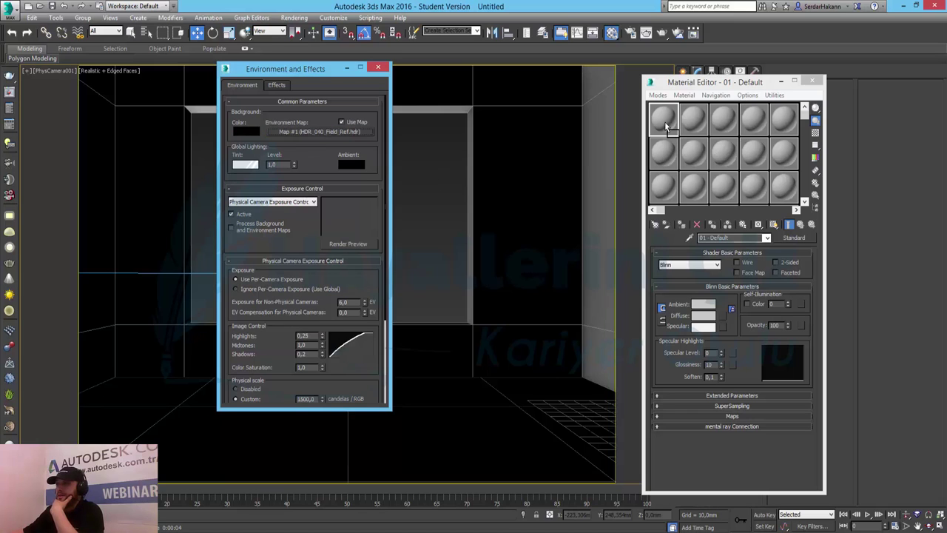
drag(665, 121, 665, 121)
click(714, 317)
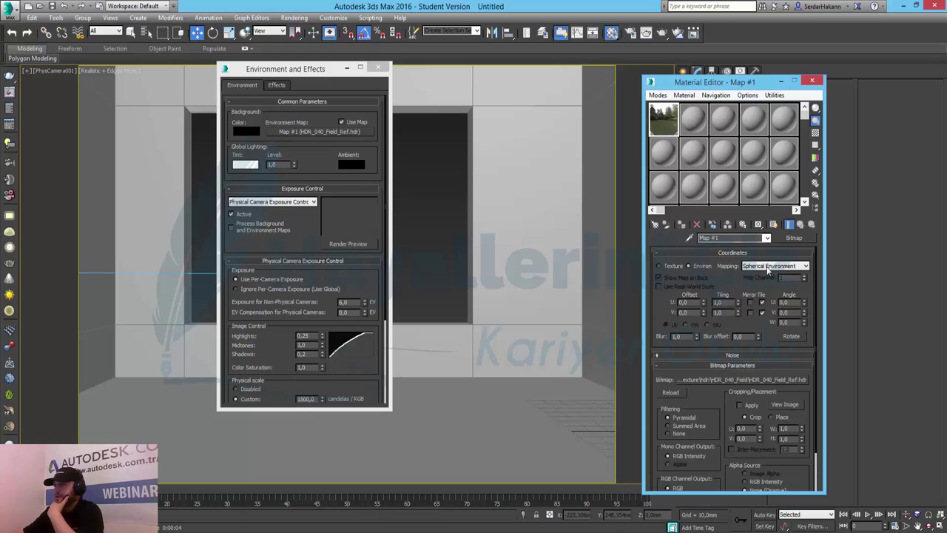
click(768, 268)
click(769, 269)
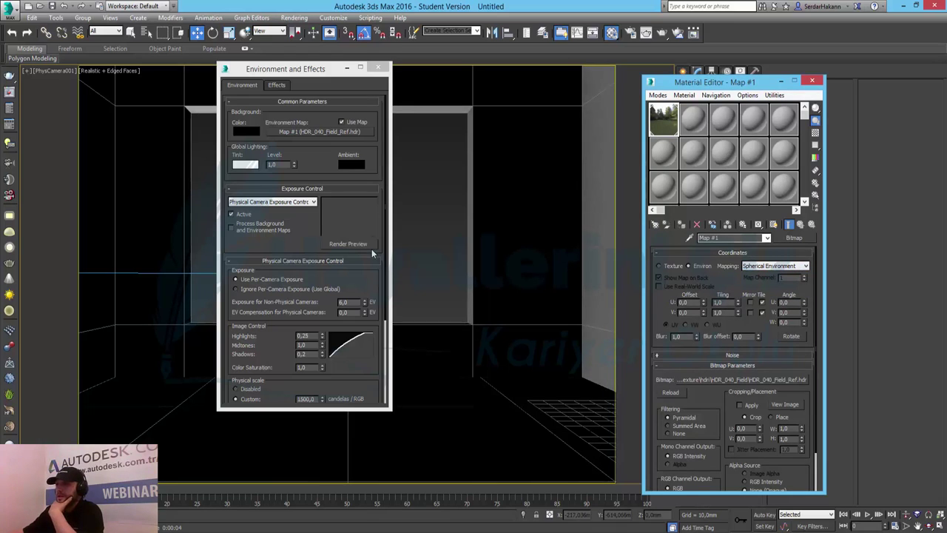
Preview the exposure result, then close the Material Editor and Environment and Effects dialog.
click(352, 247)
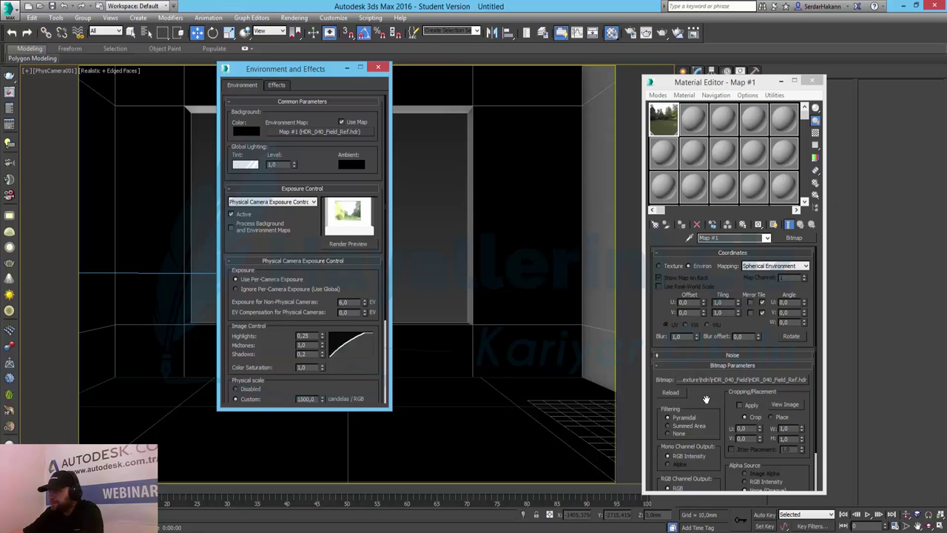
drag(705, 399, 725, 394)
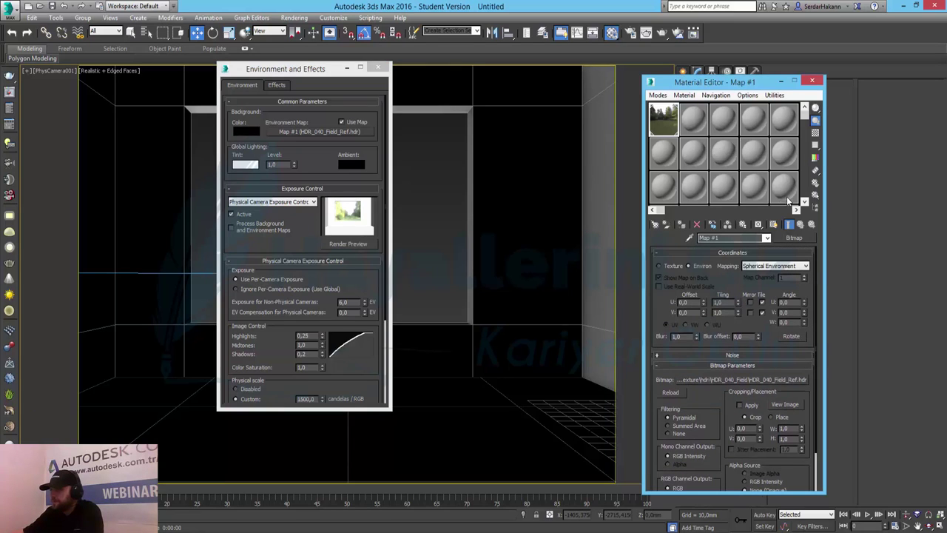
click(781, 81)
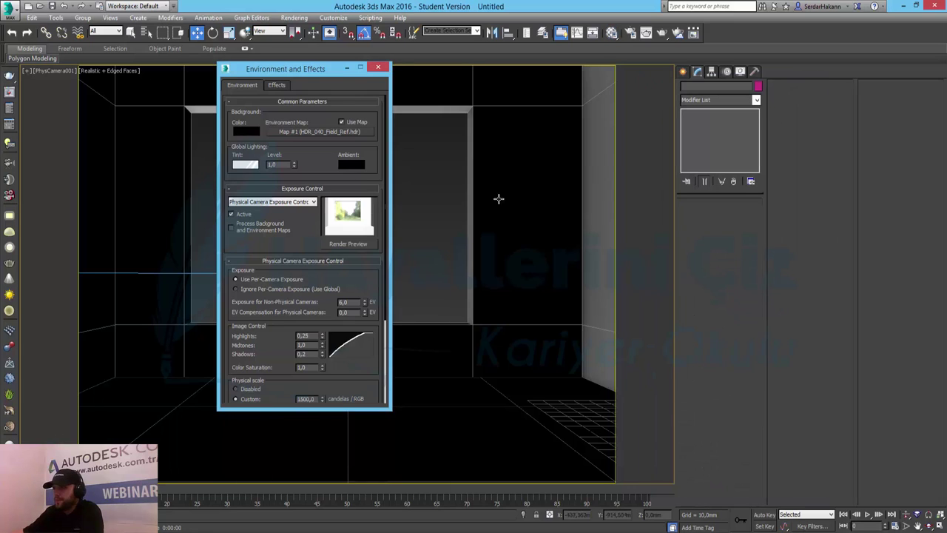
click(349, 67)
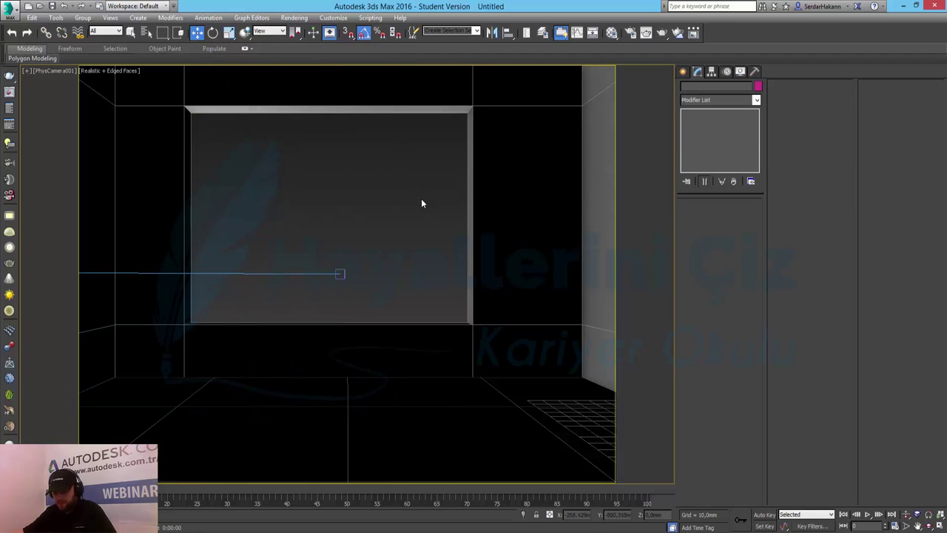
Render the PhysCamera001 view with the garden through the window, then stop and close the render.
key(shift+q)
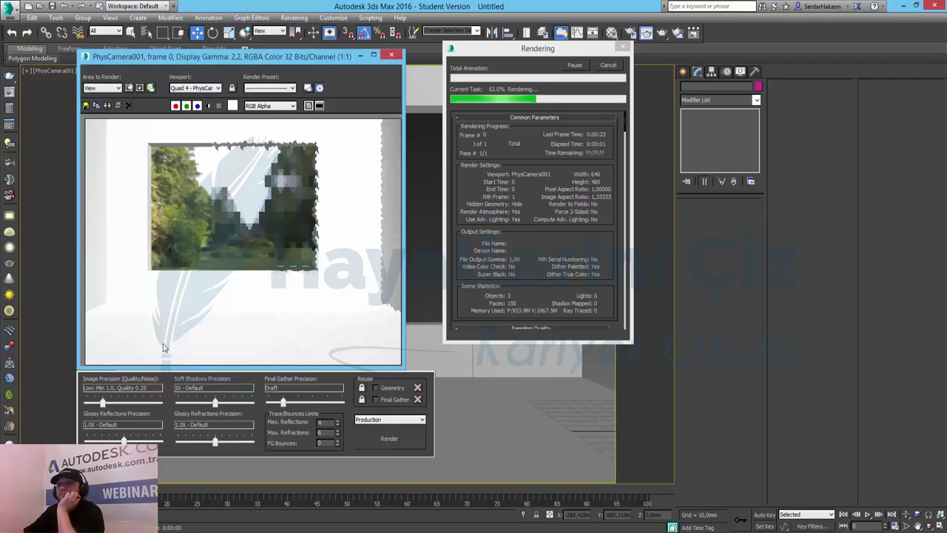
click(608, 66)
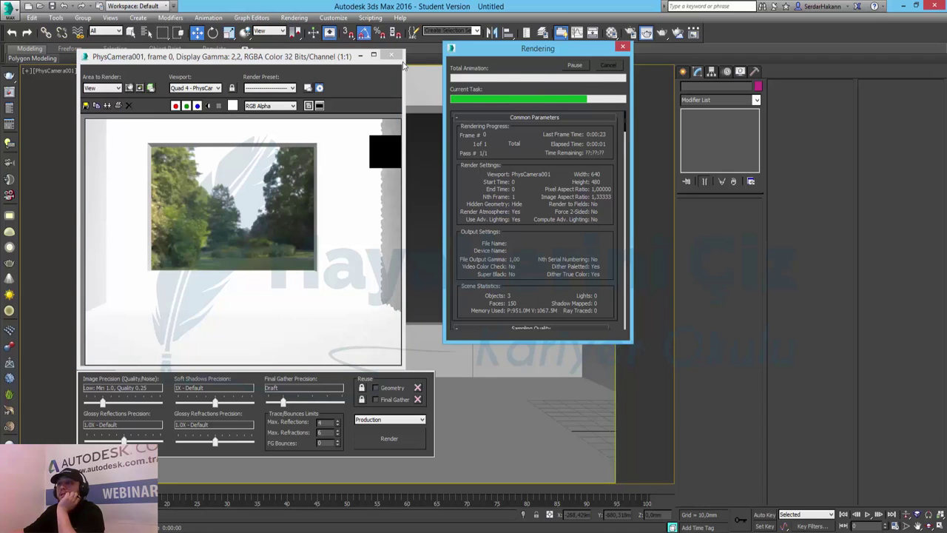
click(390, 55)
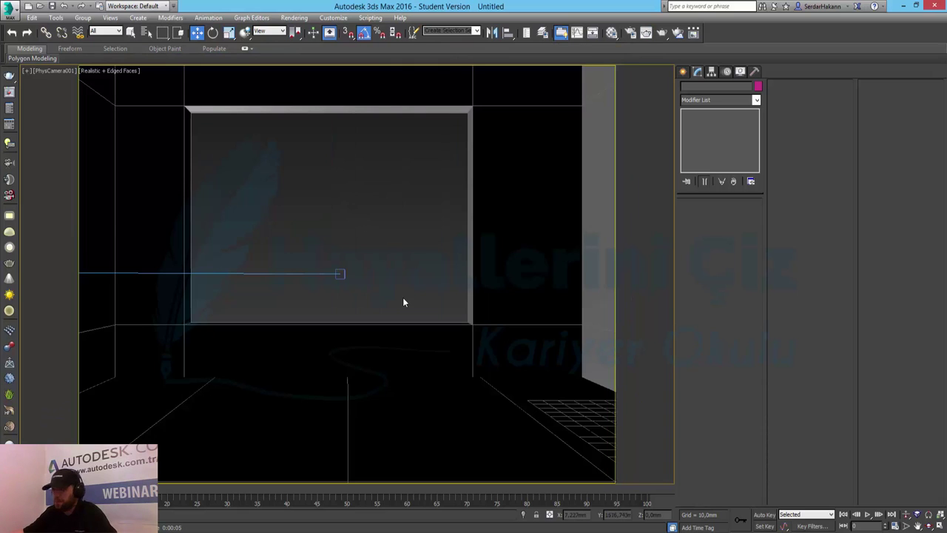
Make slot 2 an Arch & Design Glossy Varnished Wood material and select the floor.
key(m)
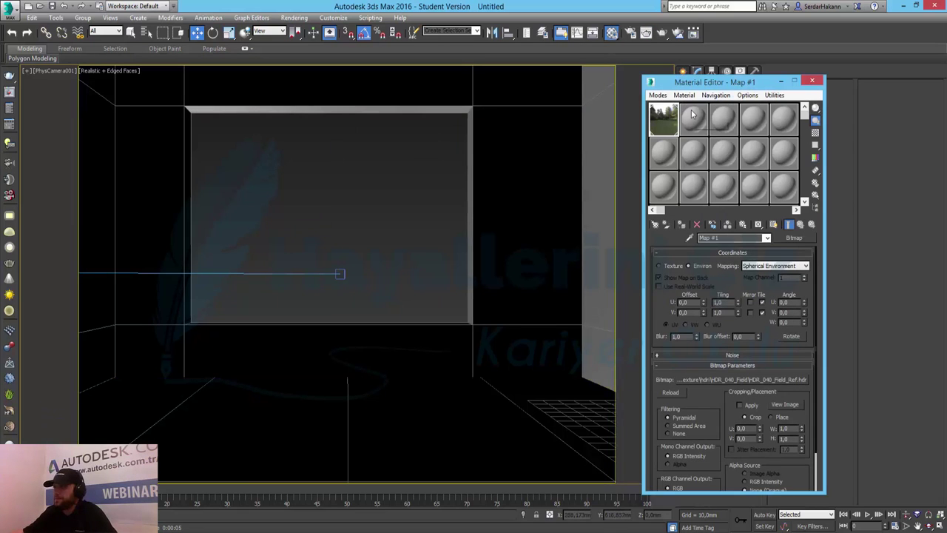
click(693, 115)
click(781, 238)
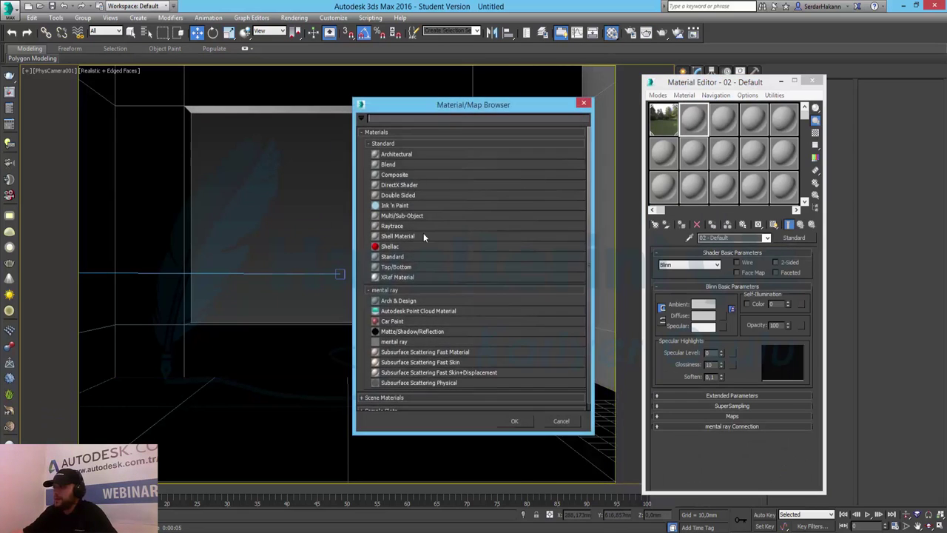
double_click(398, 301)
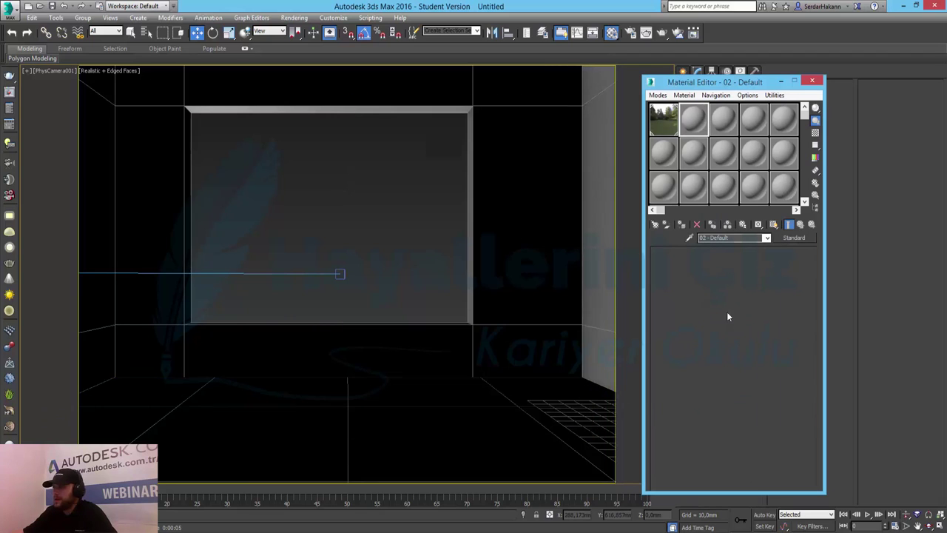
click(807, 263)
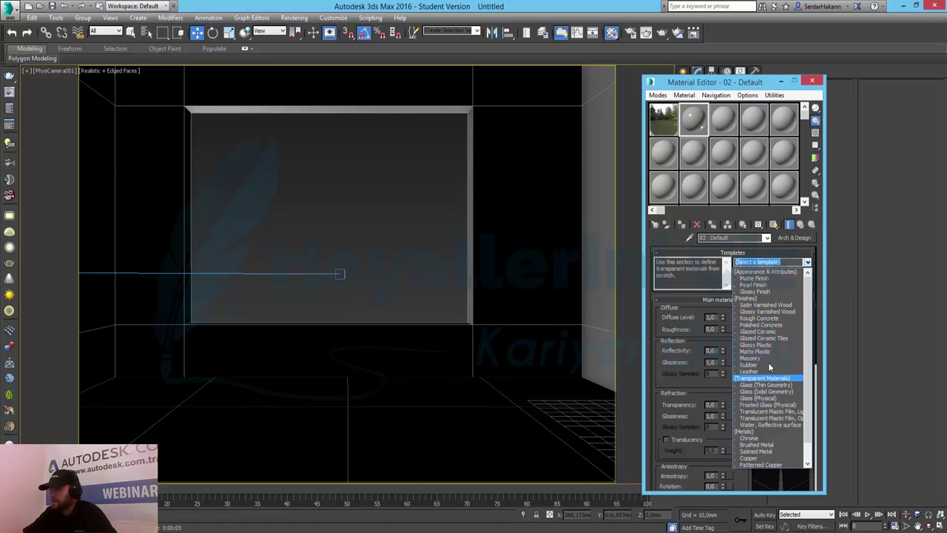
scroll(766, 355, down, 1)
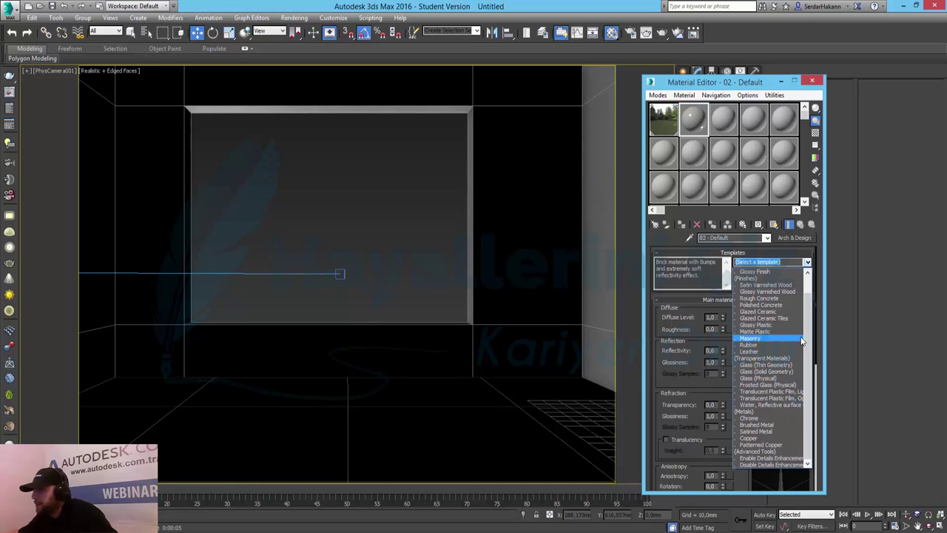
click(763, 291)
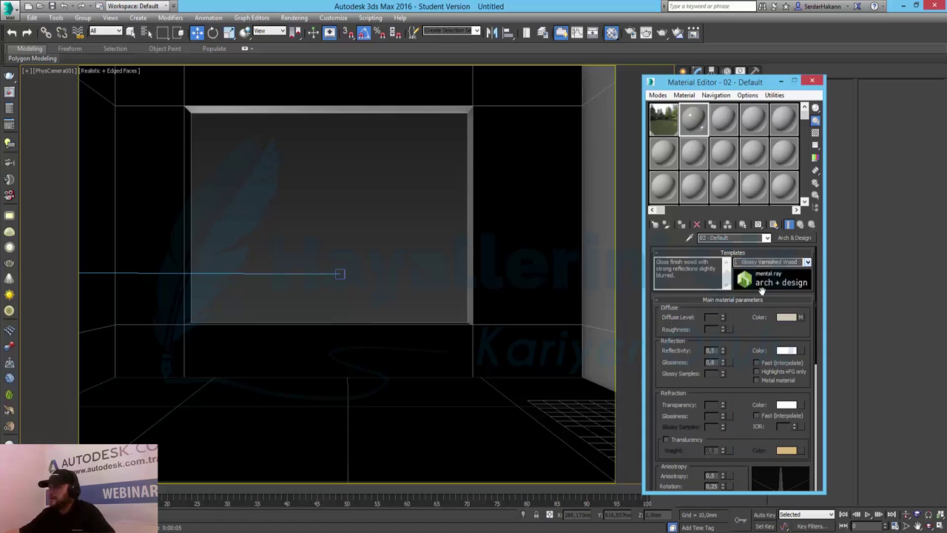
click(447, 415)
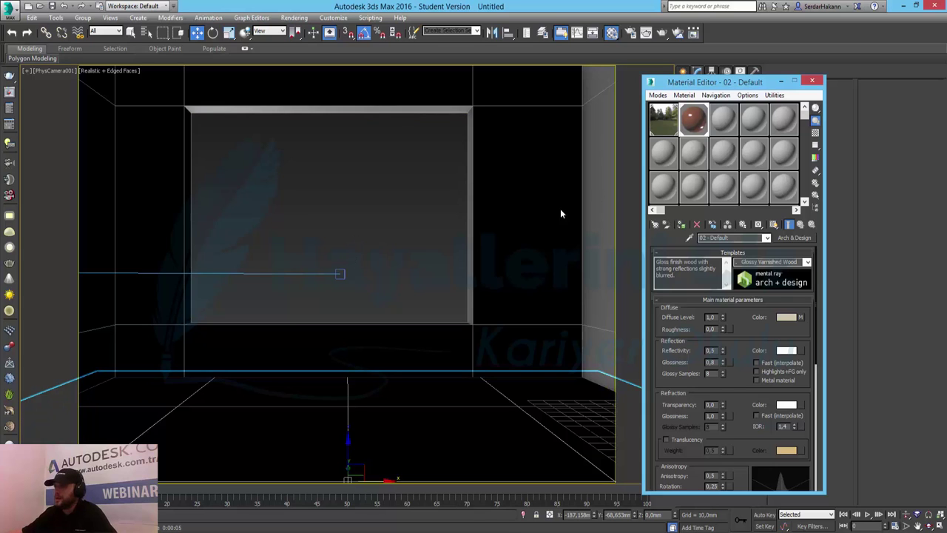
click(737, 129)
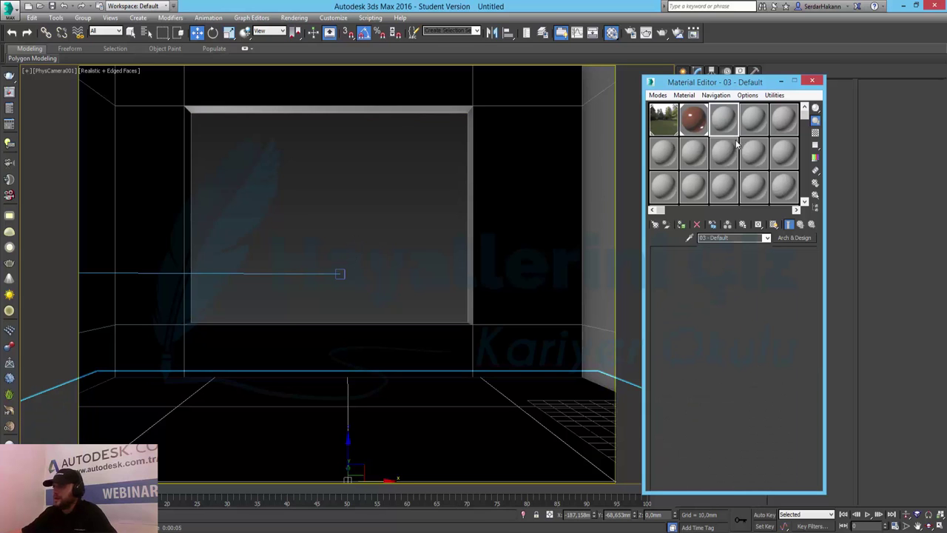
Build a Polished Concrete Arch & Design material in slot 3.
click(799, 239)
double_click(409, 301)
click(808, 262)
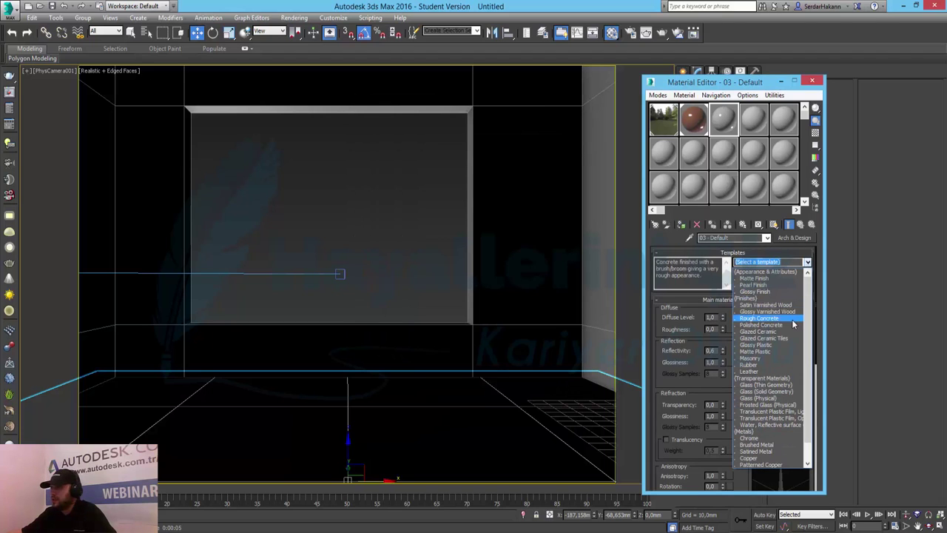
click(781, 327)
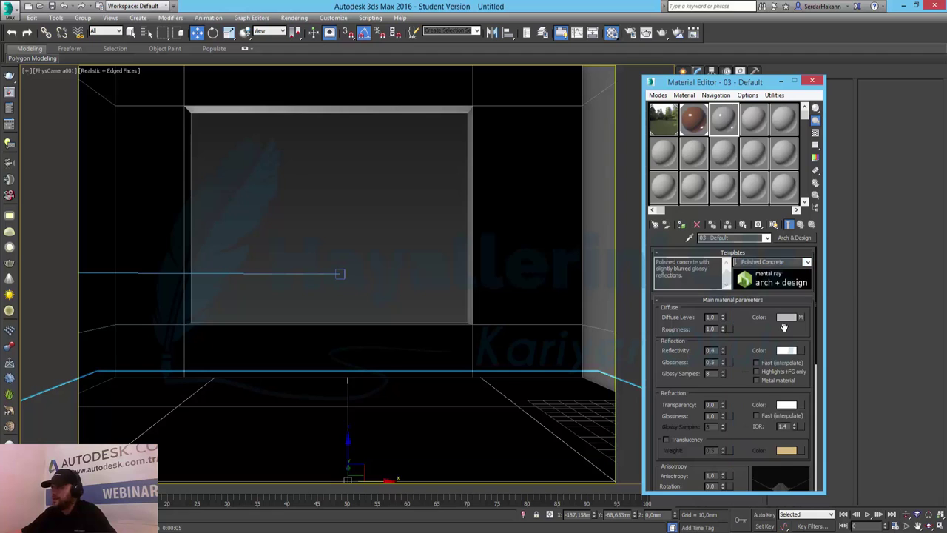
Assign the concrete material to the room geometry and start a test render.
click(546, 213)
click(680, 224)
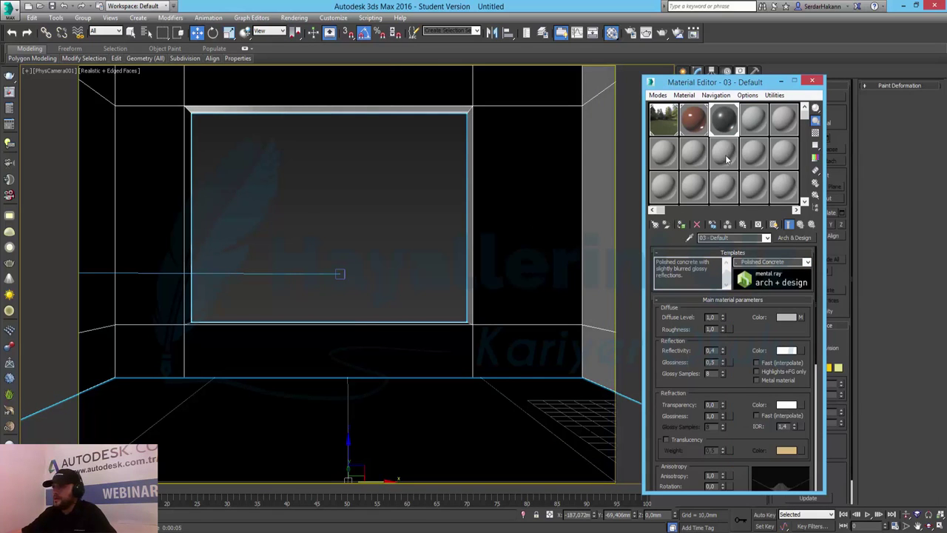
click(754, 120)
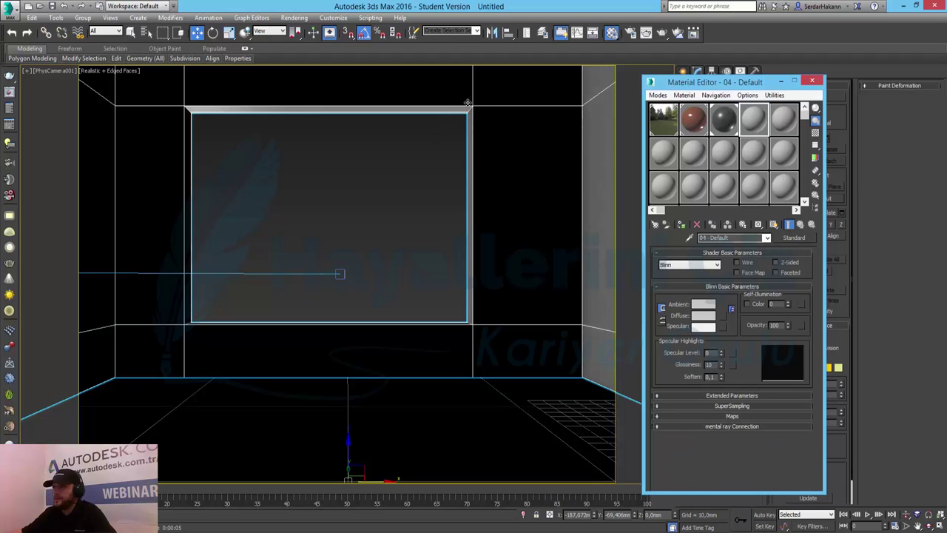
click(665, 38)
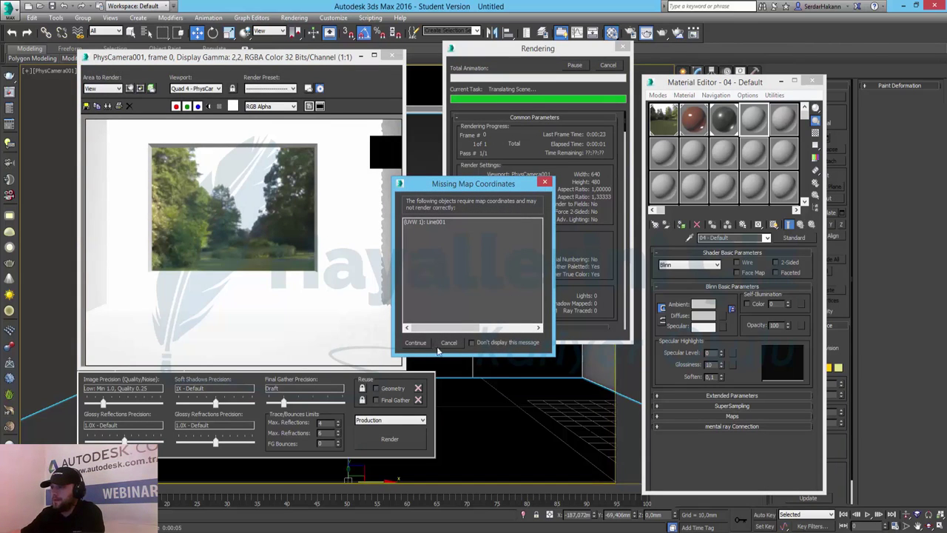
Continue past the Missing Map Coordinates warning, stop the render, and set the viewport to Shaded.
click(416, 343)
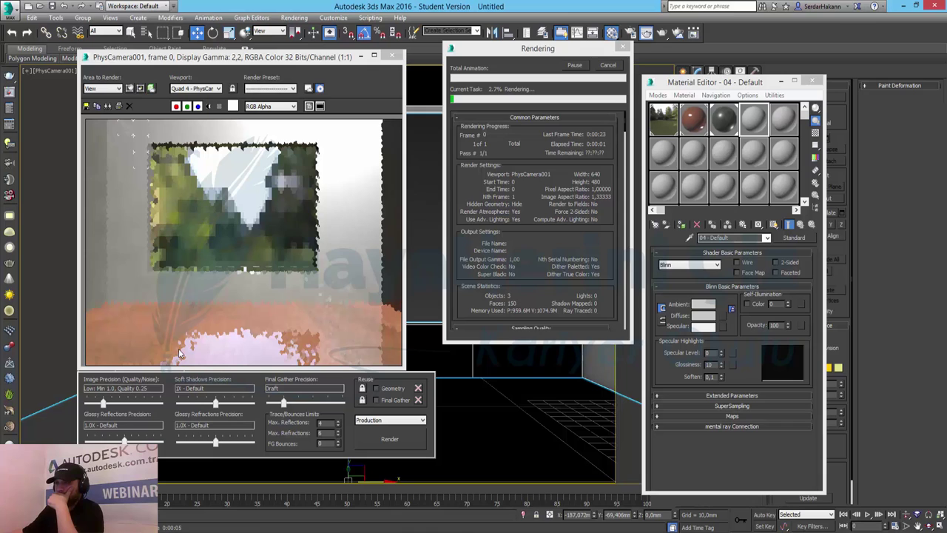
click(608, 65)
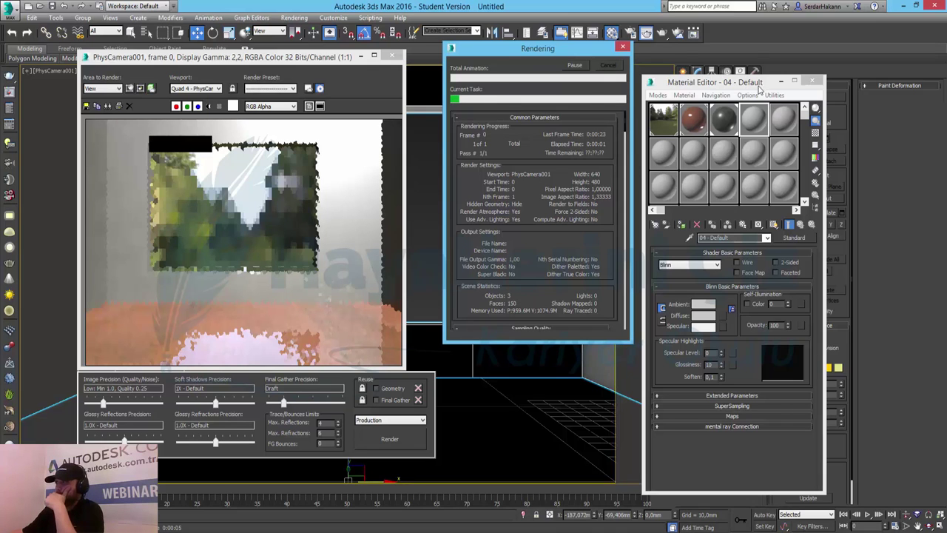
click(399, 55)
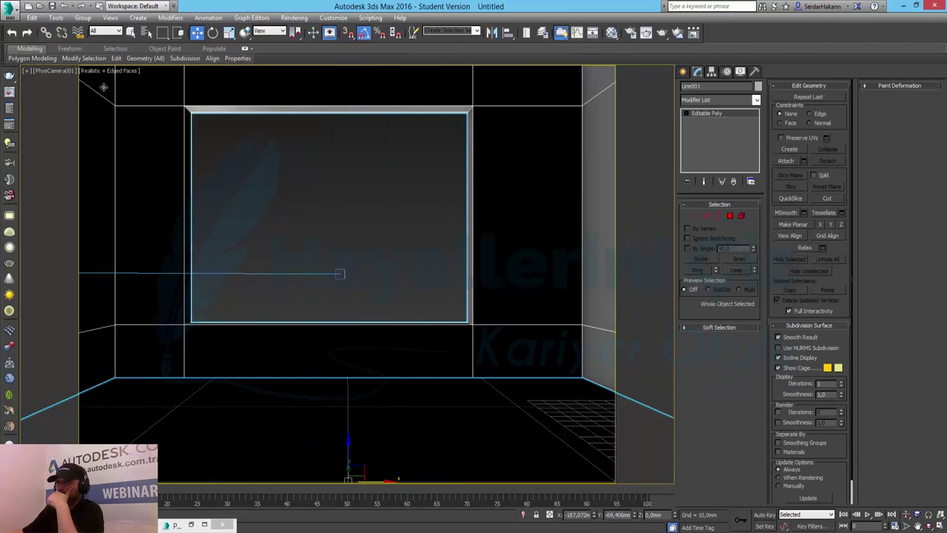
click(104, 70)
click(118, 91)
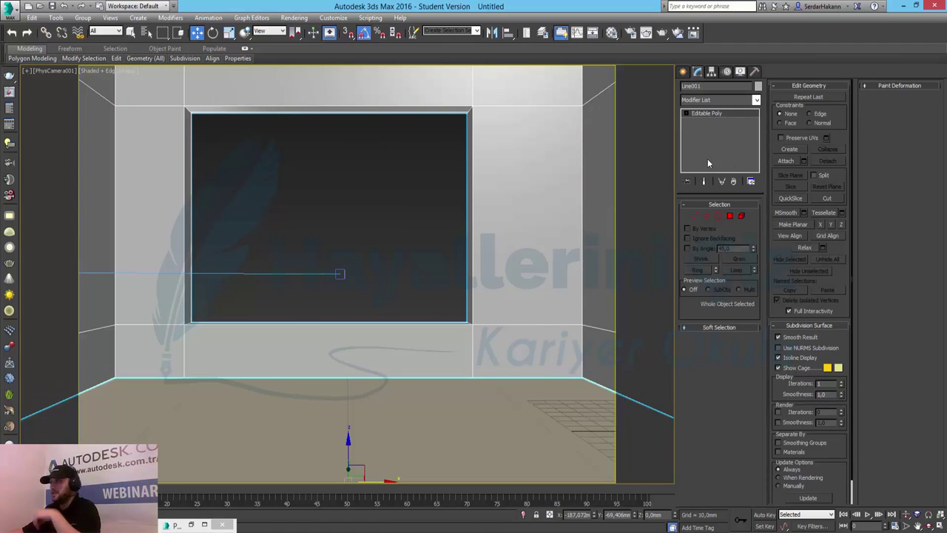
Add a UVW Map modifier to the walls with Box projection.
click(757, 101)
scroll(718, 333, down, 5)
click(701, 430)
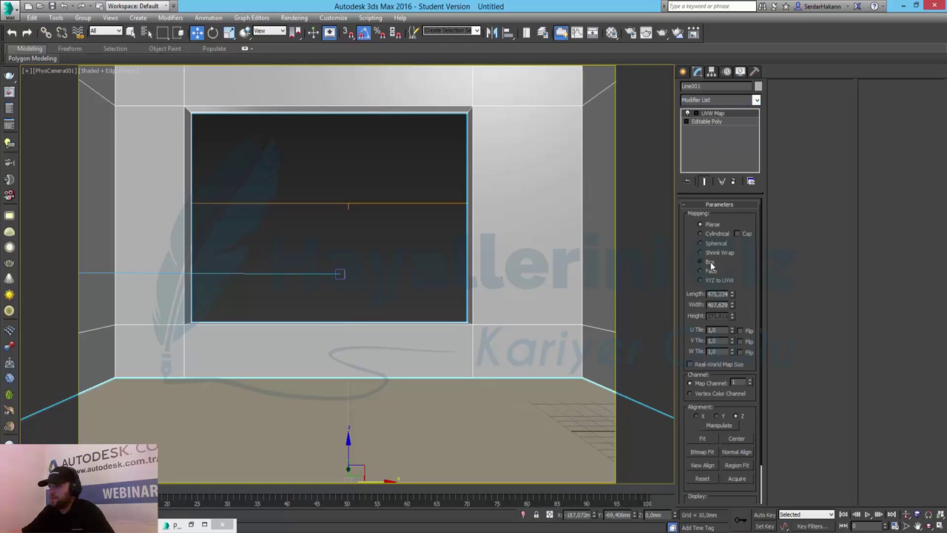
click(709, 262)
Add a UVW Map modifier to the floor plane Plane001.
click(456, 437)
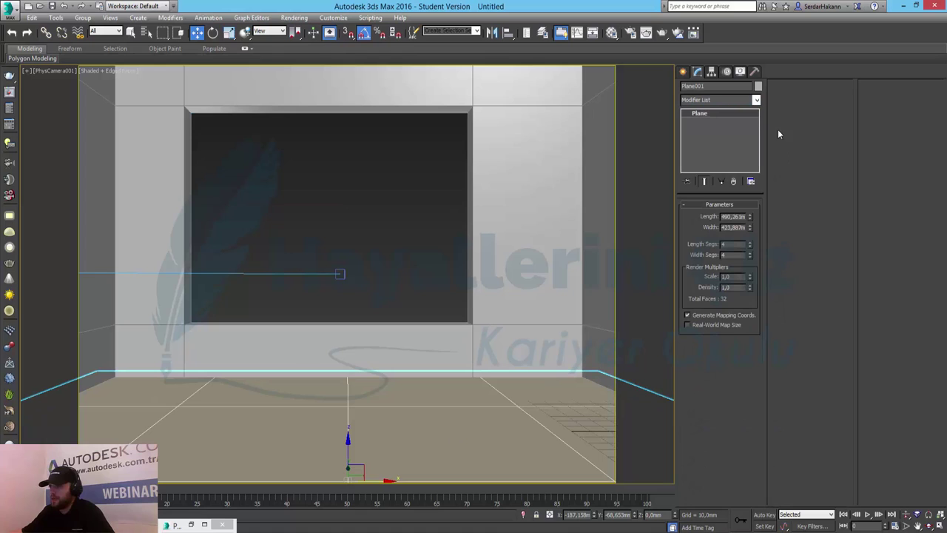
click(717, 103)
scroll(717, 101, down, 5)
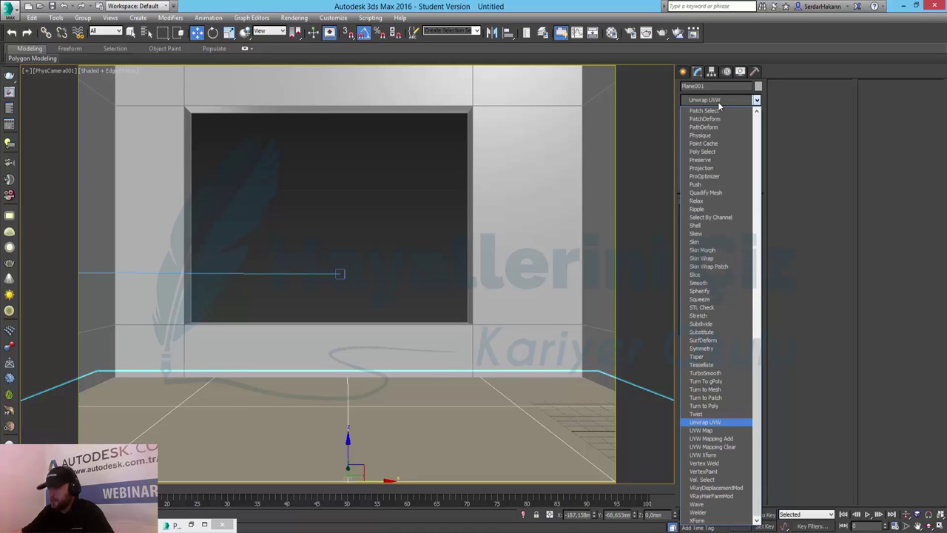
click(705, 432)
Enable Show Shaded Material in Viewport for the wood floor and concrete wall materials.
key(m)
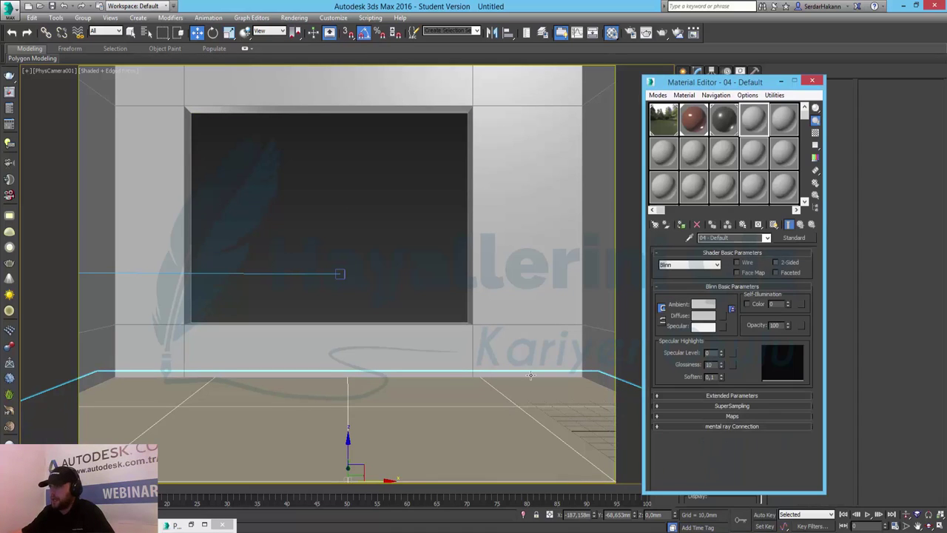
click(693, 119)
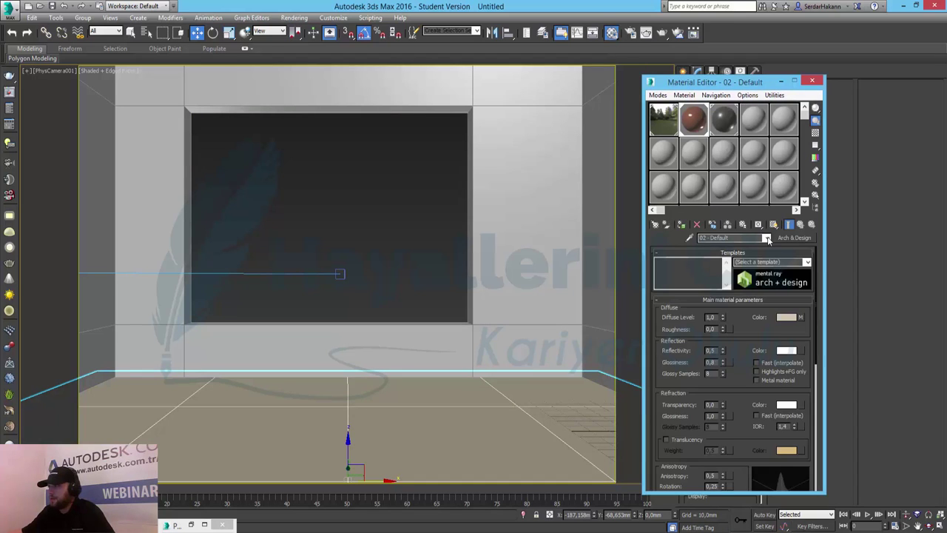
click(774, 225)
click(556, 121)
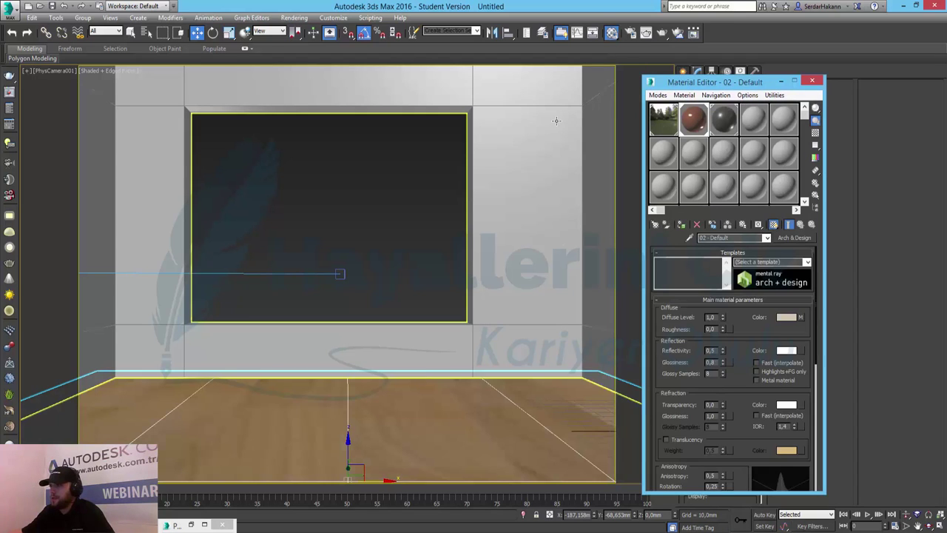
click(724, 119)
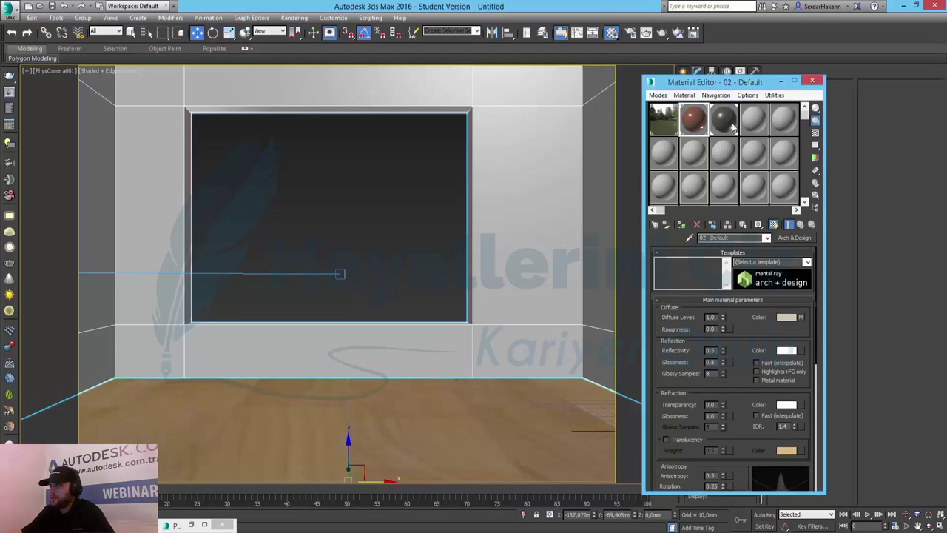
click(744, 227)
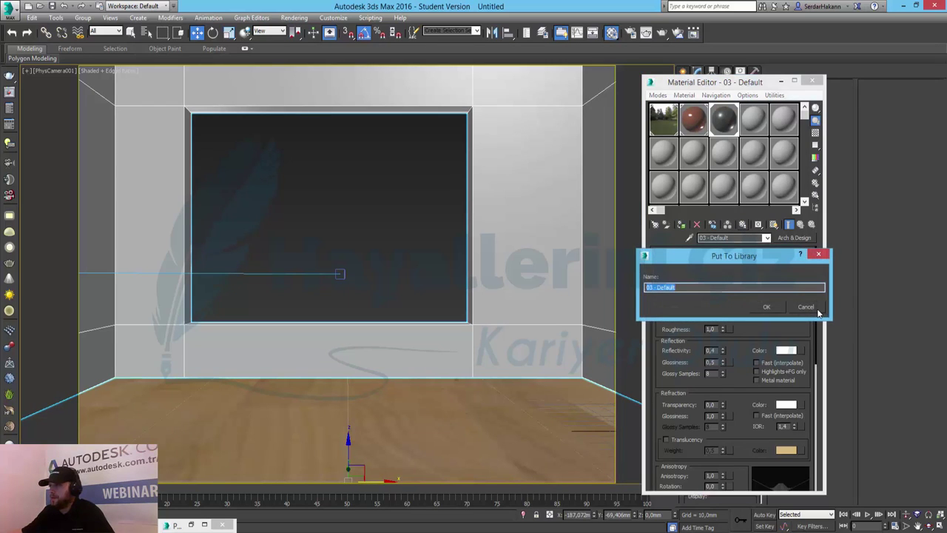
click(816, 310)
click(775, 229)
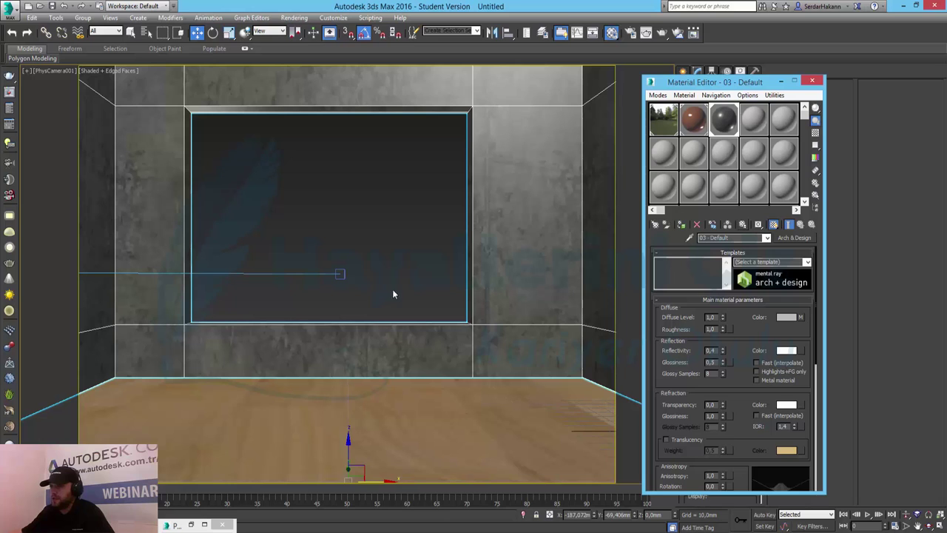
click(419, 429)
click(781, 82)
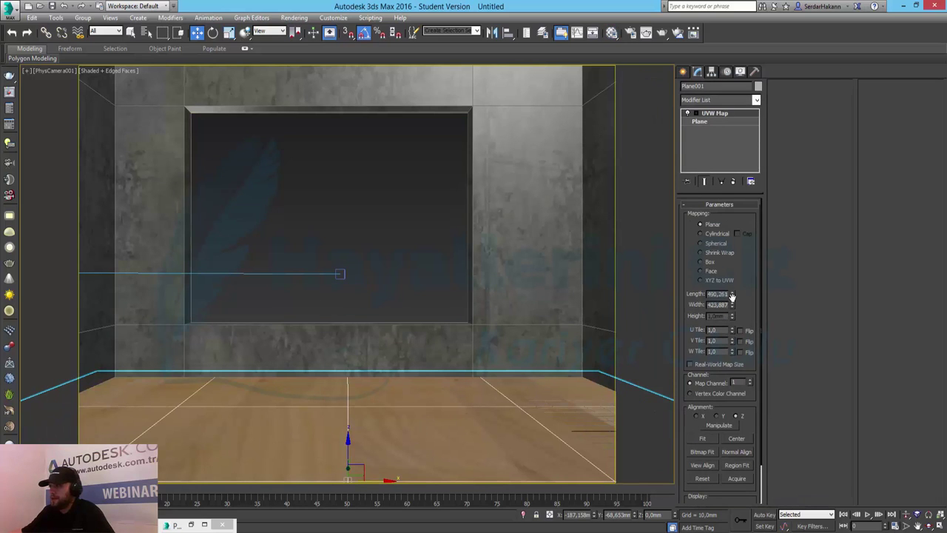
Shrink the floor's UVW Map Length to 406,918 to rescale the wood, then select PhysCamera001.
drag(733, 295, 736, 346)
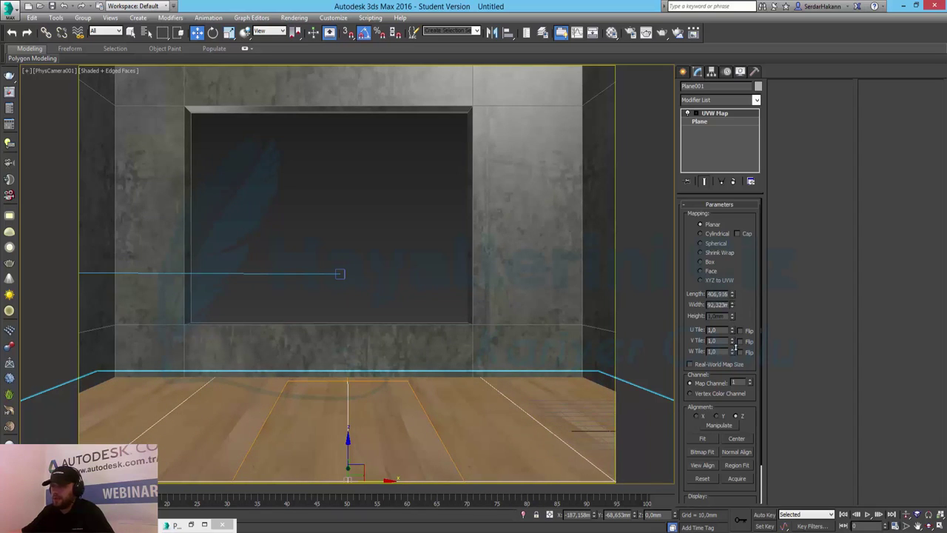
key(ctrl+d)
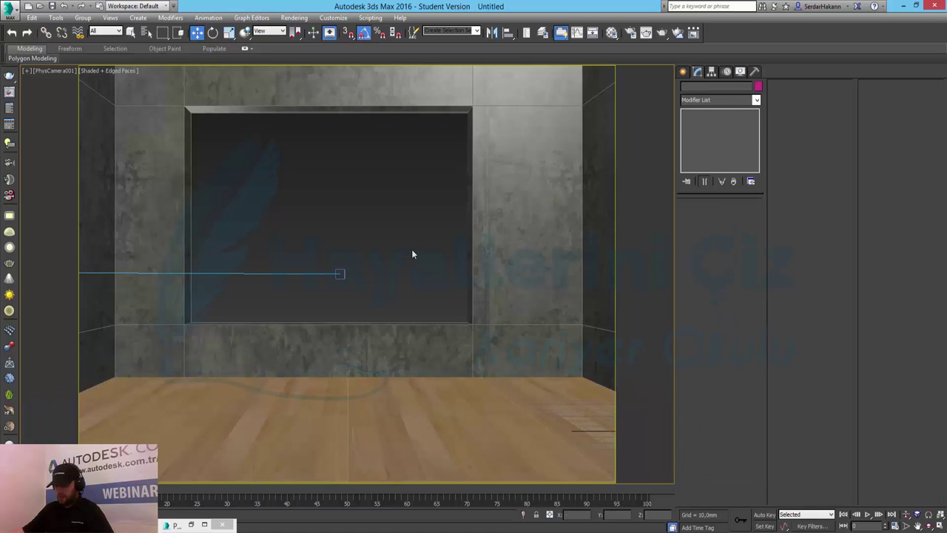
click(146, 33)
double_click(52, 100)
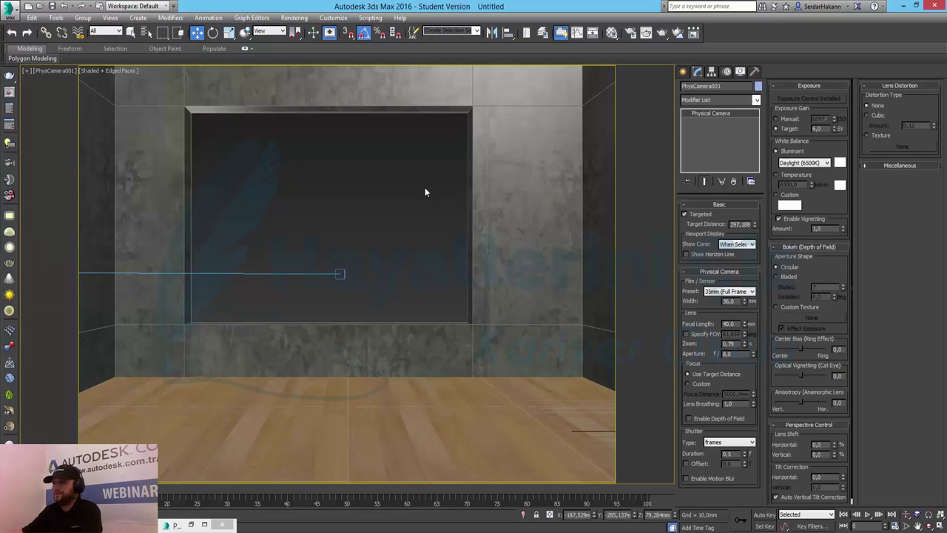
Switch to a perspective view and inspect the ceiling plane's mapping.
key(p)
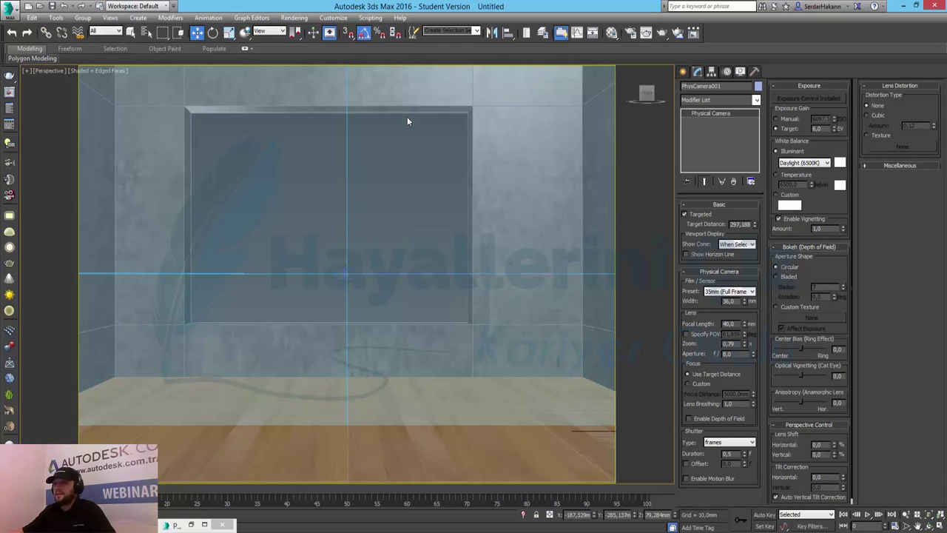
middle_drag(409, 123, 414, 270)
scroll(402, 247, up, 3)
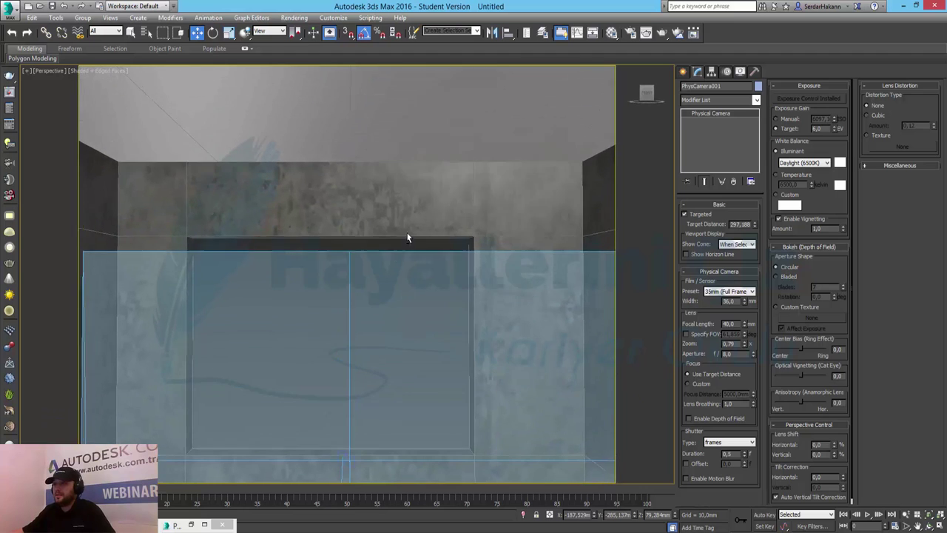
scroll(411, 234, up, 4)
scroll(426, 232, down, 3)
click(328, 181)
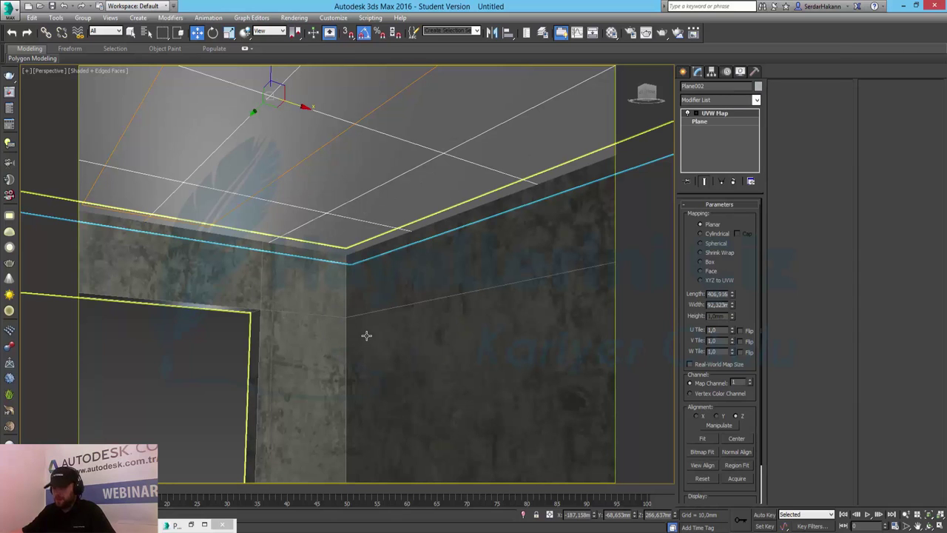
Return to the PhysCamera001 view and select the camera.
key(c)
double_click(458, 205)
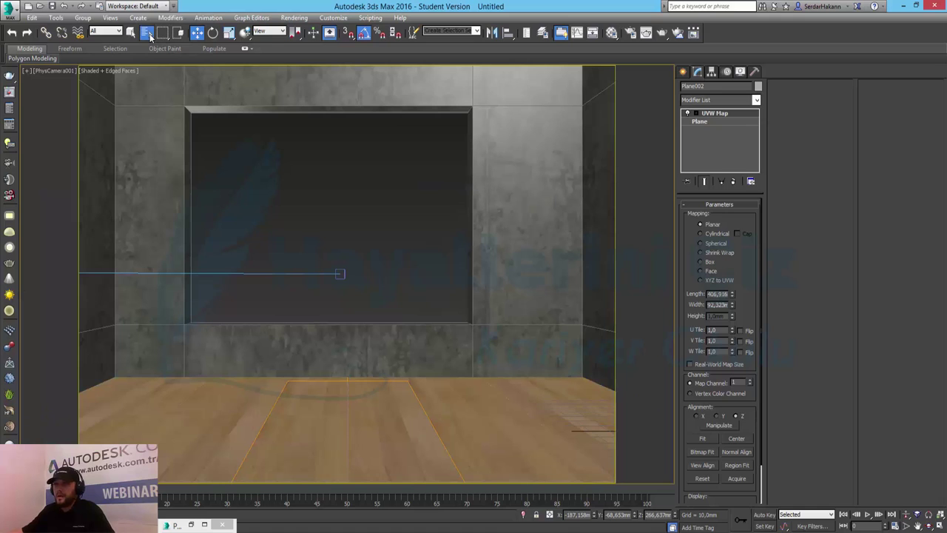
key(h)
double_click(54, 101)
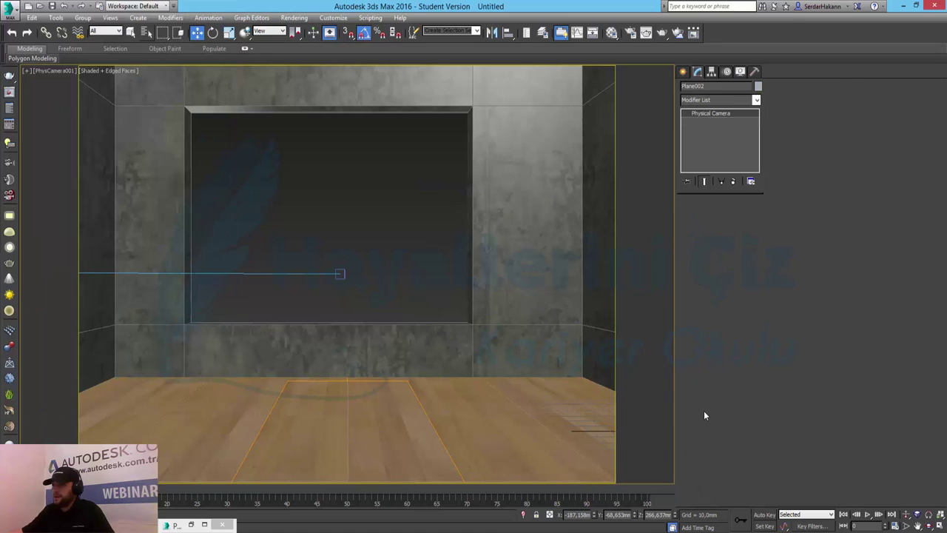
Give the camera an APS-C (Canon) sensor and 28 mm focal length, truck it, and render.
click(745, 296)
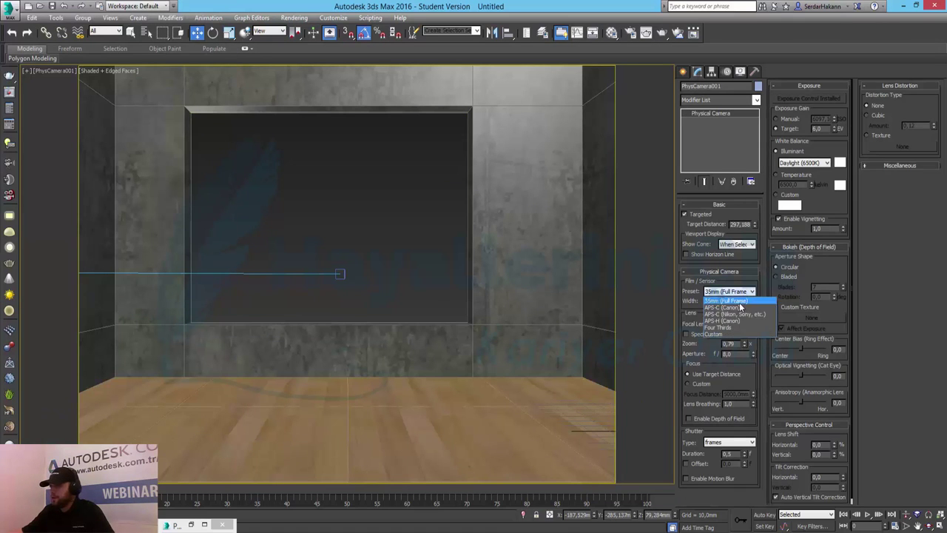
click(735, 311)
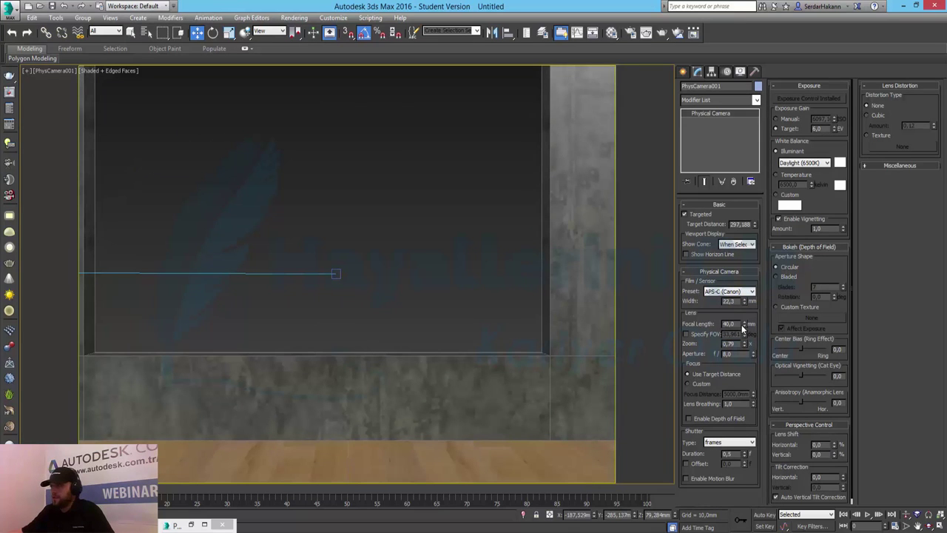
drag(744, 328, 744, 333)
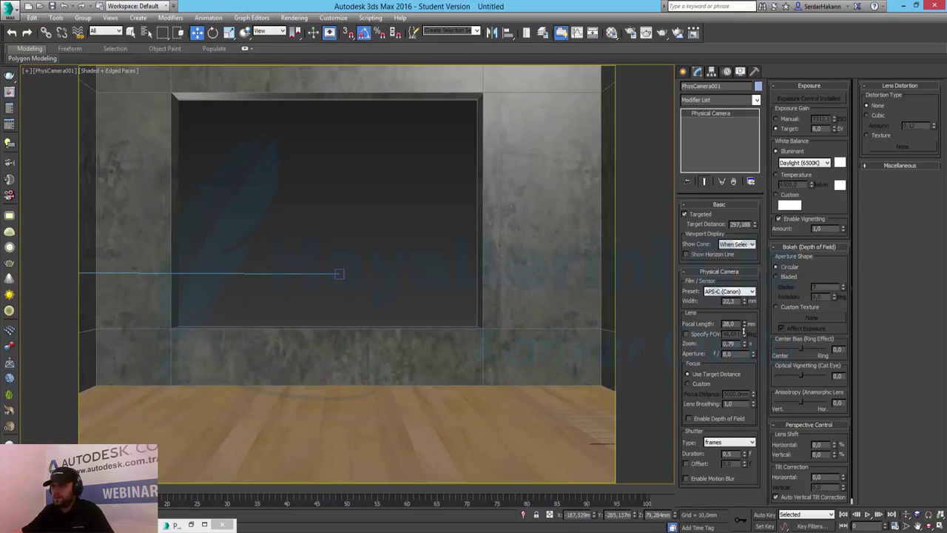
middle_drag(418, 332, 461, 336)
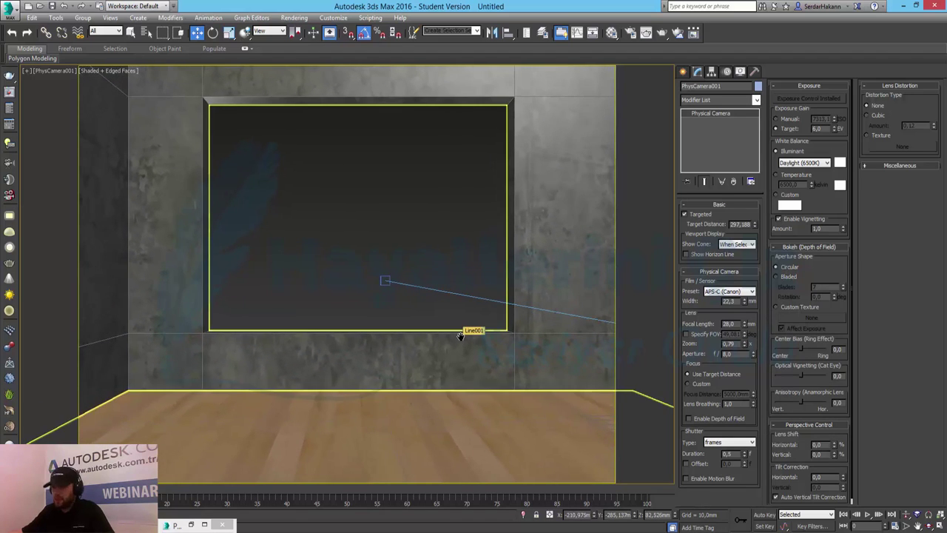
key(shift+q)
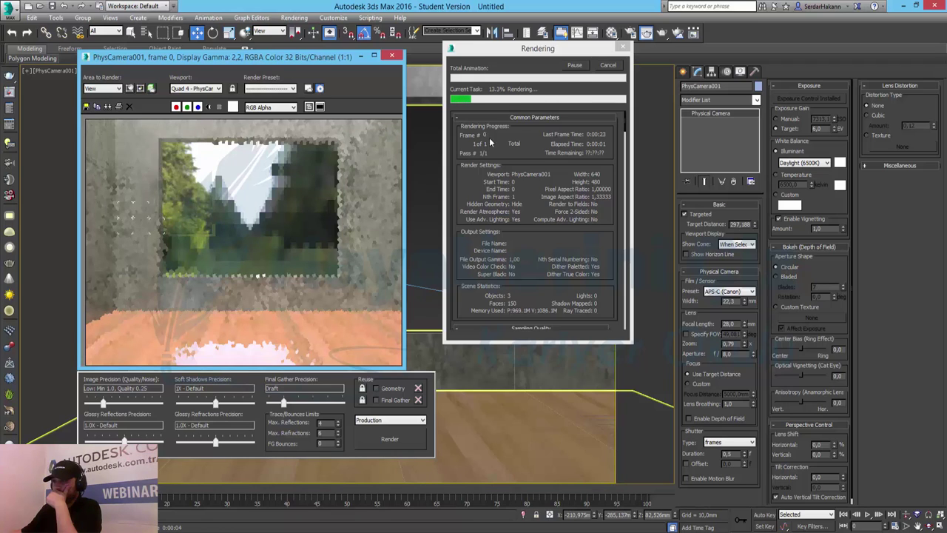
Bring the render progress window forward, then open the Rendering menu.
click(608, 65)
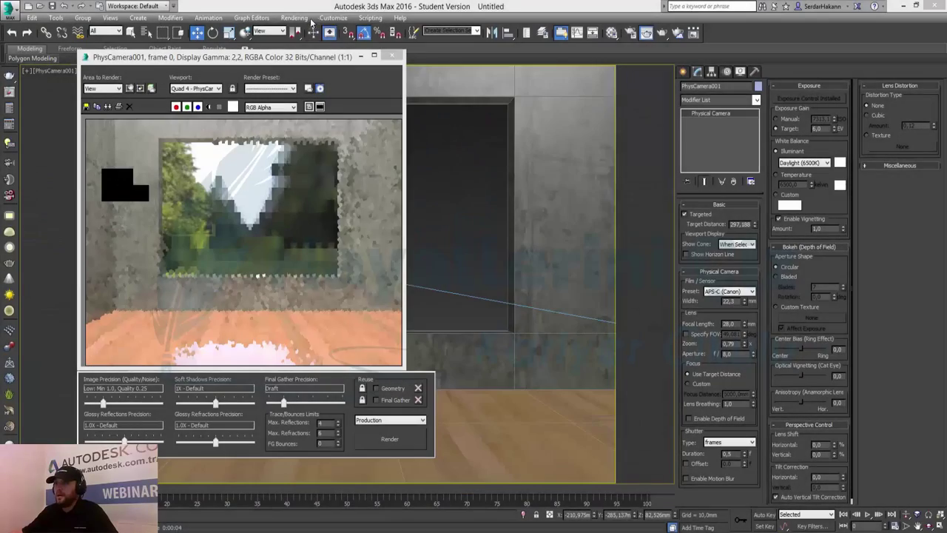
click(294, 17)
Turn on photon mapping in mental ray's Global Illumination settings.
key(Escape)
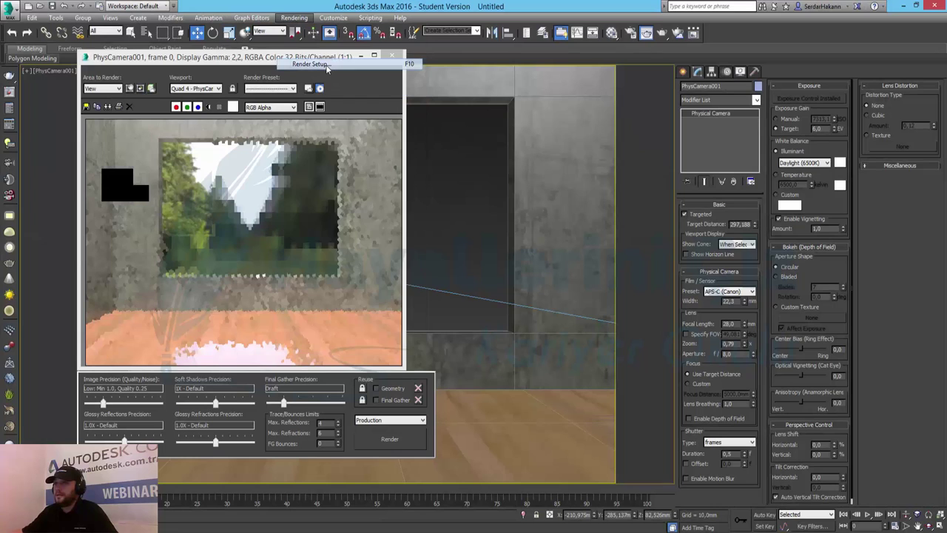
key(F10)
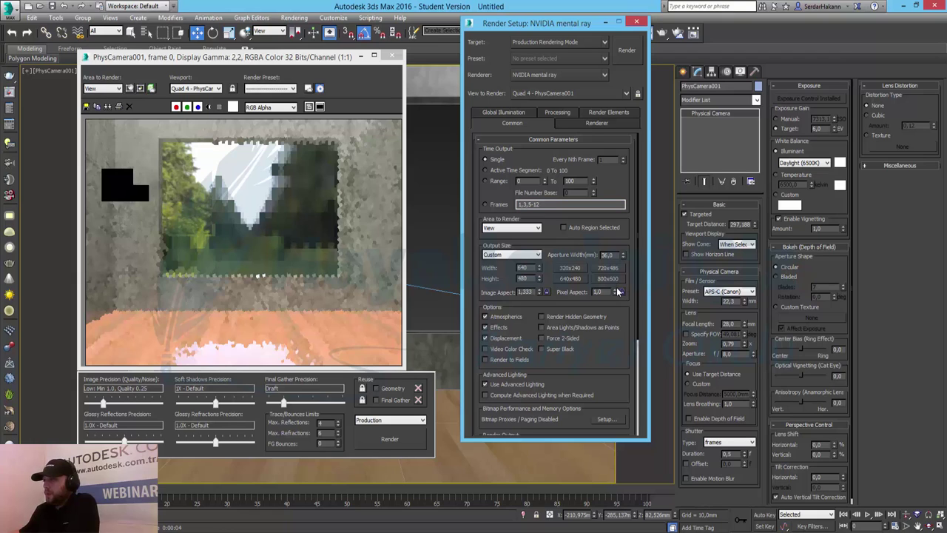
click(527, 112)
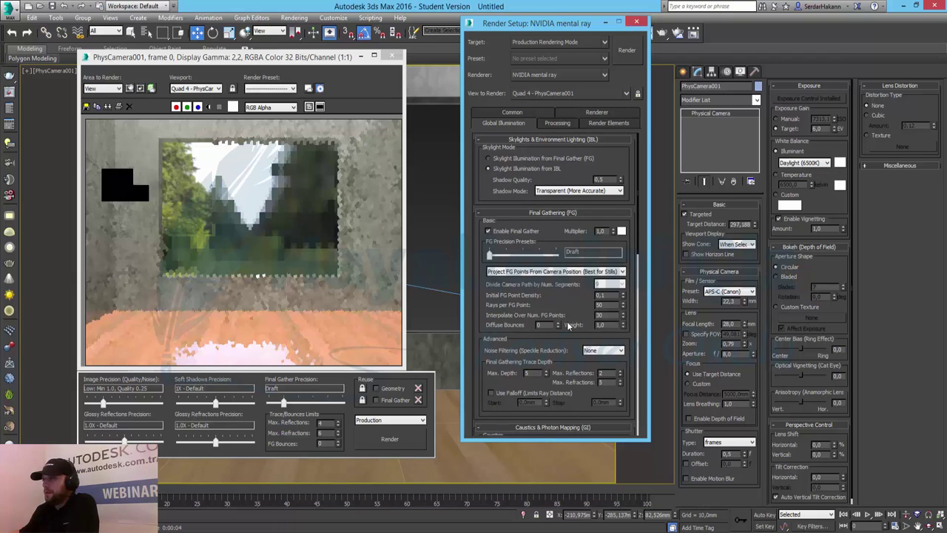
drag(480, 363, 501, 246)
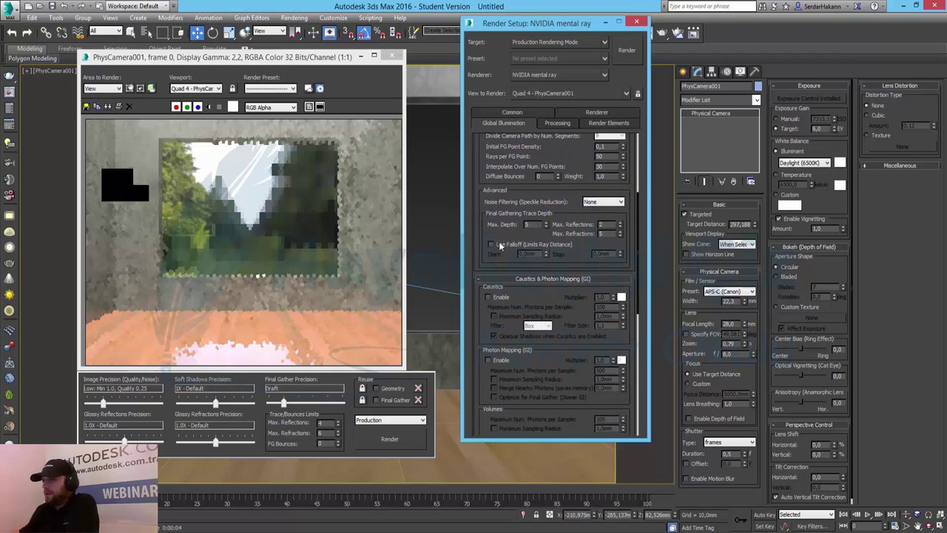
click(499, 361)
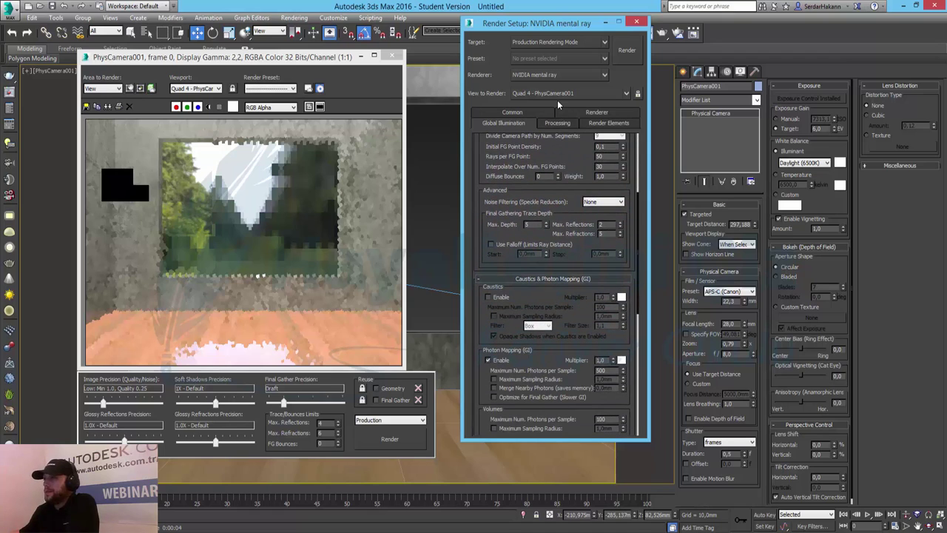
Look over mental ray's Processing options and keep Unified / Raytraced sampling mode.
click(563, 126)
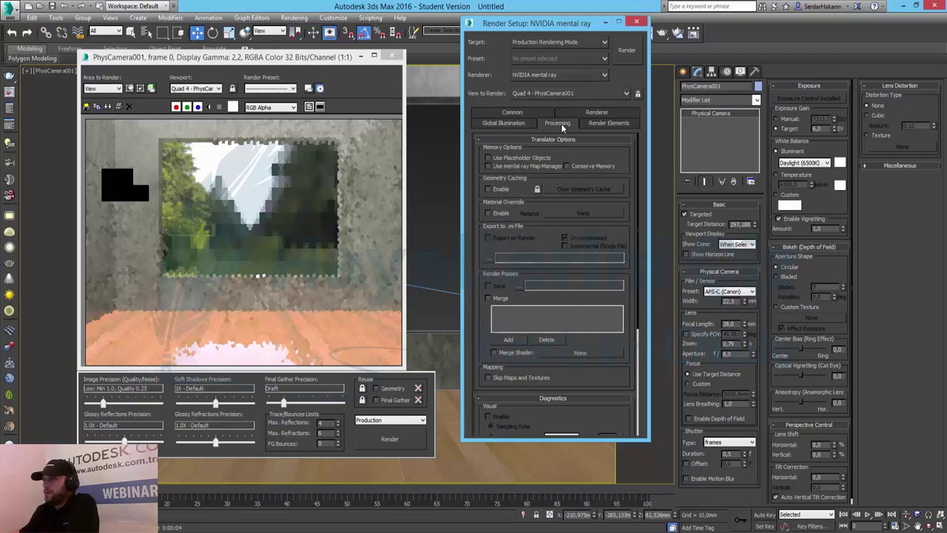
click(613, 126)
click(604, 113)
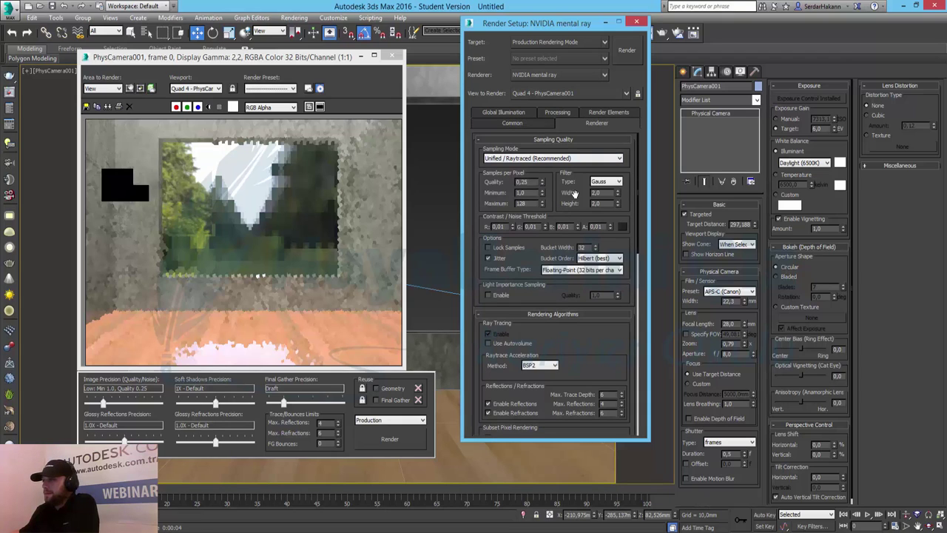
click(527, 158)
click(528, 158)
Scroll through the renderer rollouts and render the camera view.
drag(592, 354, 584, 190)
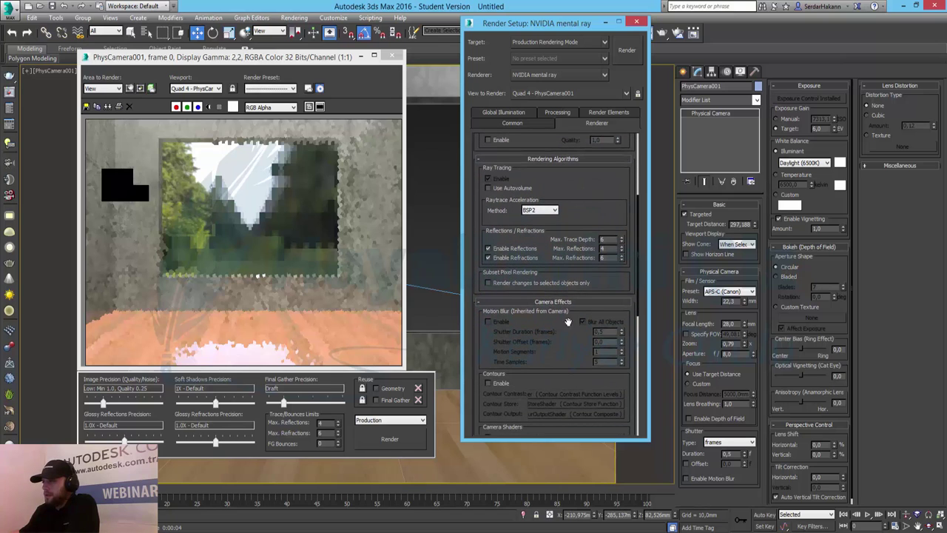
drag(552, 337, 560, 184)
scroll(515, 266, down, 2)
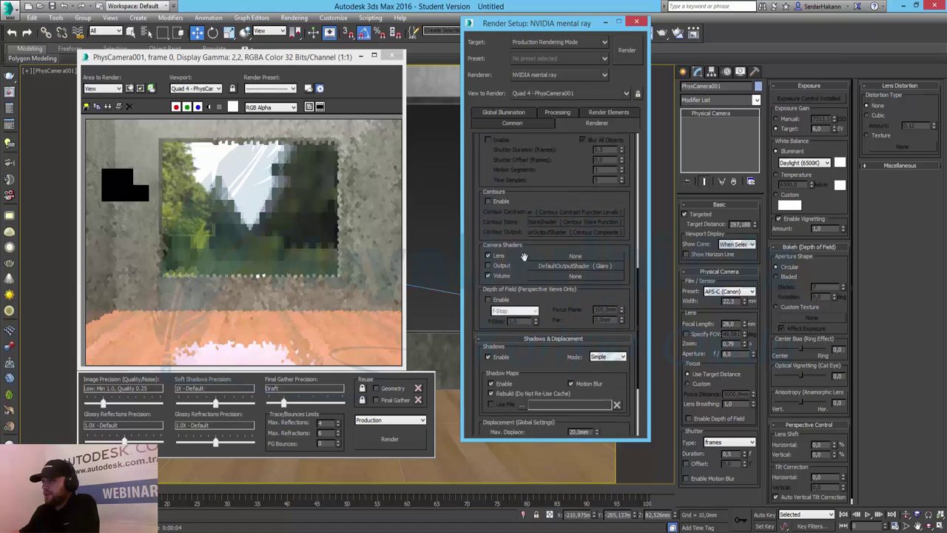
scroll(521, 221, down, 2)
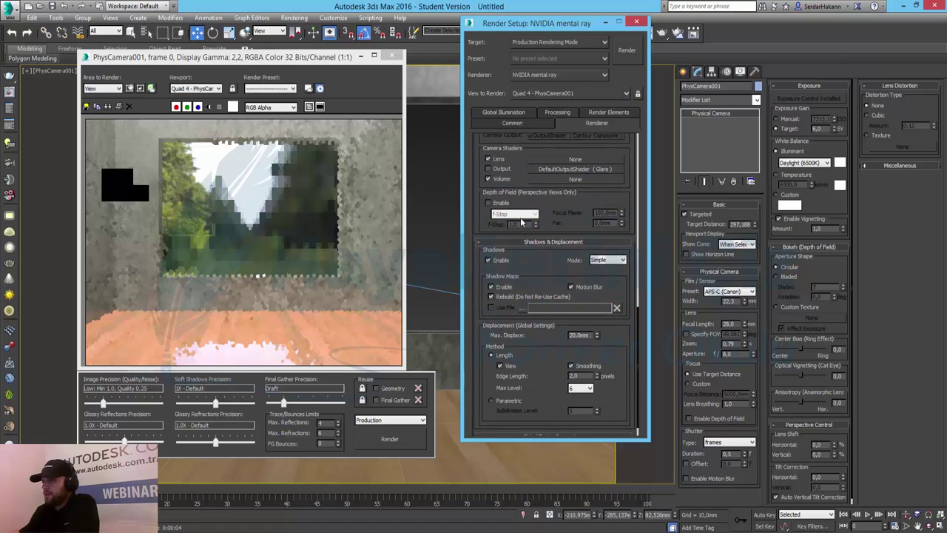
click(378, 439)
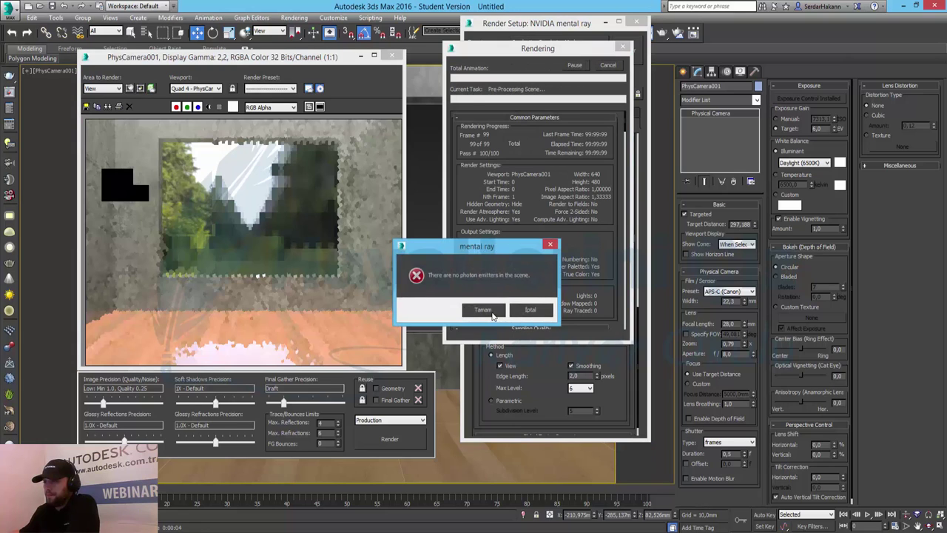
Dismiss the missing photon emitters warning so the render carries on.
click(493, 313)
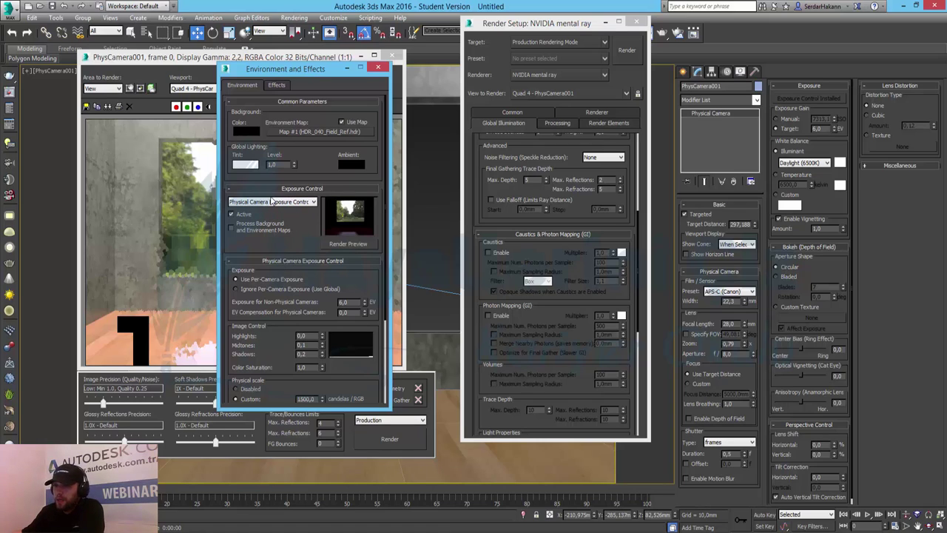
Leave exposure control on Physical Camera Exposure Control and render PhysCamera001 again.
click(271, 201)
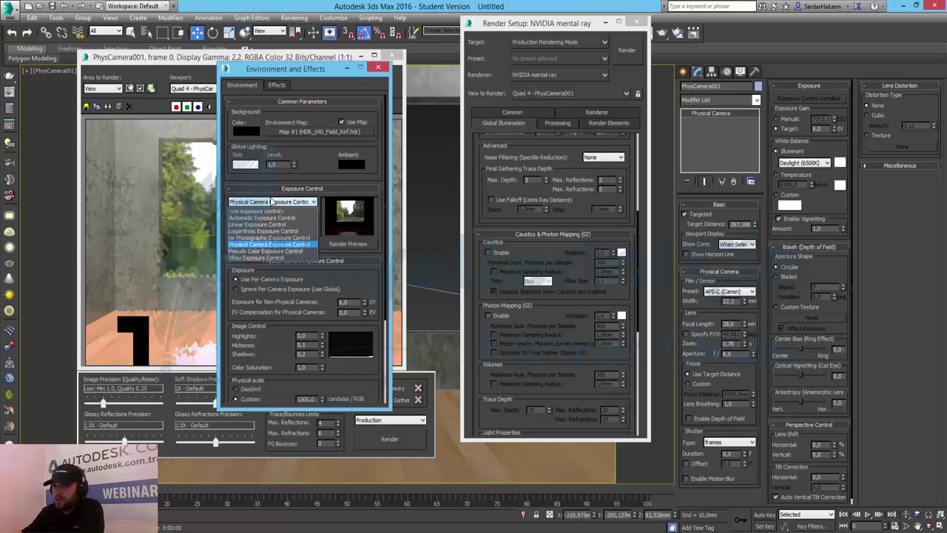
click(271, 201)
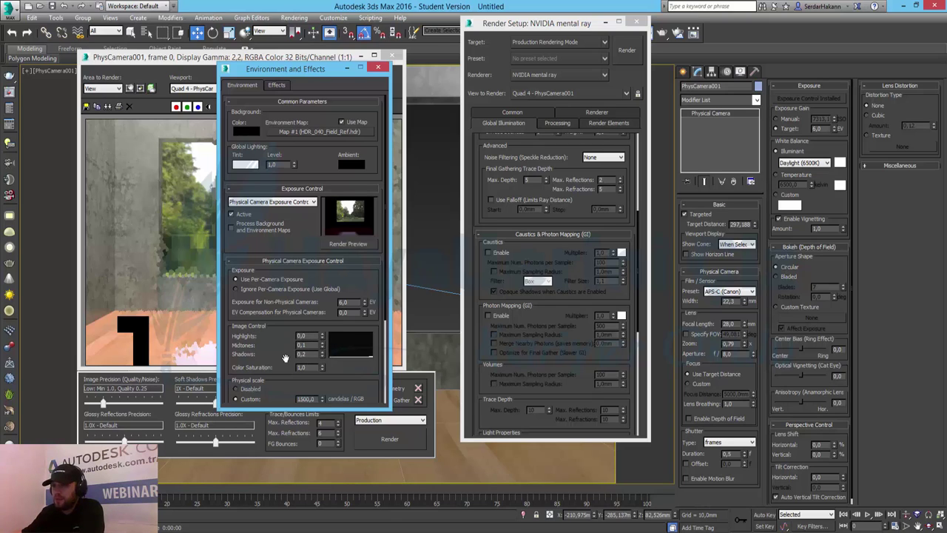
click(391, 438)
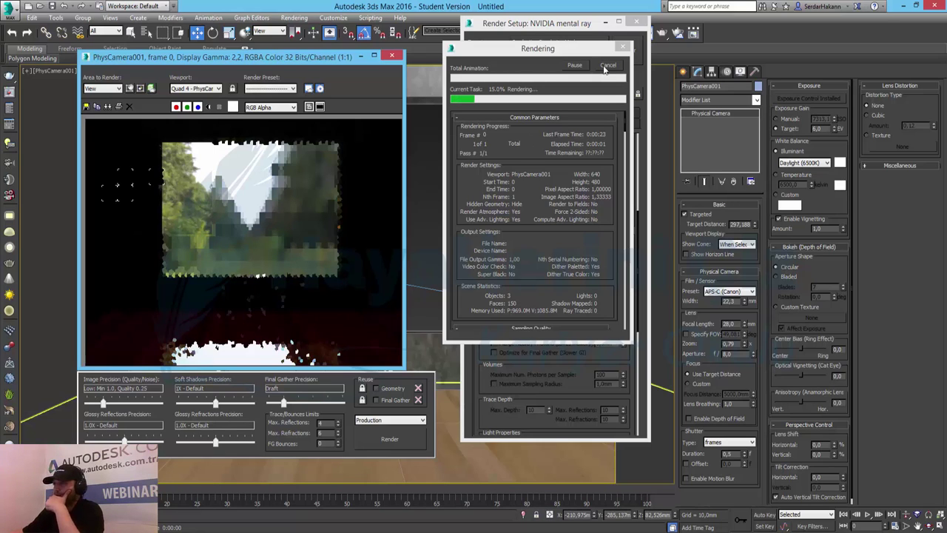
Cancel the render and set the camera's exposure target to 2,0 EV.
click(606, 65)
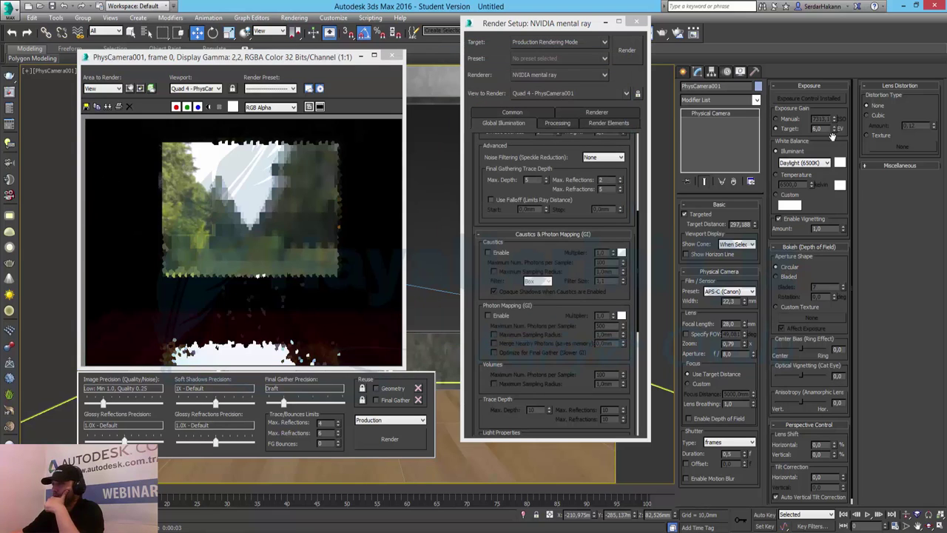
double_click(817, 128)
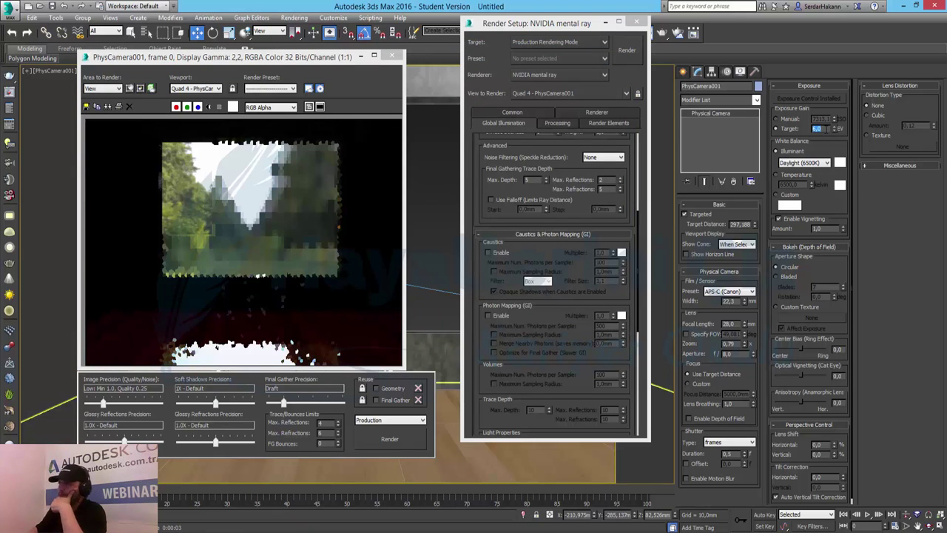
text(2)
key(Return)
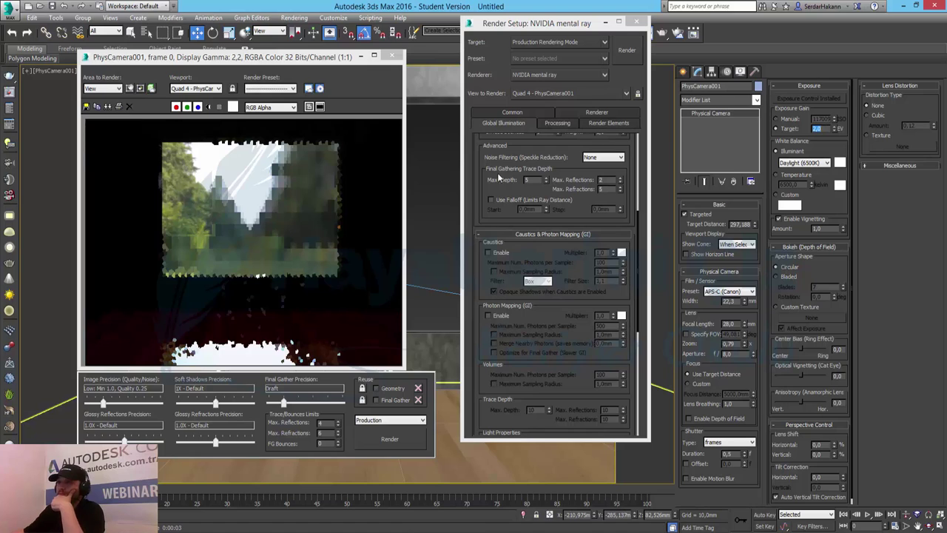
Render only a region over the floor, reusing geometry and the final gather solution.
click(104, 89)
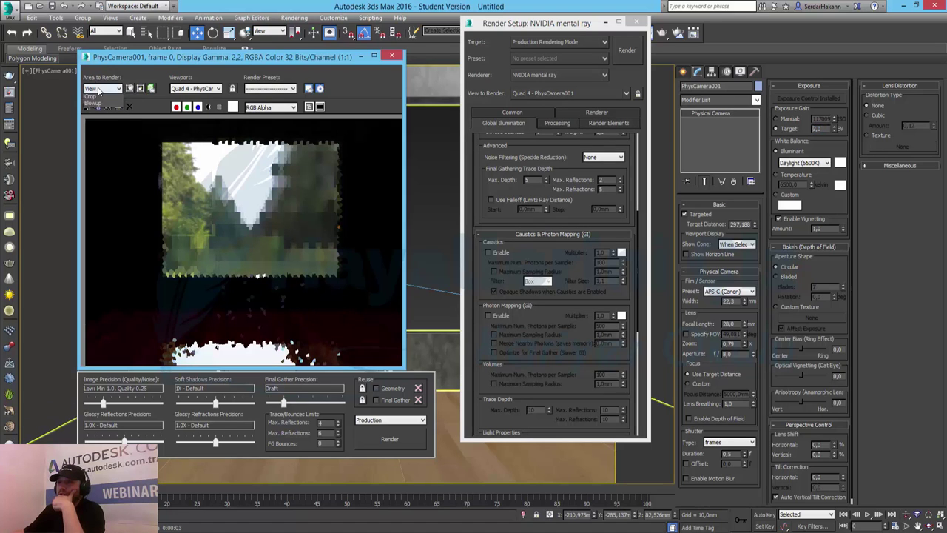
click(105, 115)
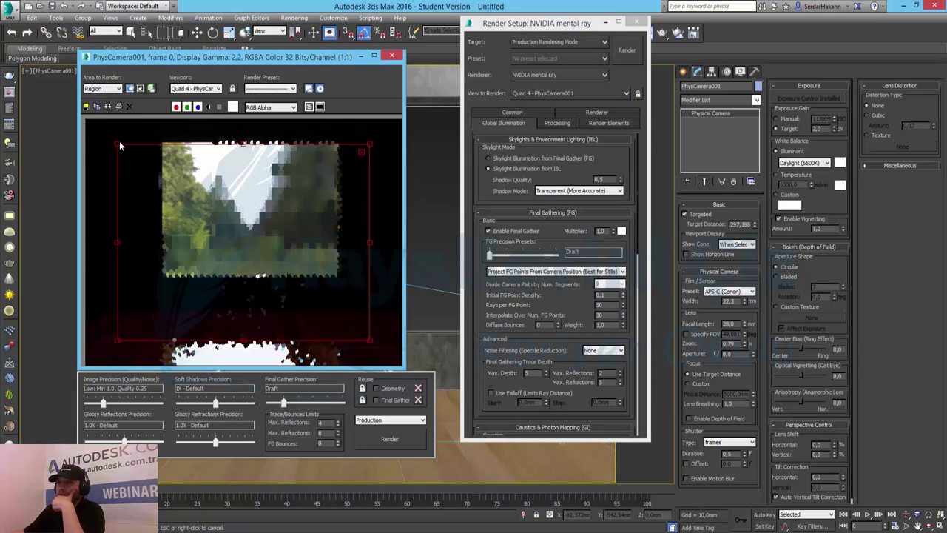
drag(118, 145, 191, 249)
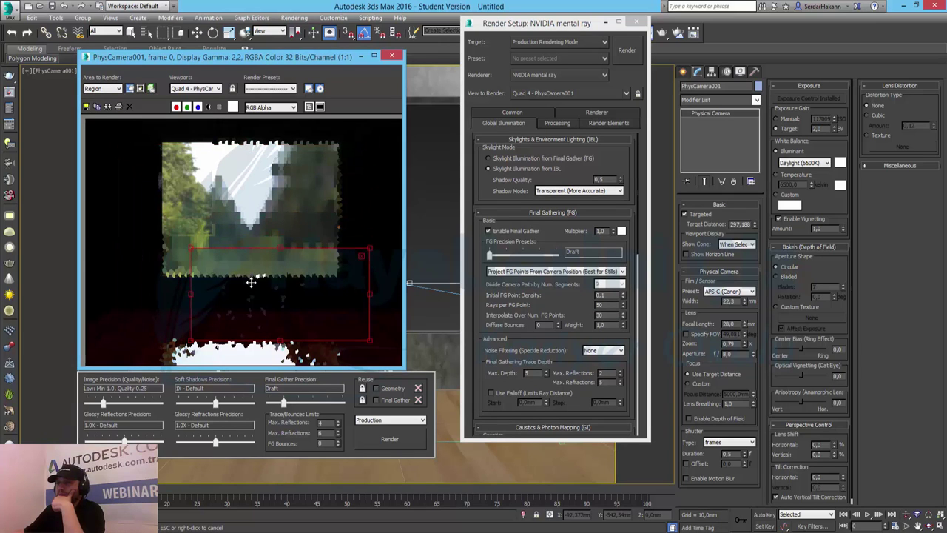
drag(252, 281, 222, 281)
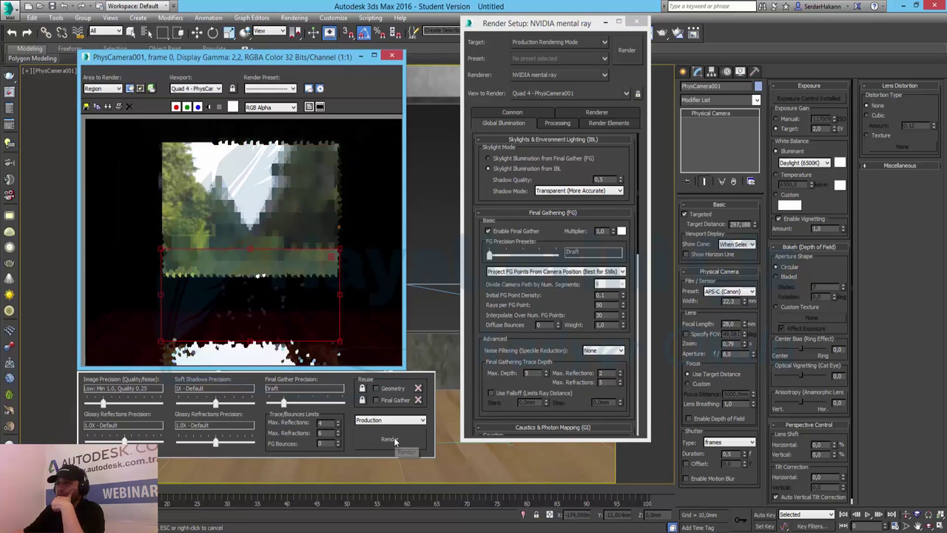
click(385, 401)
click(387, 389)
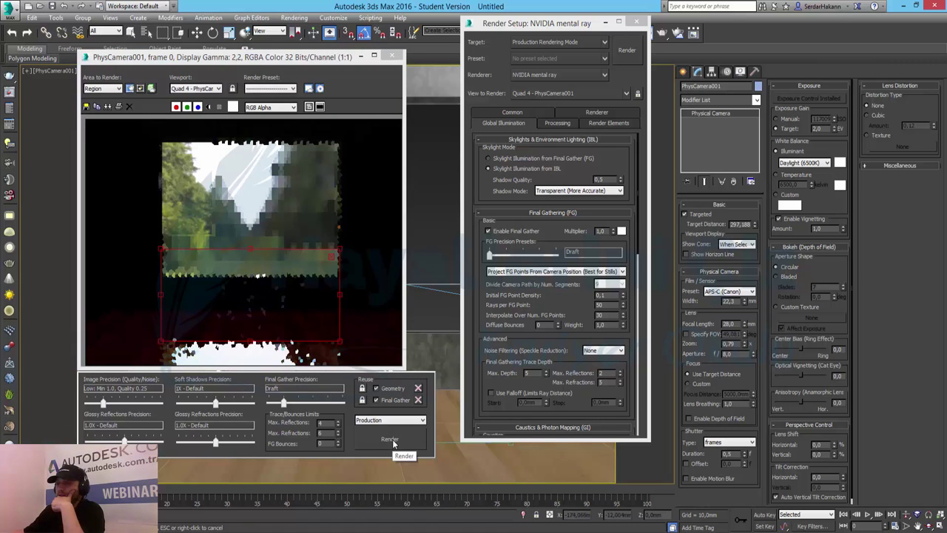
click(391, 441)
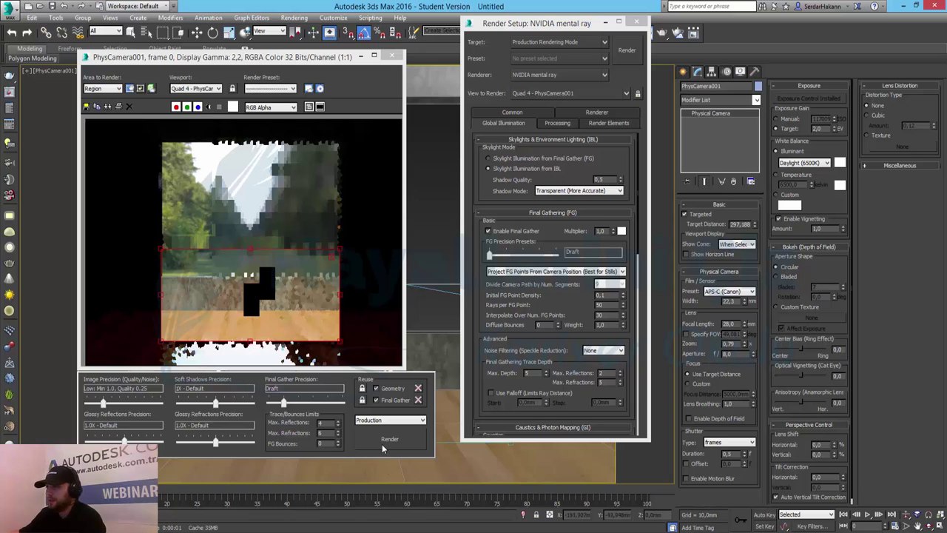
Close Render Setup, set the camera aperture to f/4,0, and re-render the region.
click(335, 61)
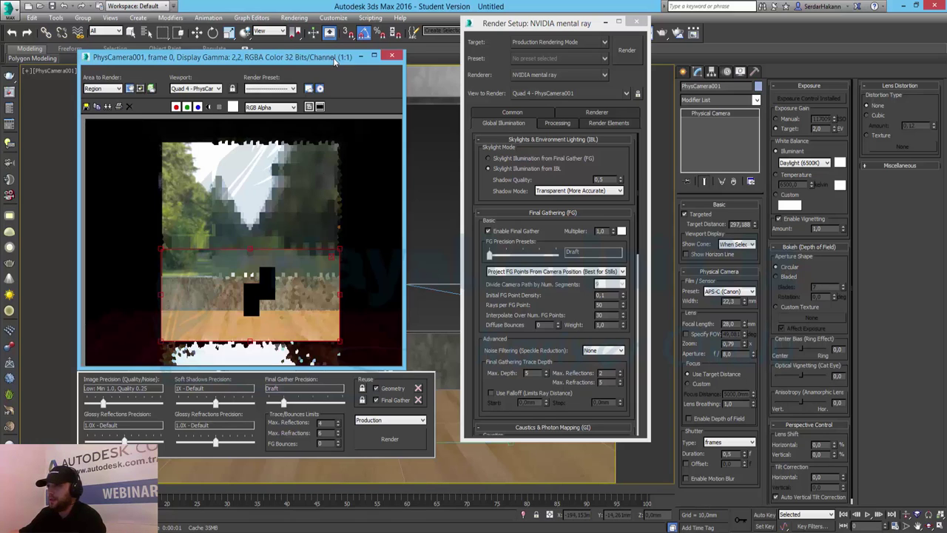
click(583, 33)
click(739, 225)
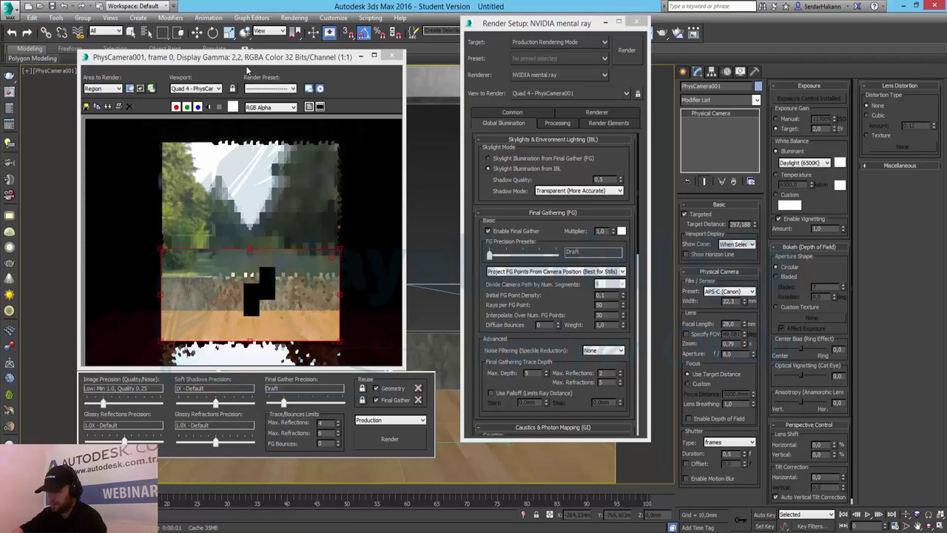
key(F10)
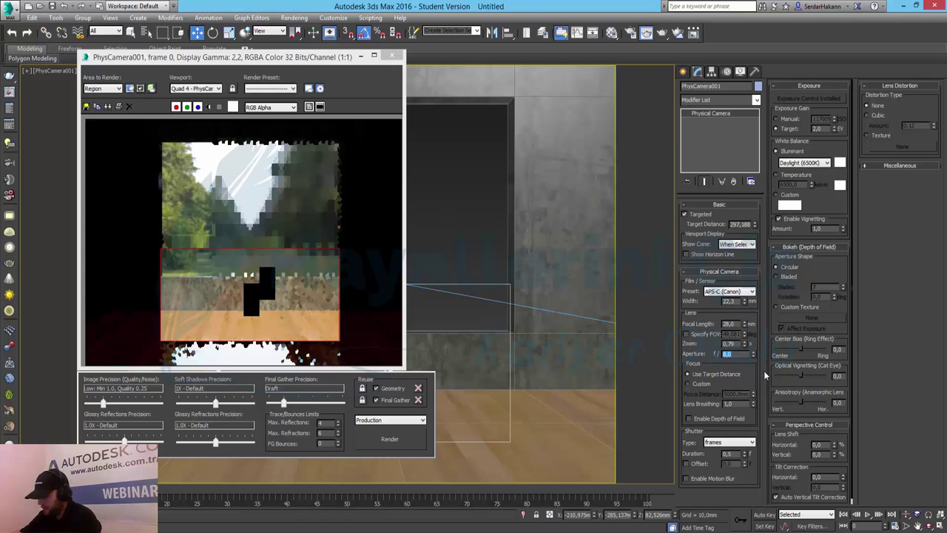
click(737, 354)
text(4)
key(Return)
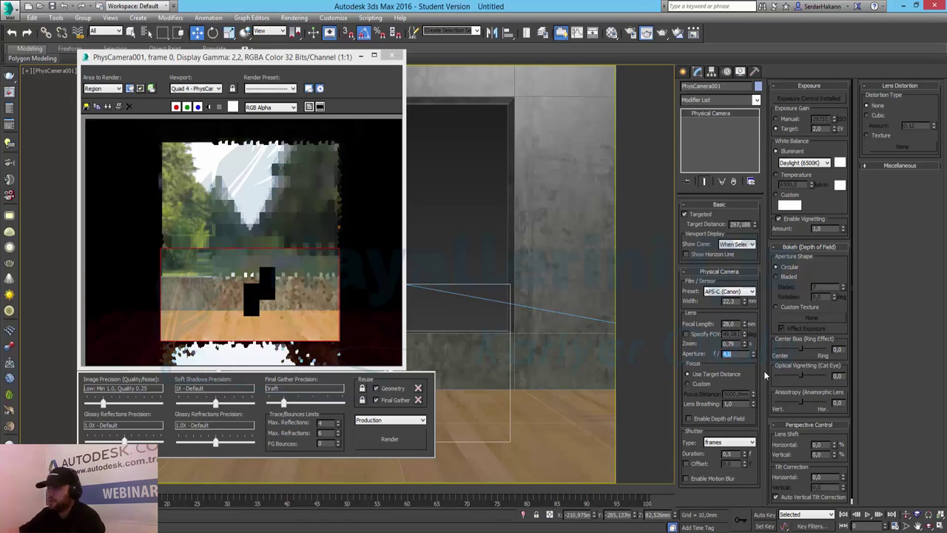
click(364, 444)
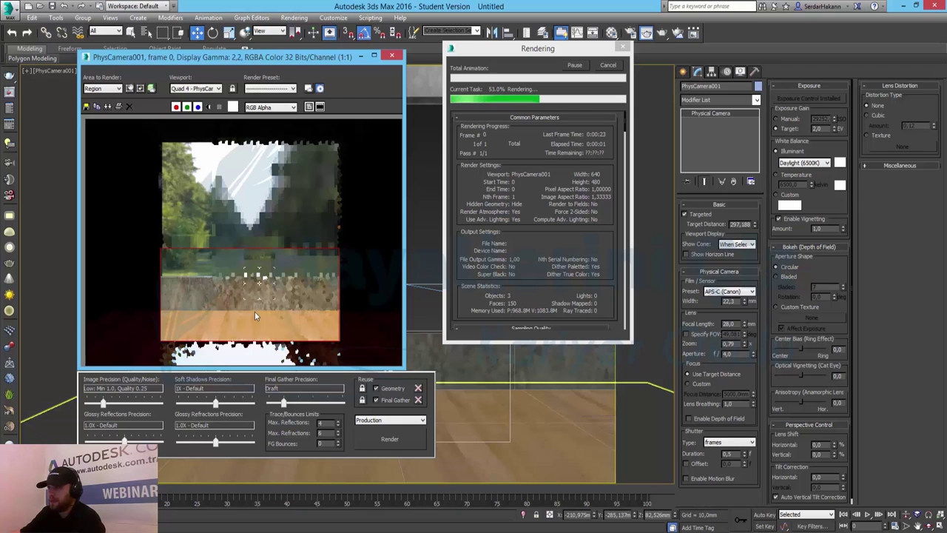
Cancel the running render and set the camera's lens breathing to 0.
click(608, 65)
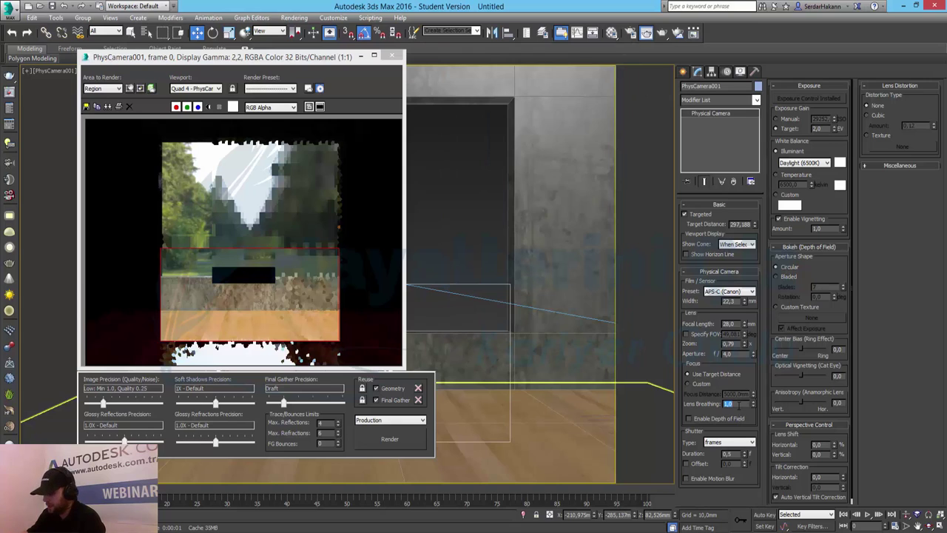
text(0)
key(Return)
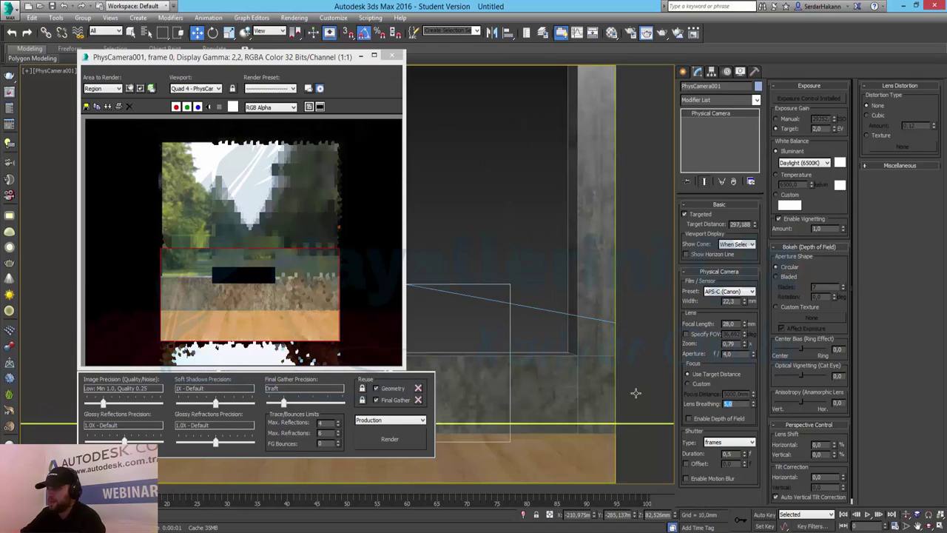
click(740, 474)
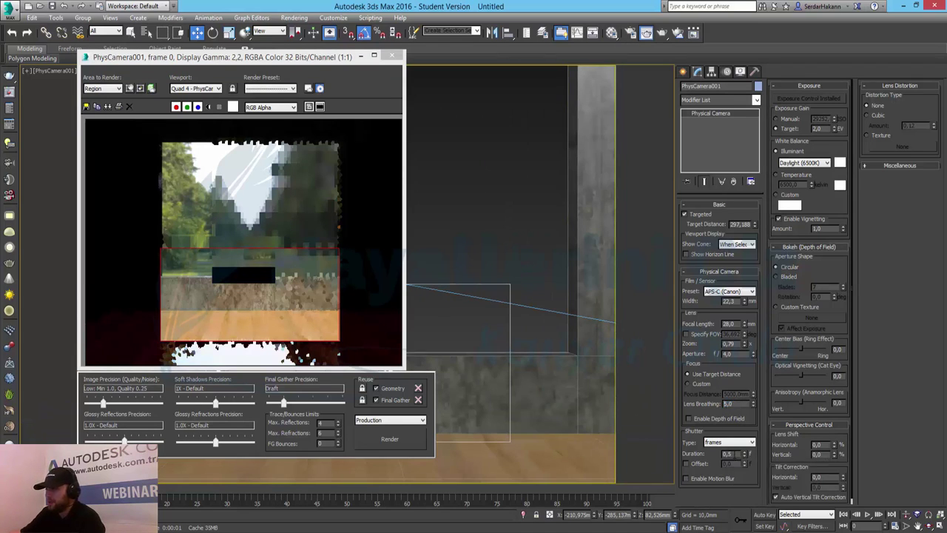
Set shutter duration to 1,0, re-render the region, then stop it partway.
text(1)
key(Return)
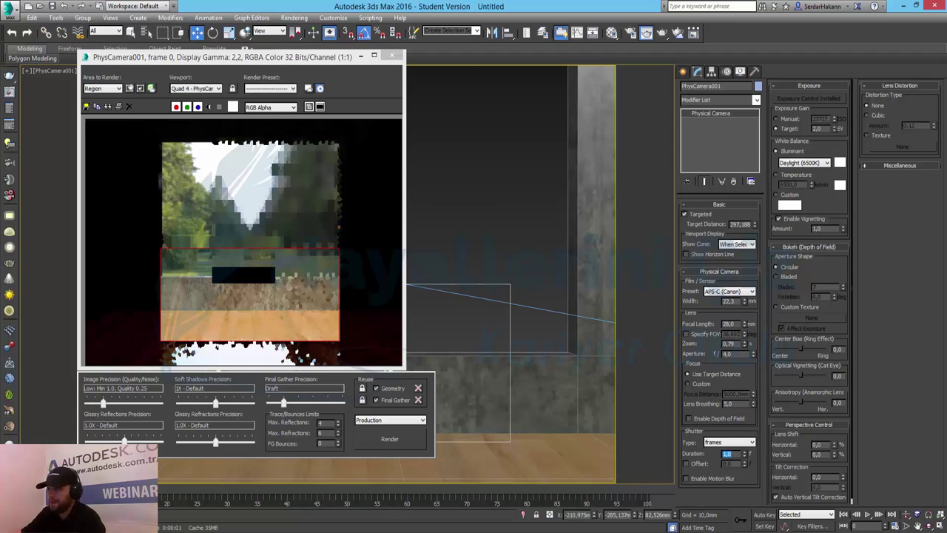
click(390, 440)
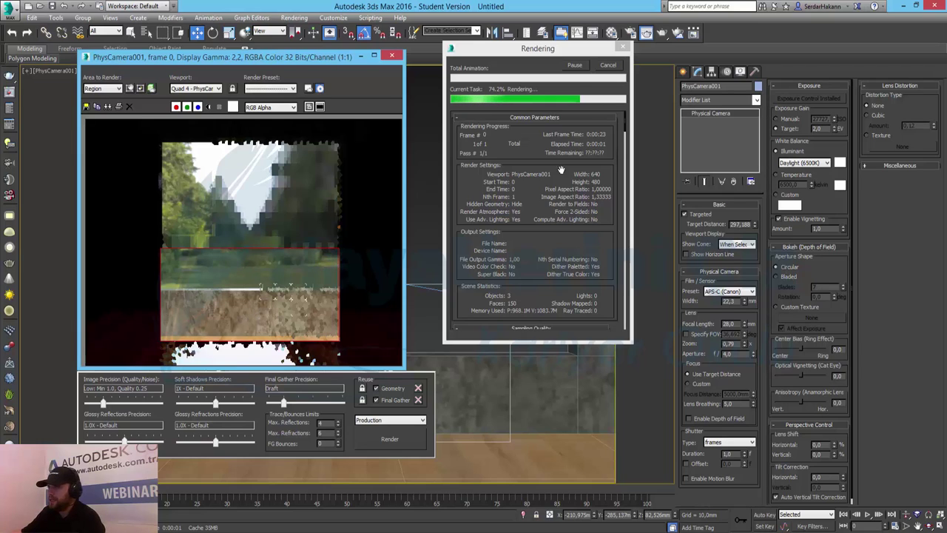
click(608, 66)
click(609, 66)
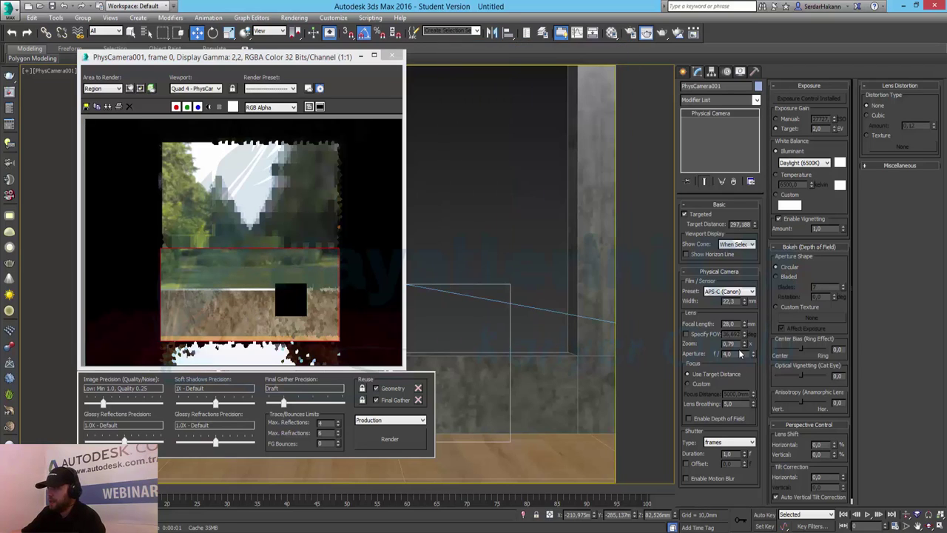
Set white balance to Sunlight (5200K), re-render the region, and cancel it partway.
double_click(735, 354)
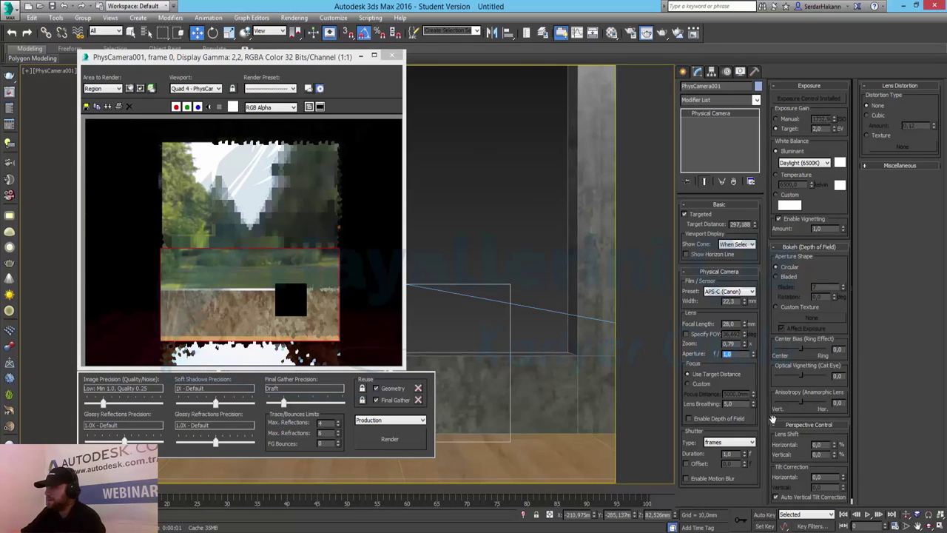
click(807, 165)
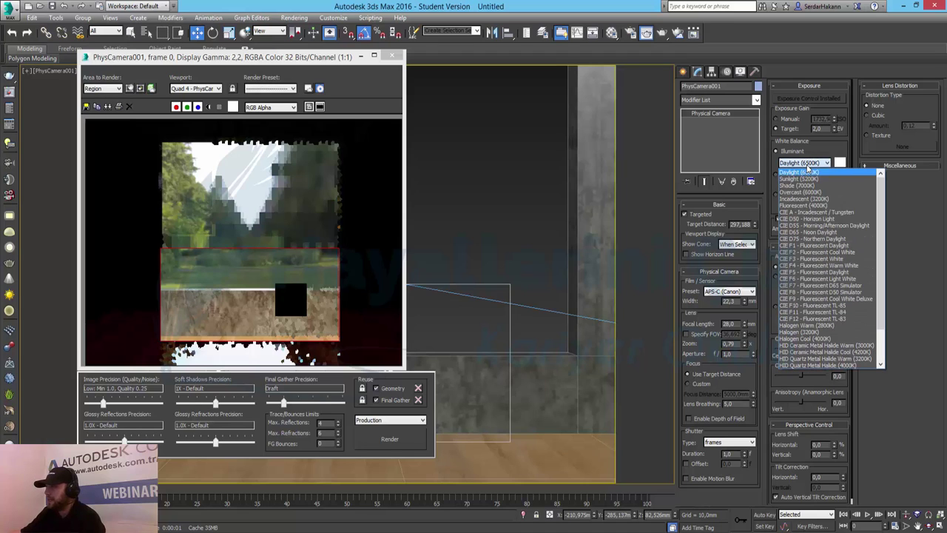
click(798, 179)
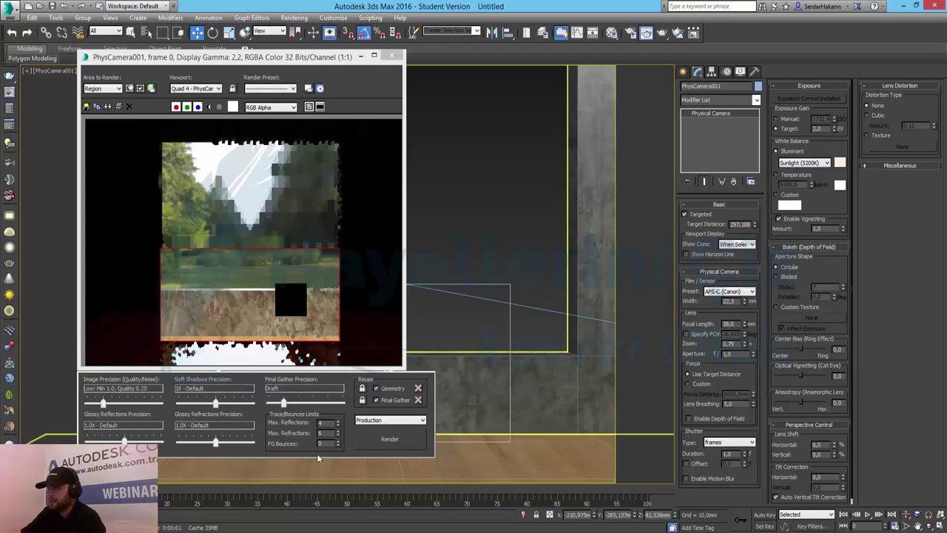
click(379, 439)
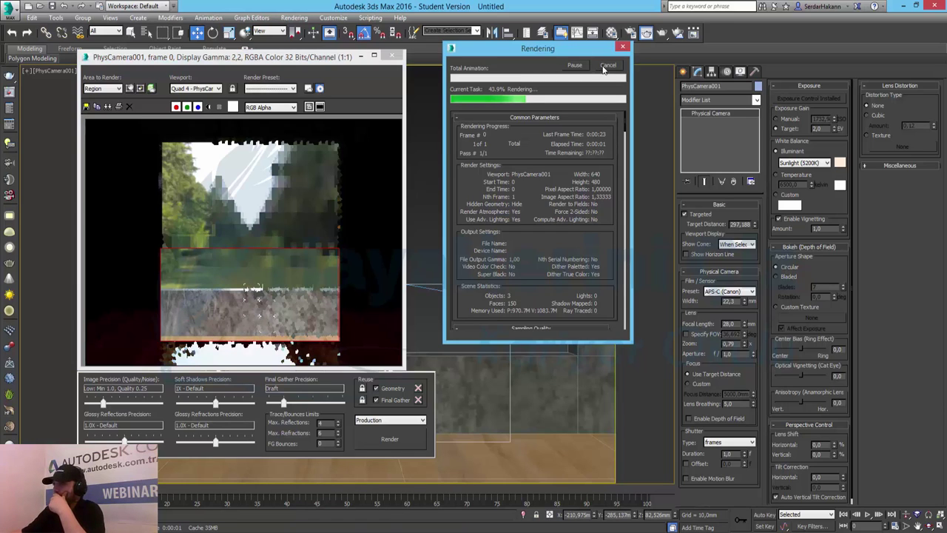
click(607, 65)
Test Shade (7000K) white balance with a region render, then cancel it.
click(809, 166)
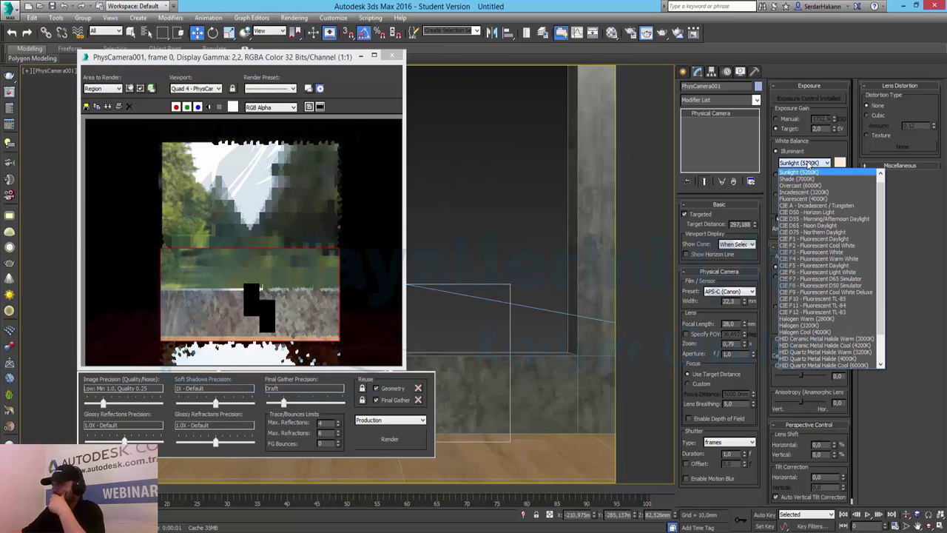
click(803, 179)
click(381, 439)
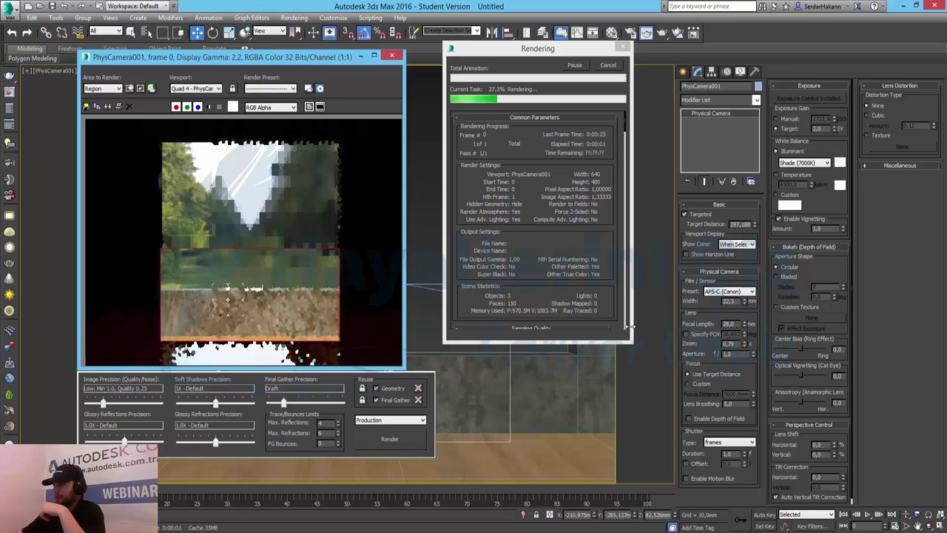
click(608, 65)
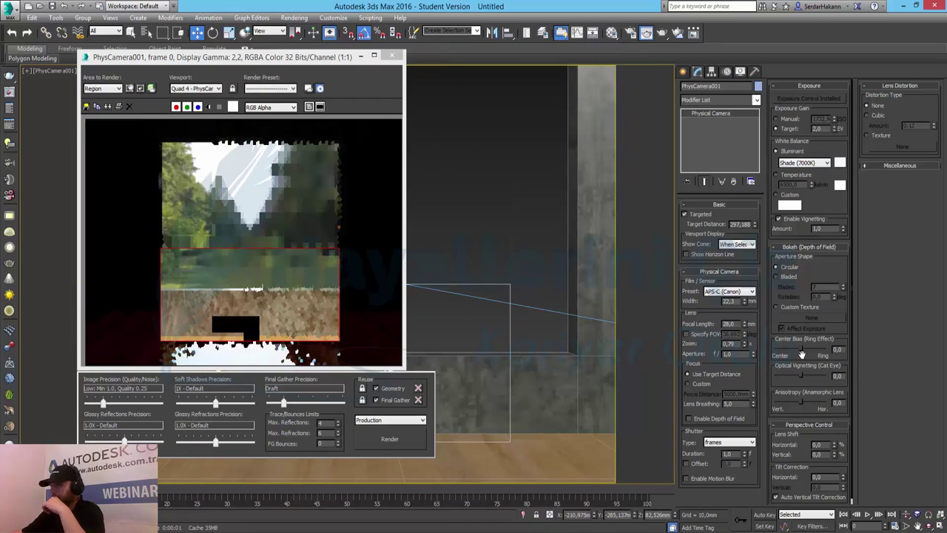
Raise the bokeh center bias, return to Sunlight (5200K), and render the region.
drag(802, 354, 801, 348)
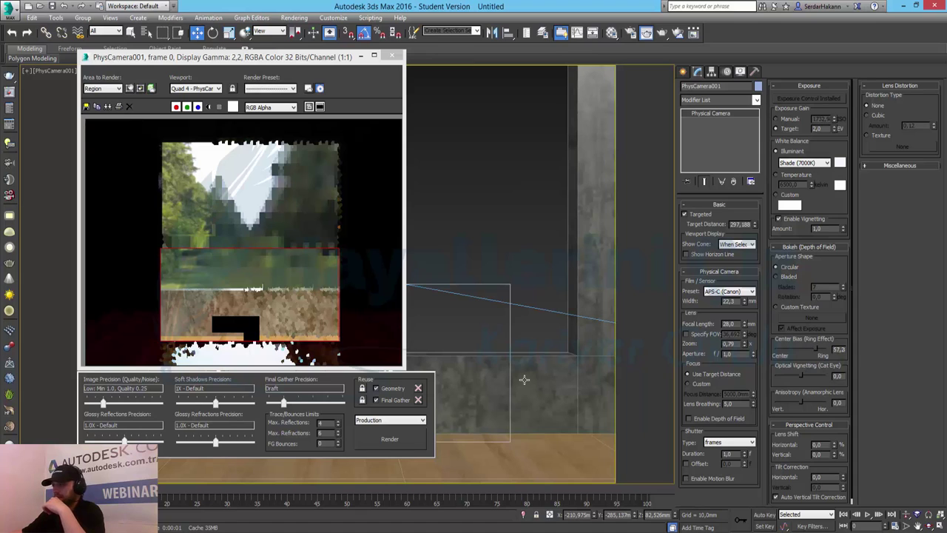
click(823, 165)
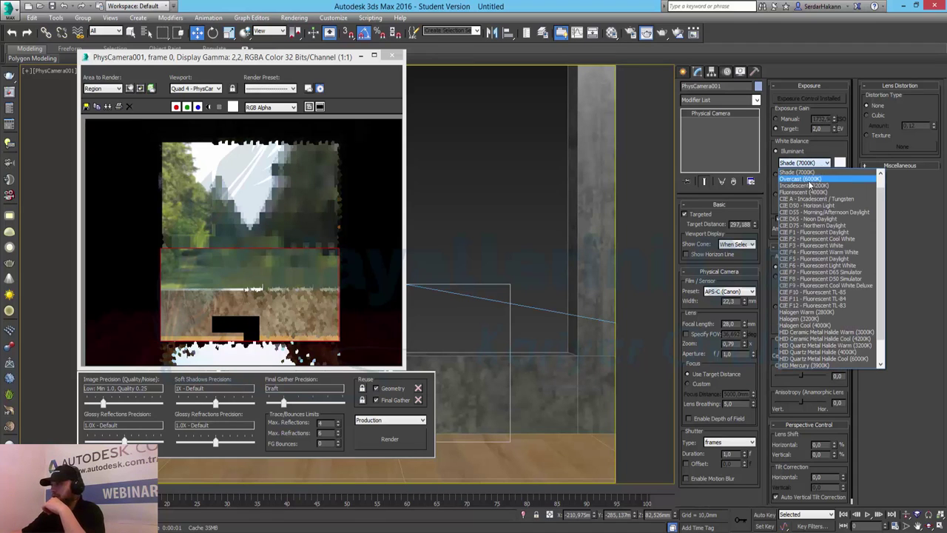
click(804, 179)
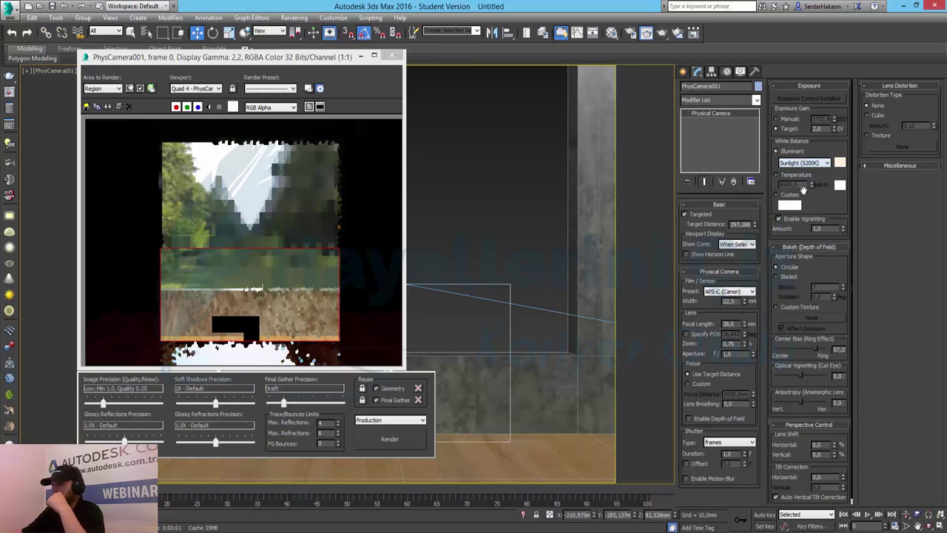
click(386, 439)
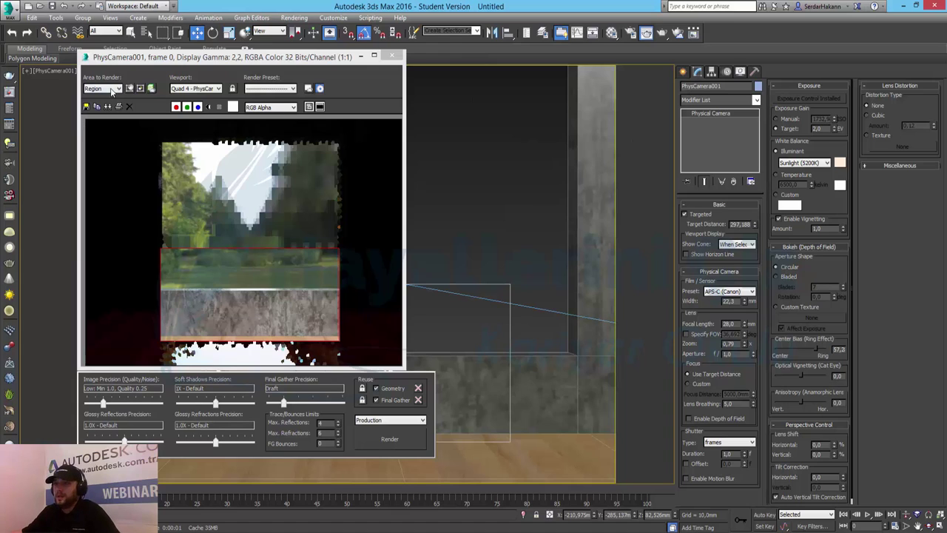
Switch Area to Render to View, render the full camera view, and cancel partway.
click(113, 89)
click(106, 100)
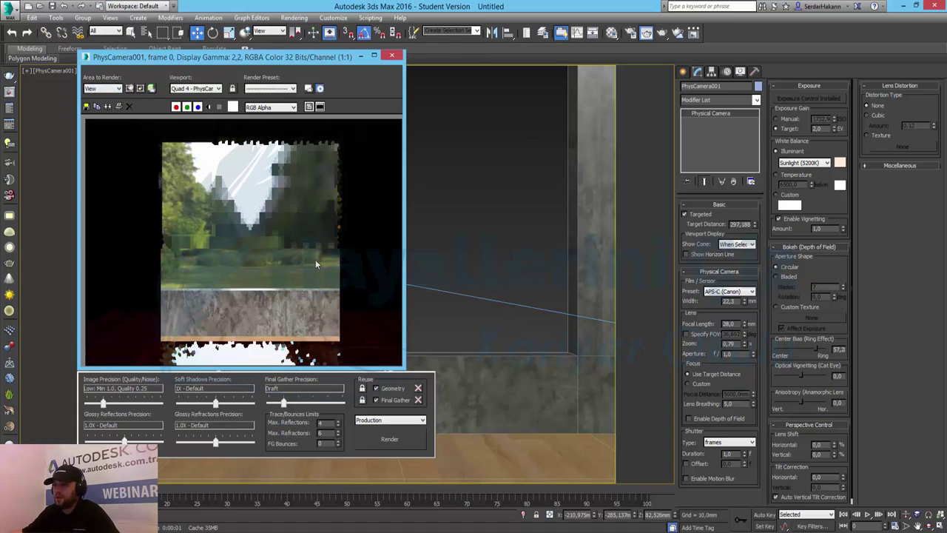
click(390, 439)
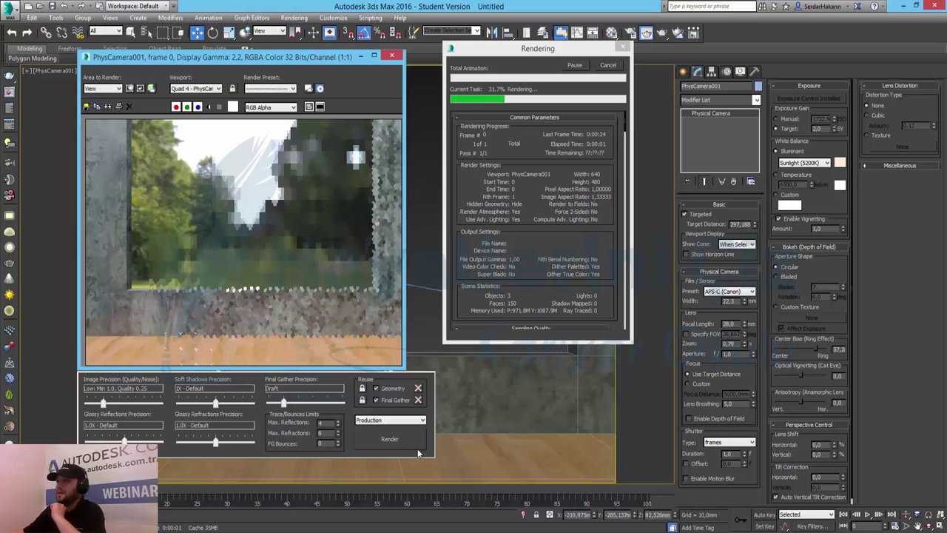
click(607, 67)
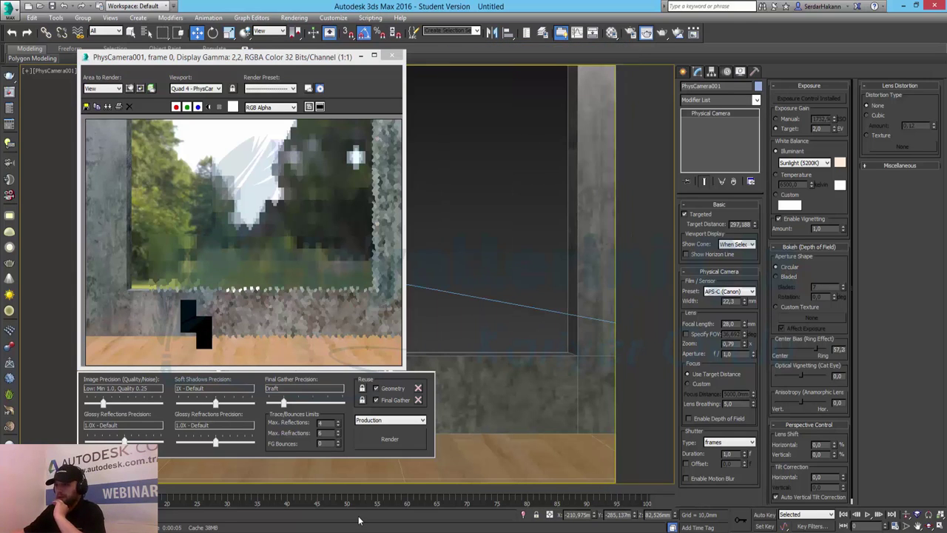
click(294, 17)
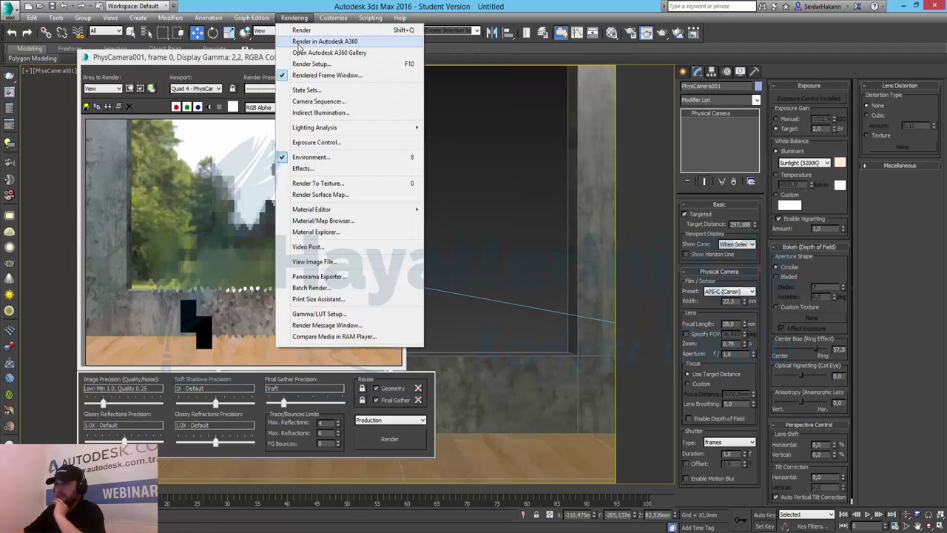
Switch the production renderer to V-Ray Adv 3.00.07 and close the render frame window.
click(307, 65)
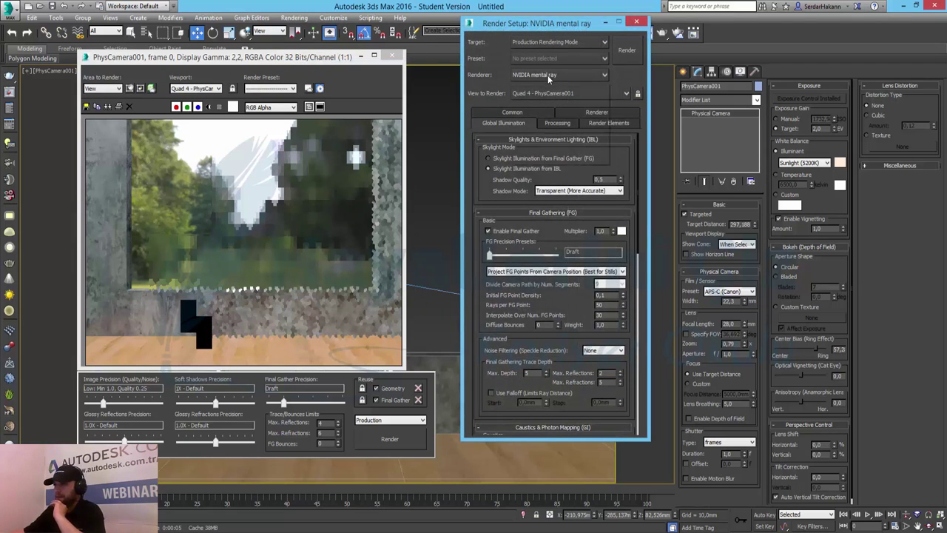
click(548, 75)
click(556, 151)
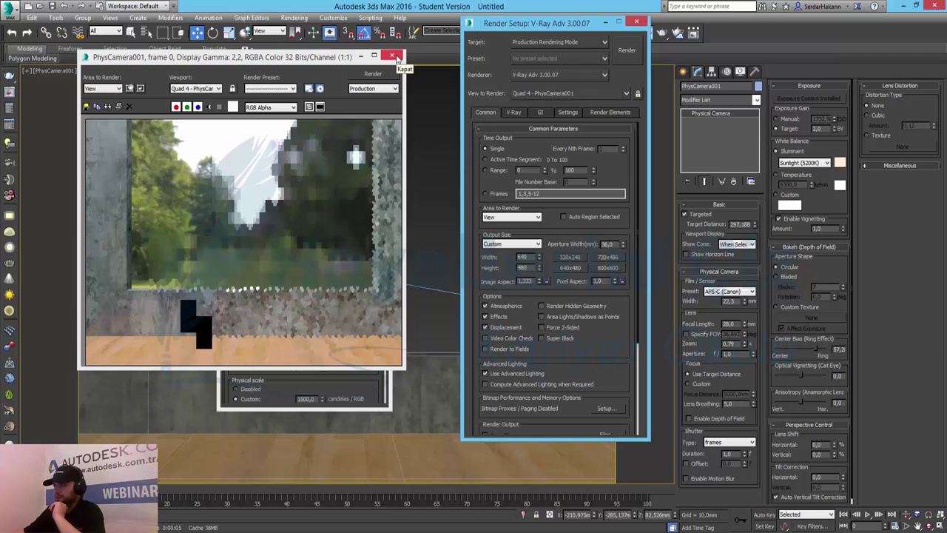
click(394, 56)
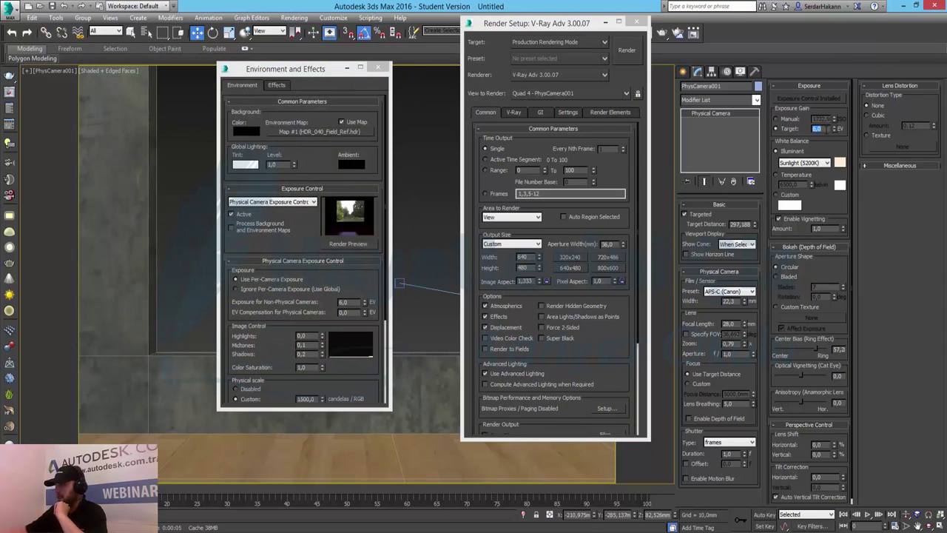
Set the camera exposure value to 6 and white balance to Daylight (6500K).
text(6)
key(Return)
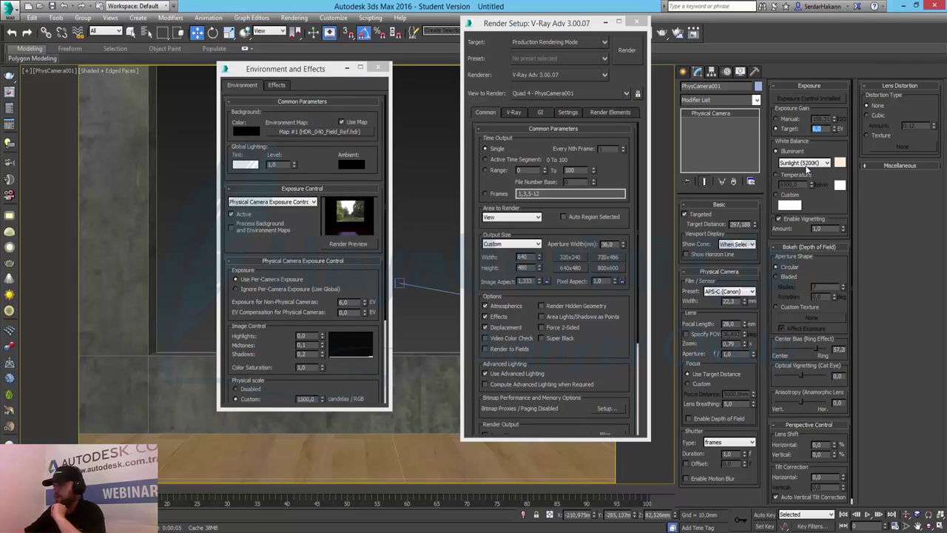
click(806, 165)
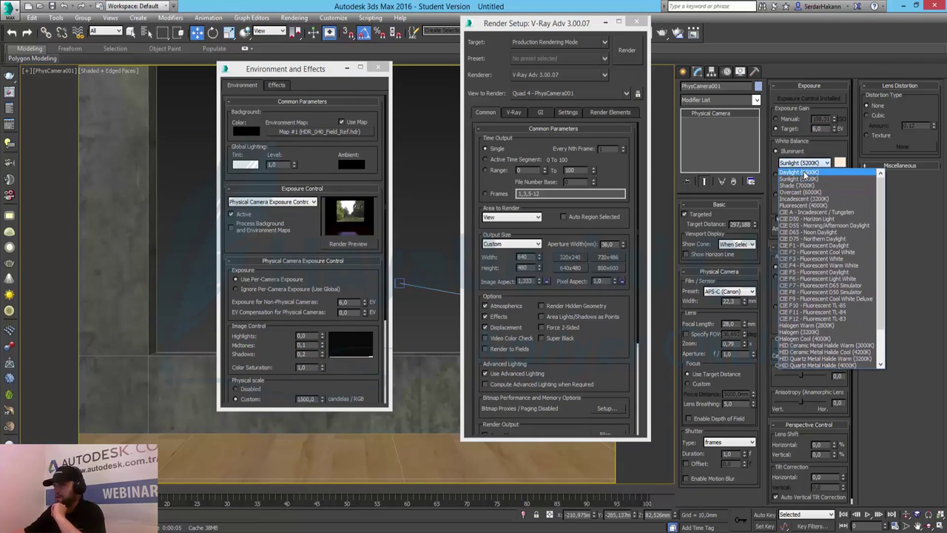
click(801, 171)
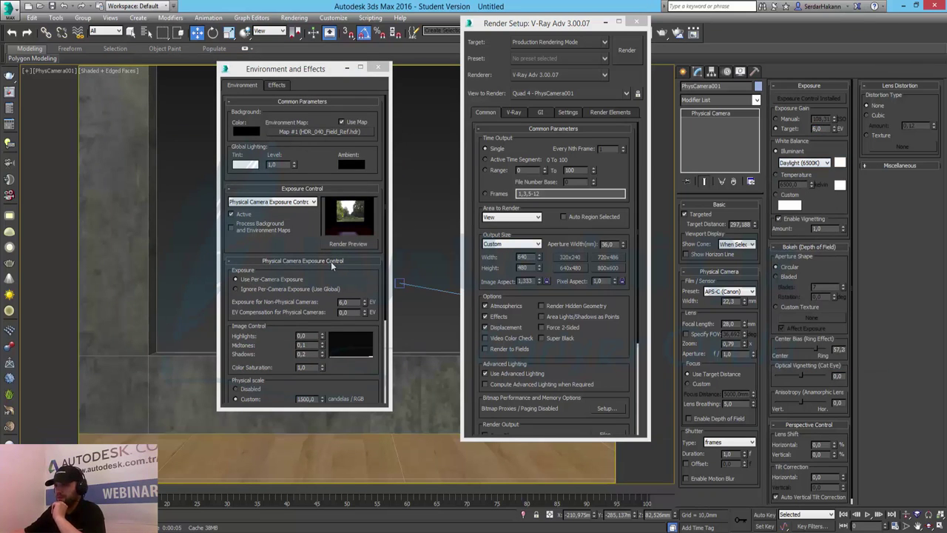
Set the V-Ray image filter to Catmull-Rom and expand Color mapping.
click(514, 112)
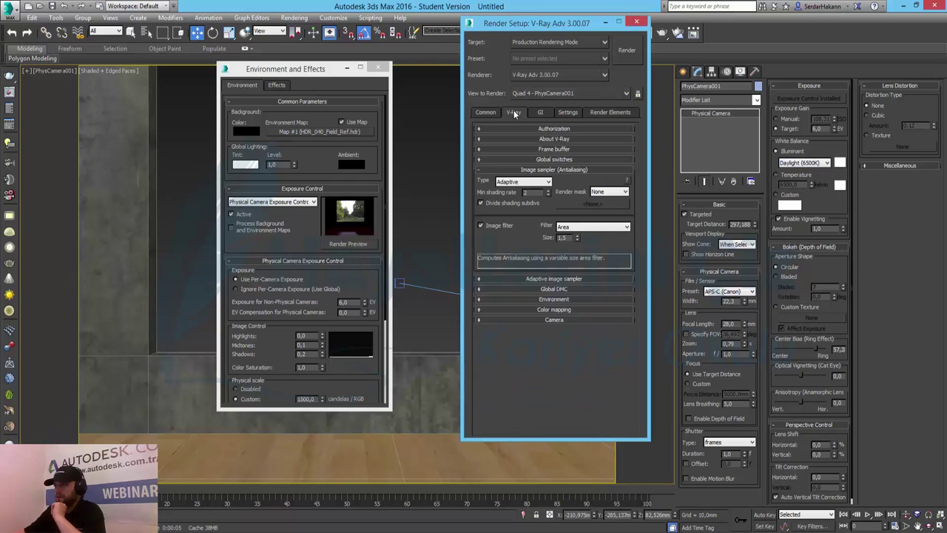
click(589, 227)
click(579, 249)
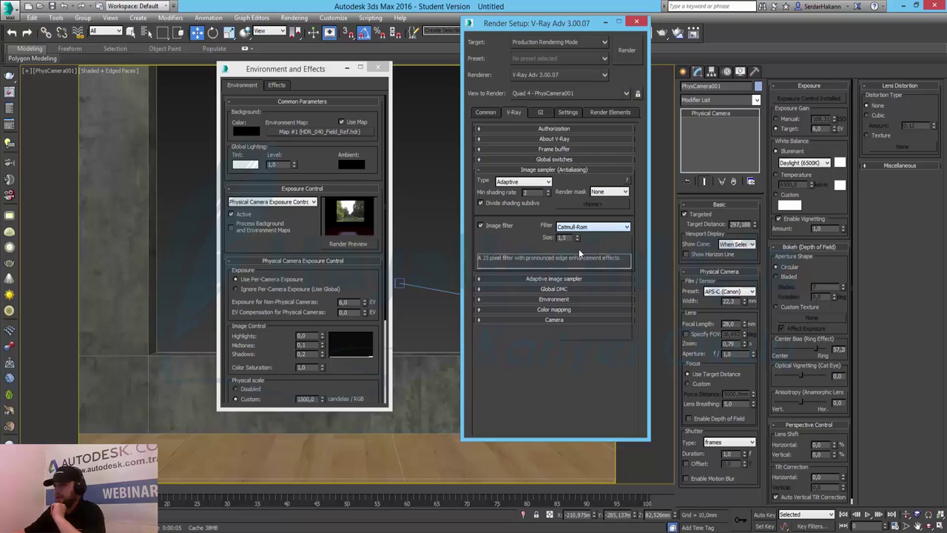
click(563, 310)
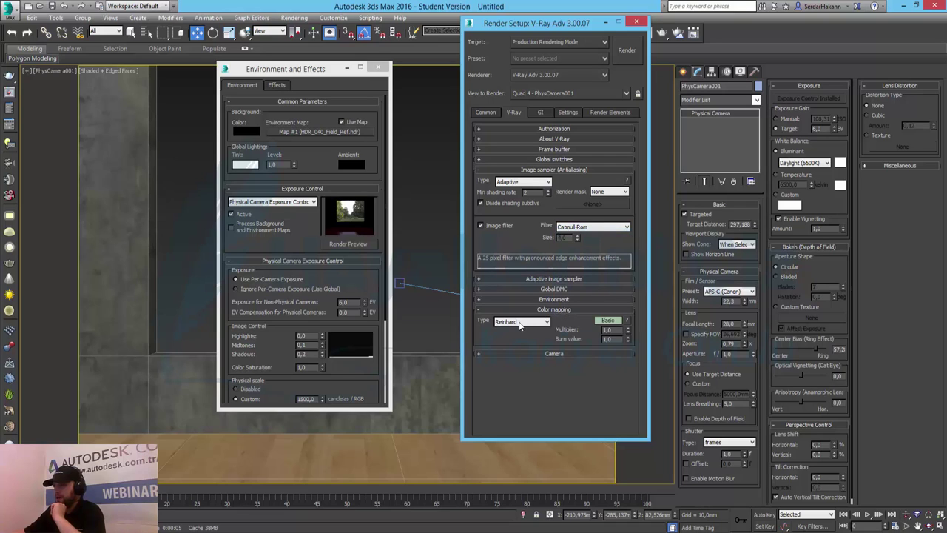
Enable GI with Light cache as secondary engine and Irradiance map preset Very low.
click(539, 113)
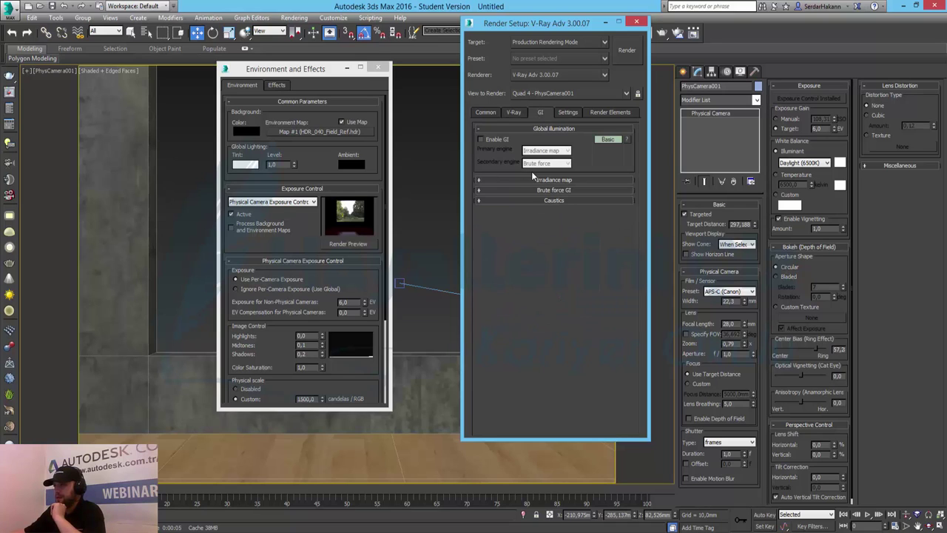
click(481, 139)
click(546, 163)
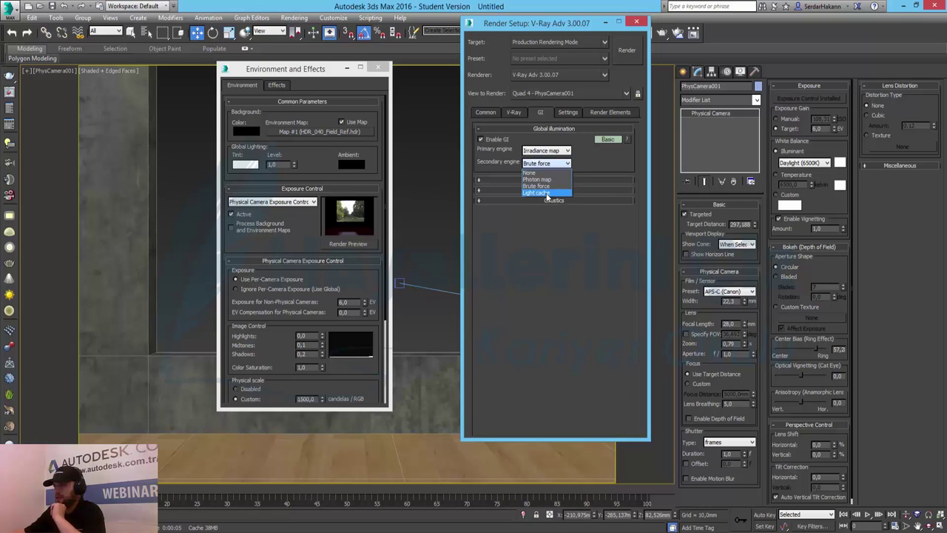
click(549, 191)
click(561, 180)
click(549, 192)
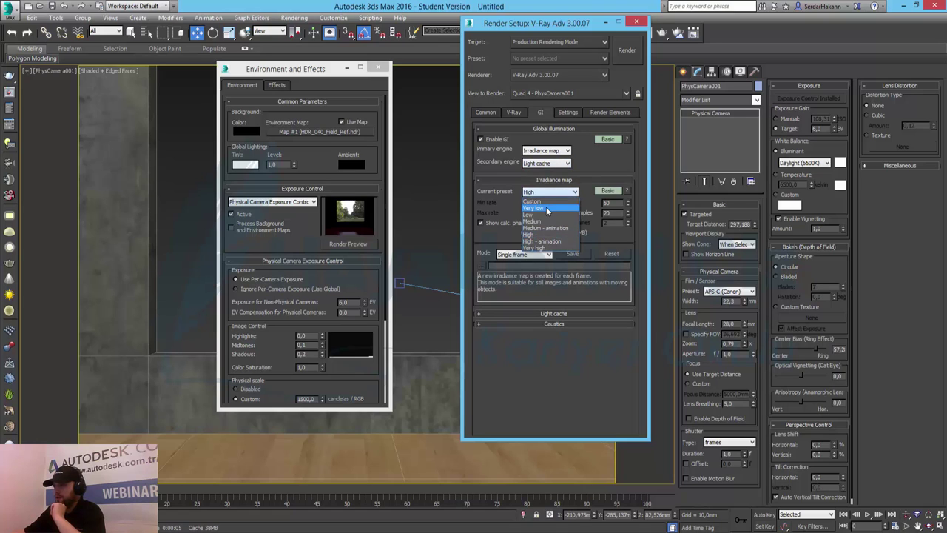
click(551, 208)
double_click(607, 203)
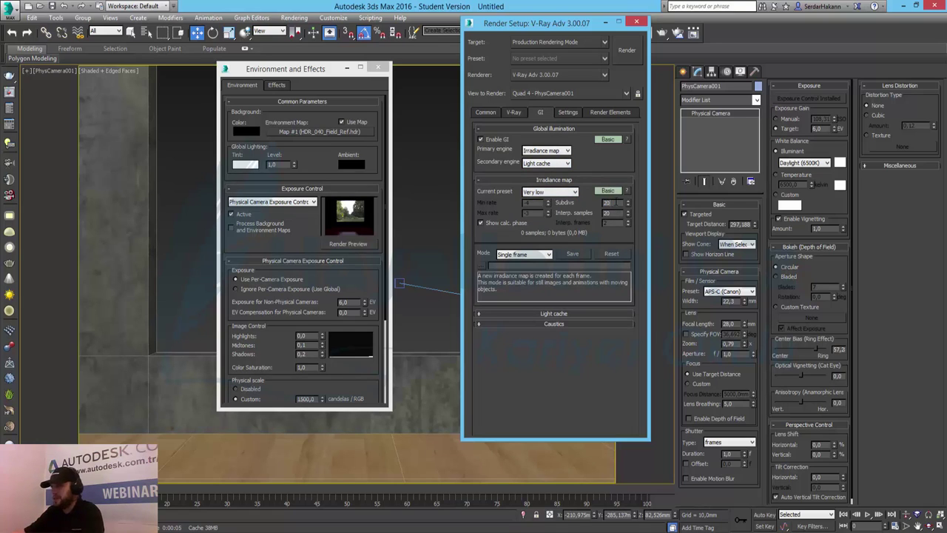
text(10)
Set the light cache subdivisions to 20 and open the Material Editor.
click(559, 314)
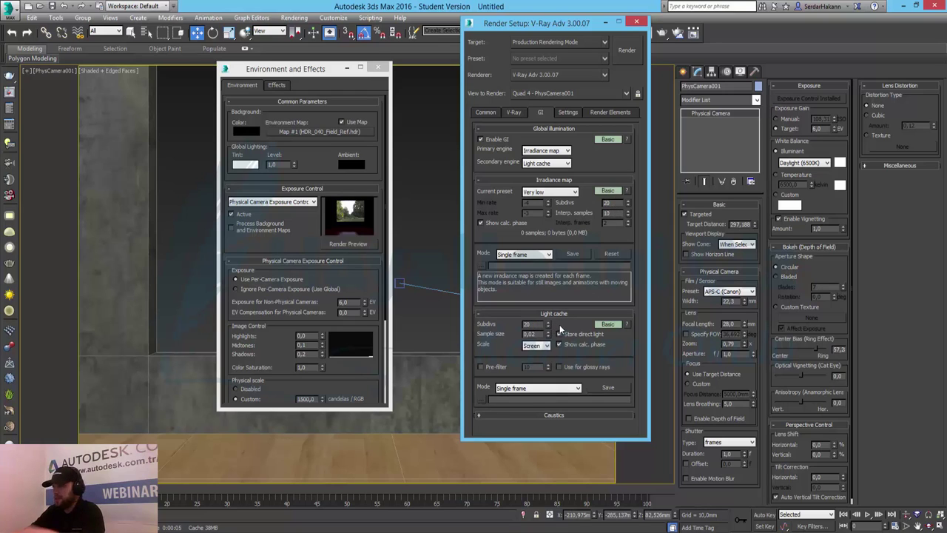
text(20)
key(Return)
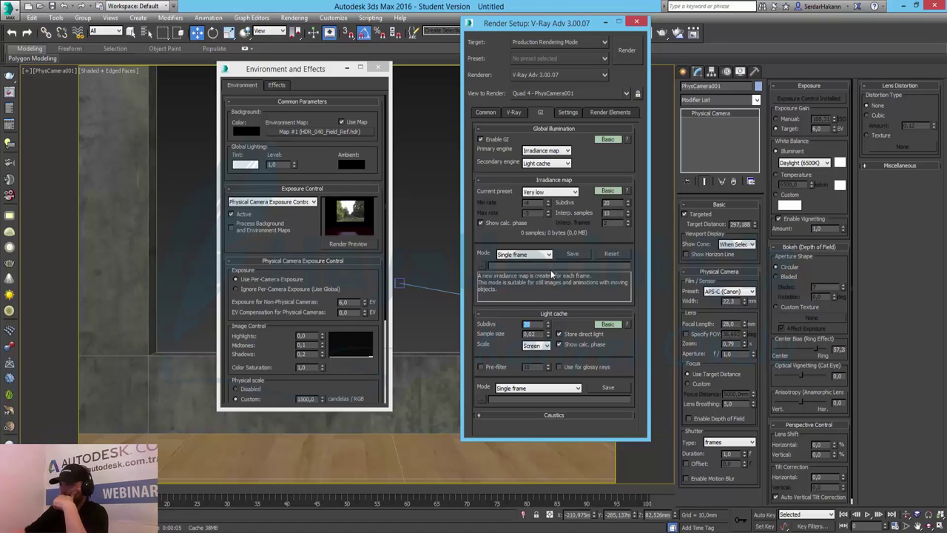
click(552, 275)
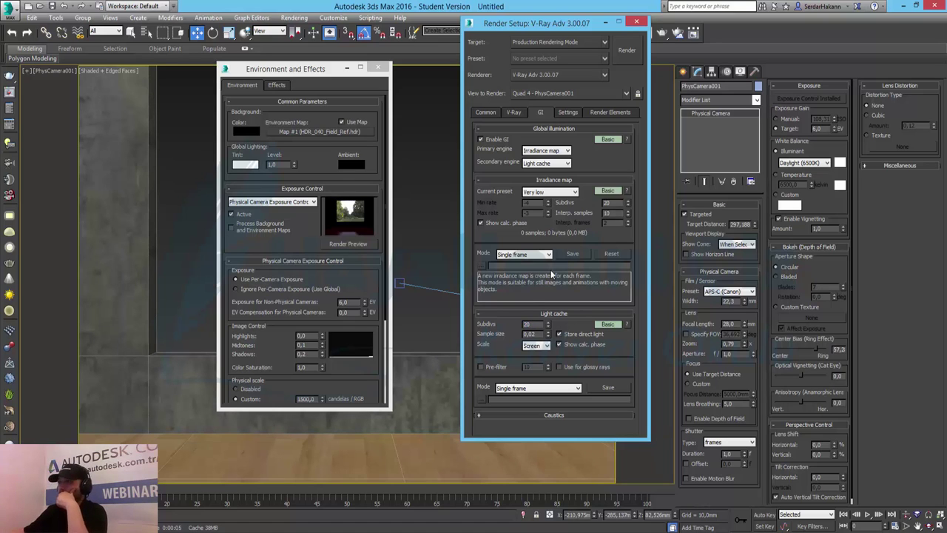
click(451, 3)
key(m)
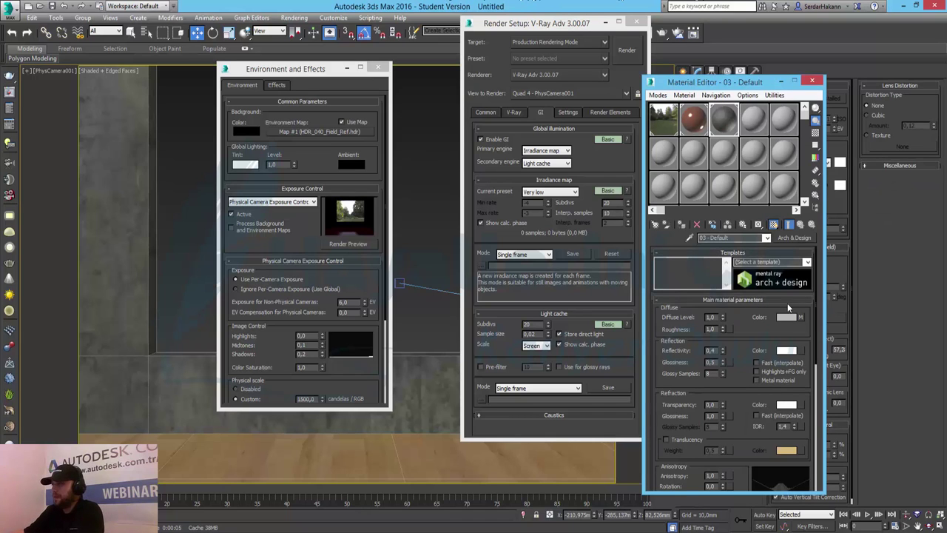
Change the 03 - Default sample material to a VRayMtl.
click(799, 237)
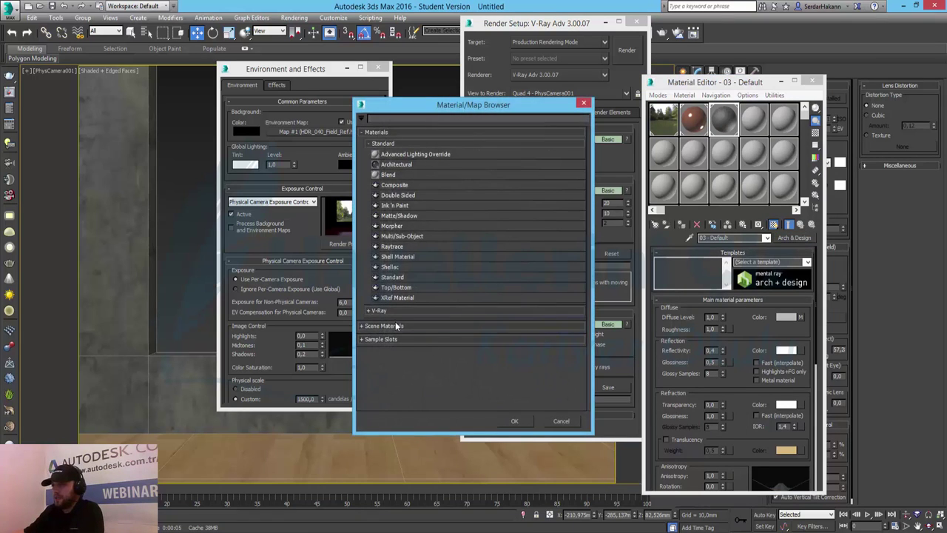
click(379, 310)
scroll(424, 290, down, 3)
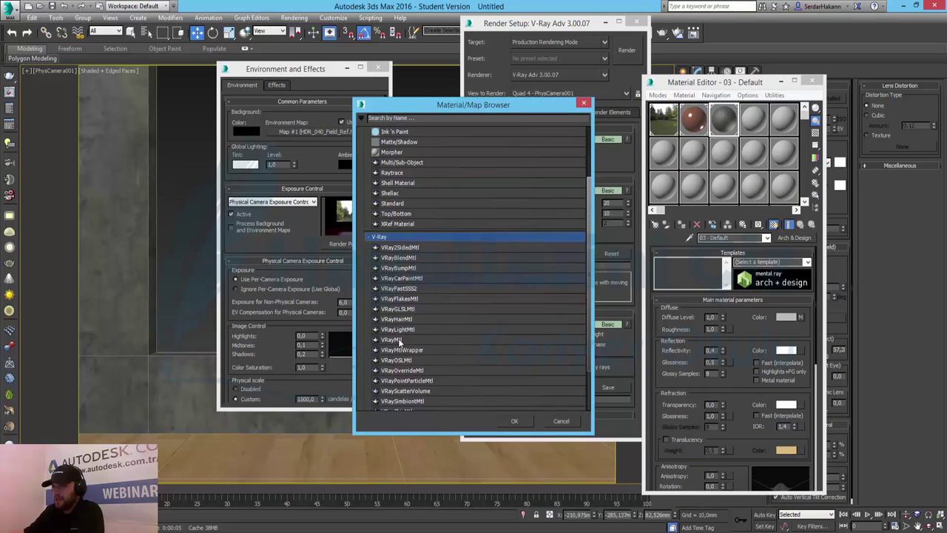
scroll(405, 342, down, 2)
click(405, 333)
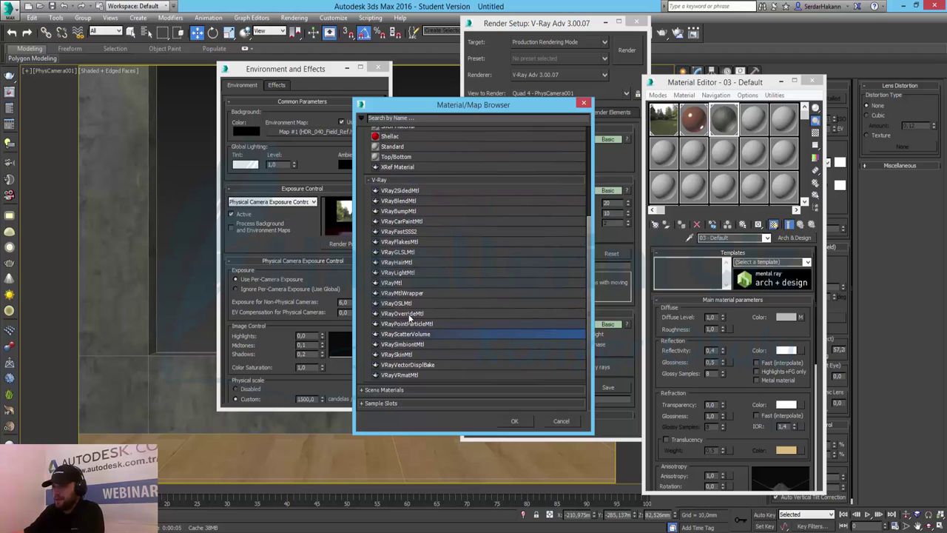
click(392, 282)
double_click(397, 284)
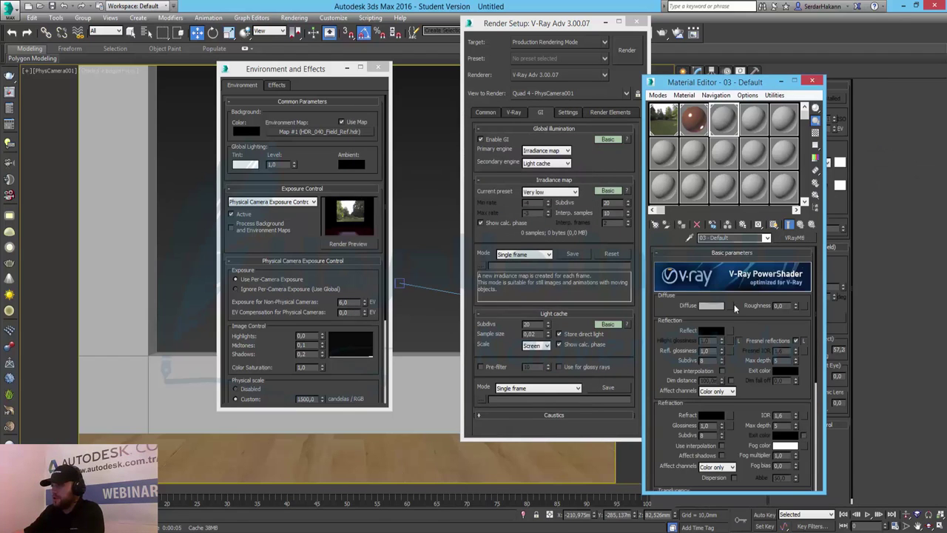
Browse the V-Ray maps for the diffuse slot, closing the list without choosing.
click(729, 306)
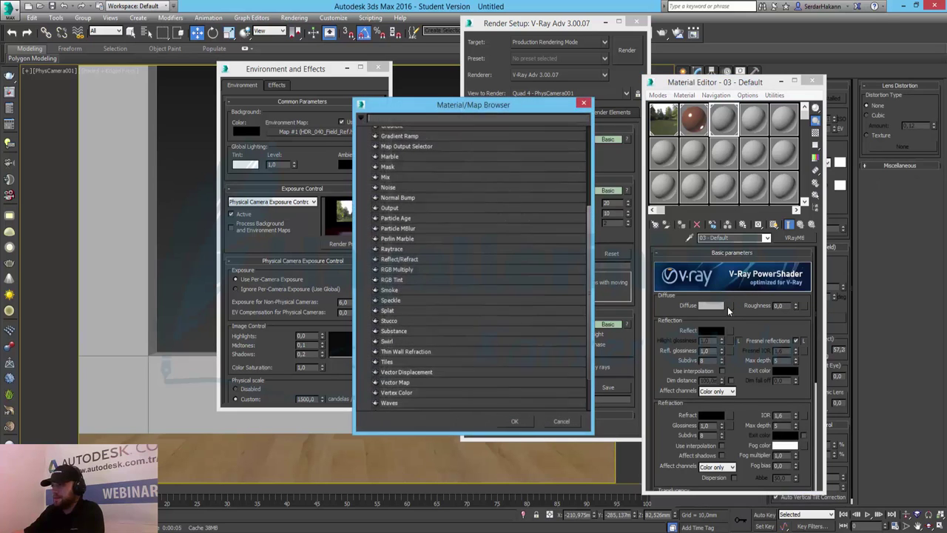
scroll(502, 285, down, 5)
click(460, 375)
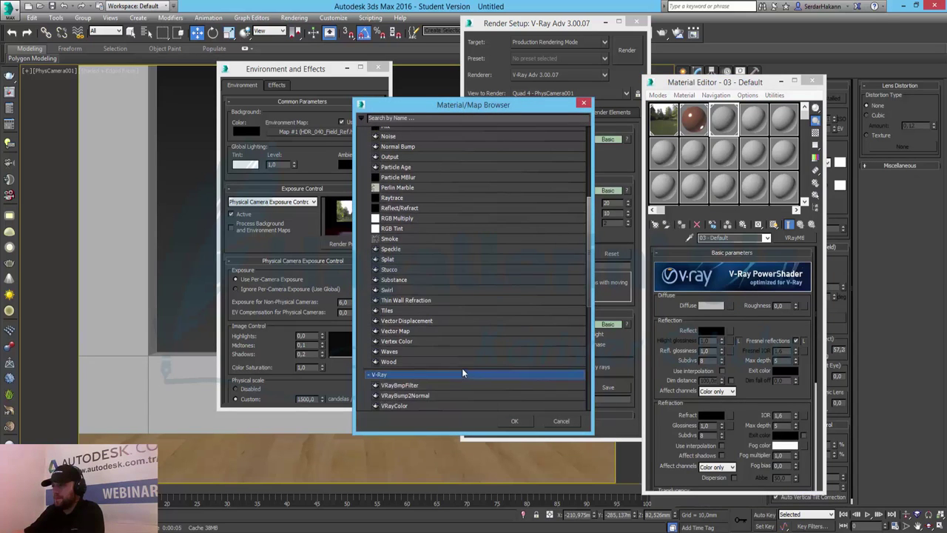
scroll(458, 297, down, 2)
scroll(462, 296, down, 4)
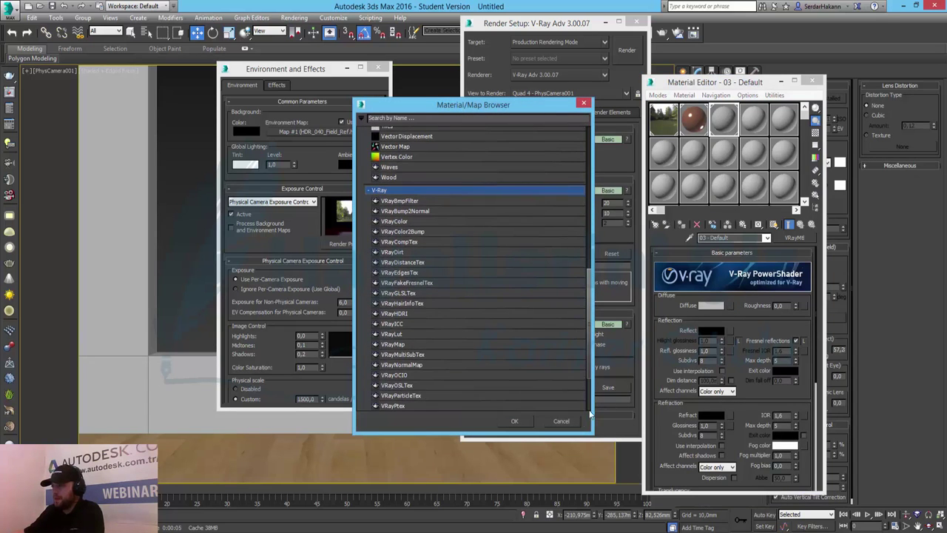
click(561, 421)
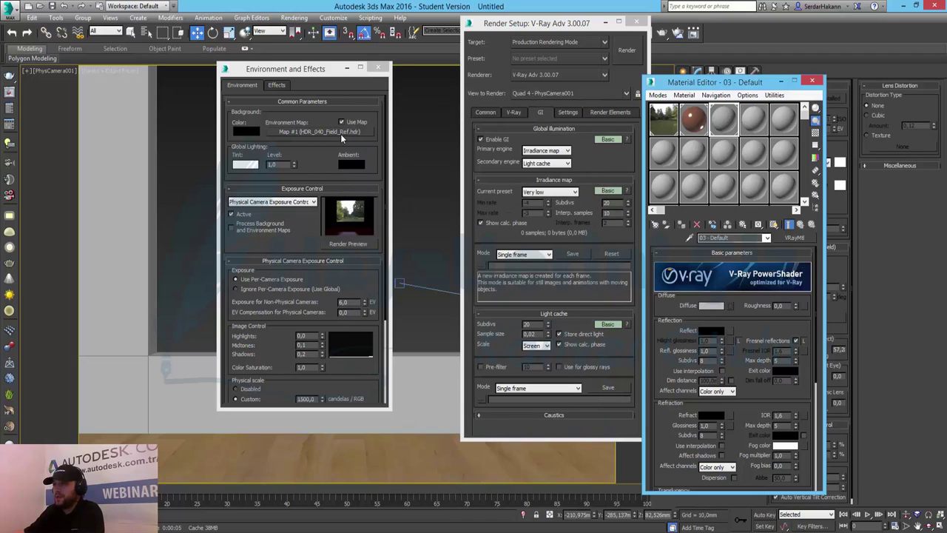
Set the environment map to a VRayHDRI map.
click(341, 134)
scroll(509, 267, down, 2)
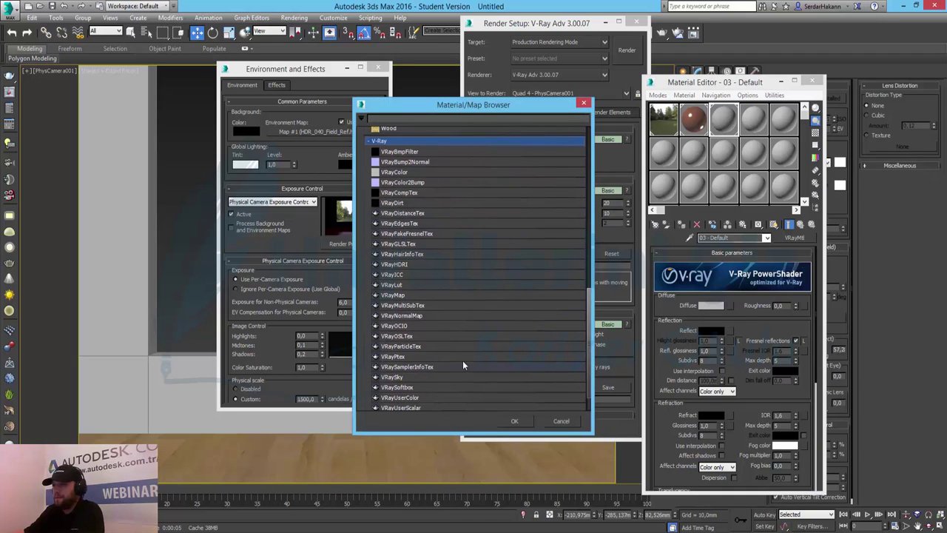
double_click(404, 265)
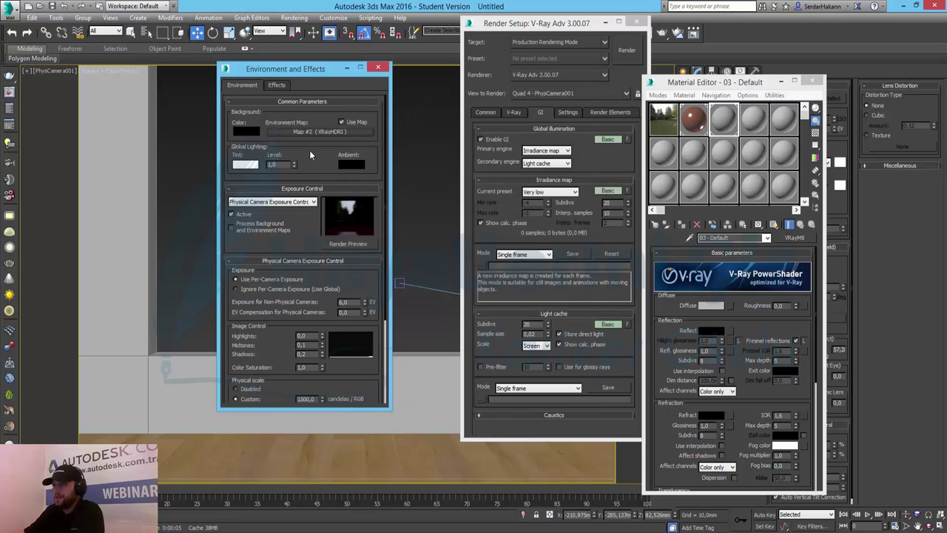
Instance the VRayHDRI environment map into a sample slot, load the HDR field image, use Spherical mapping.
drag(314, 131, 666, 120)
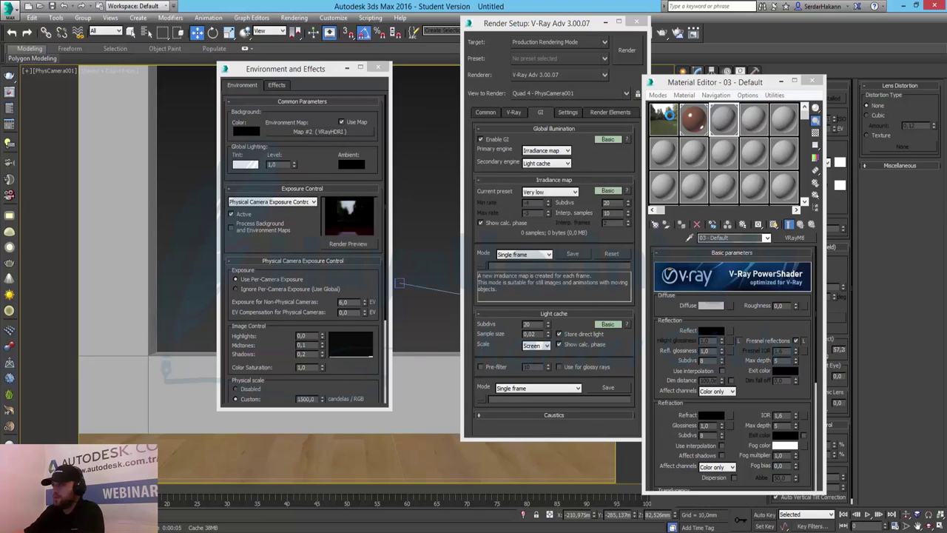
click(711, 317)
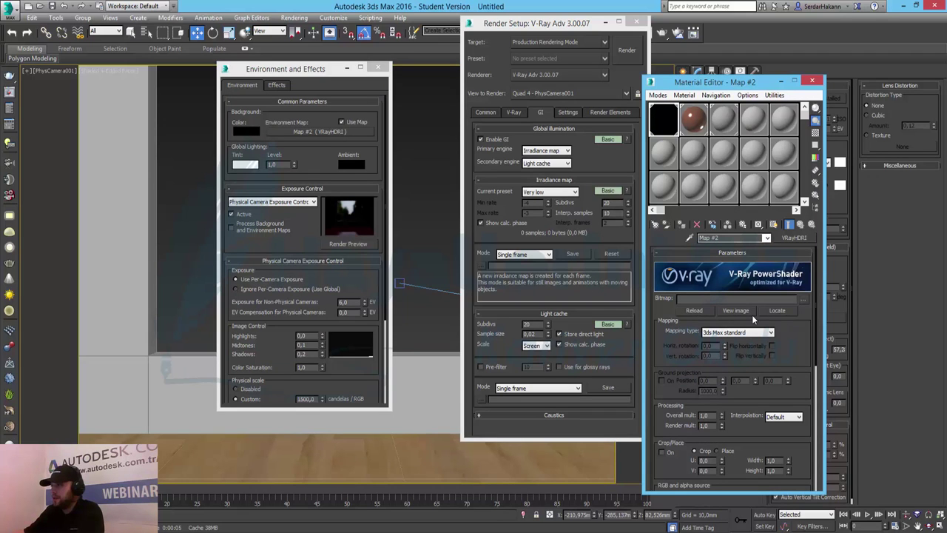
click(805, 300)
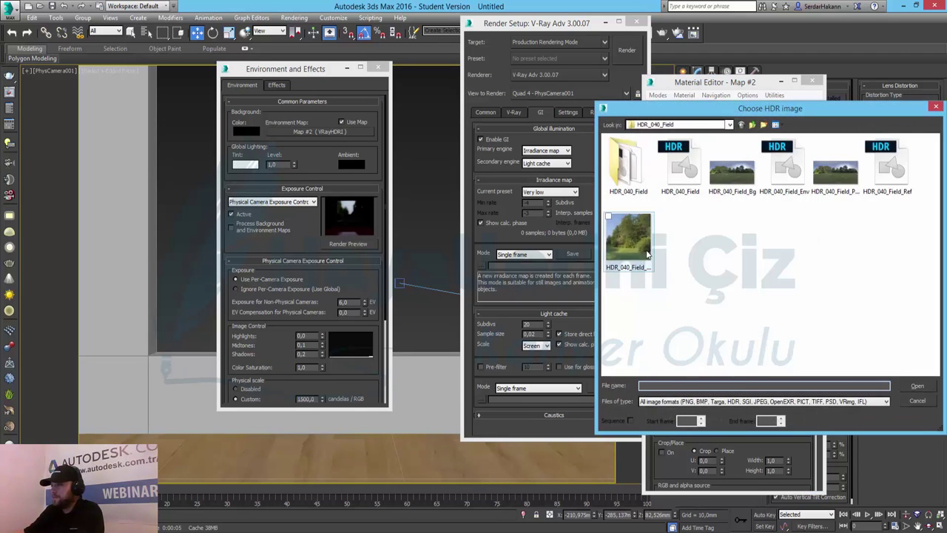
double_click(892, 170)
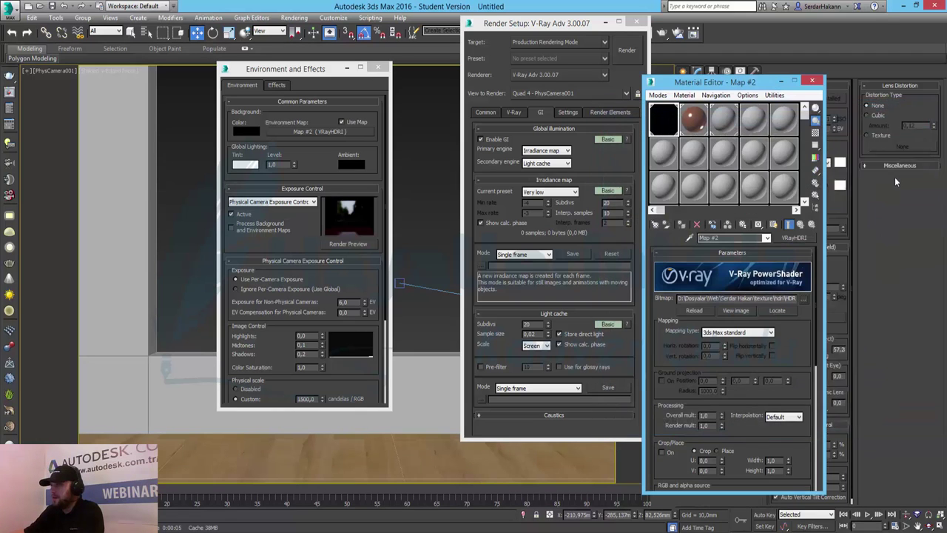
click(742, 335)
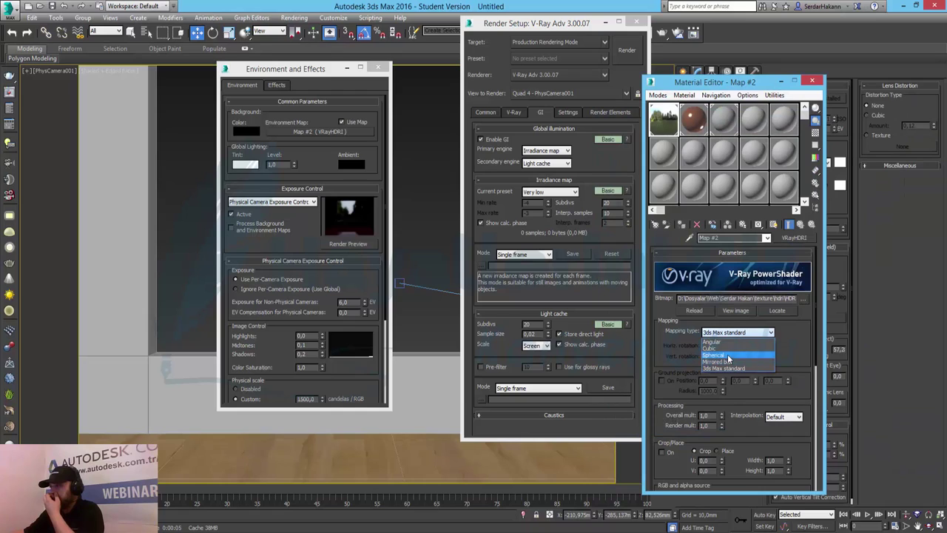
click(729, 356)
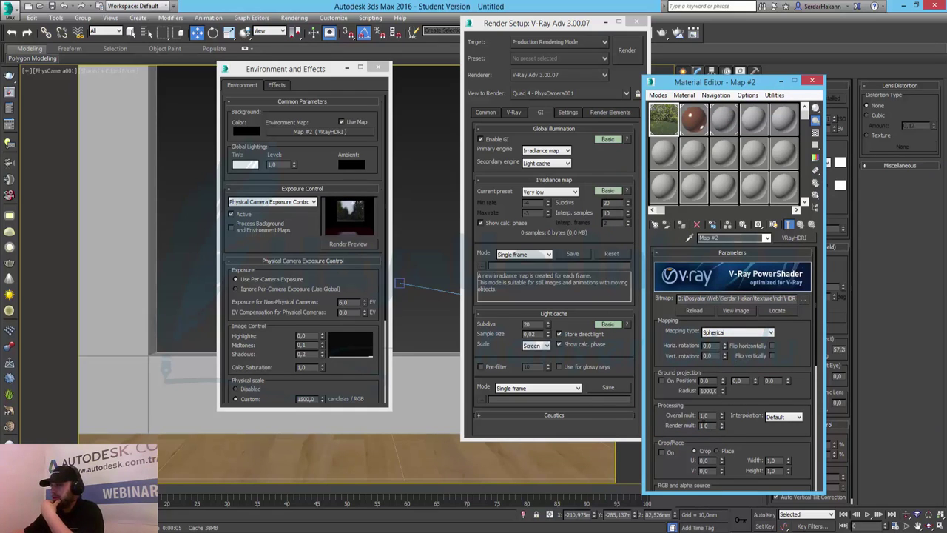
Preview the exposure, close Render Setup and V-Ray messages, then render the PhysCamera001 view.
click(351, 246)
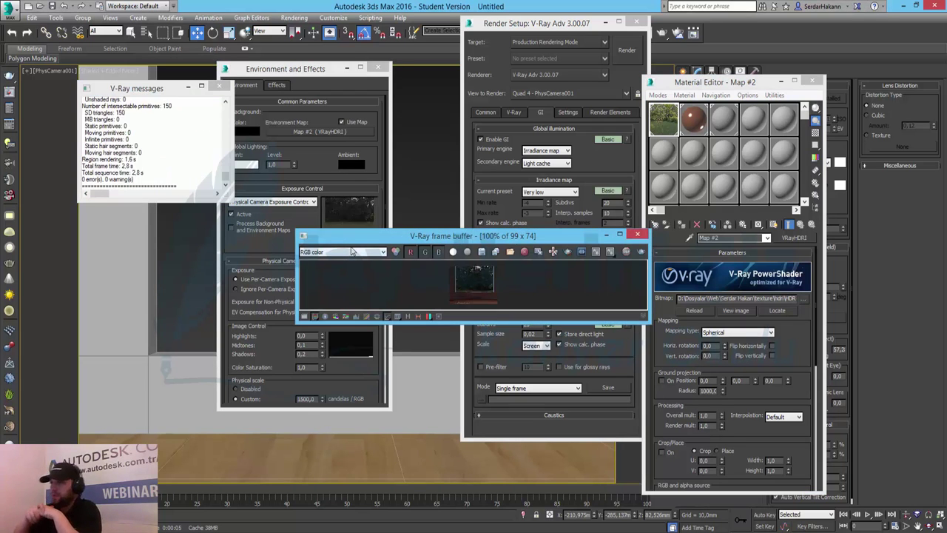
click(636, 23)
click(220, 89)
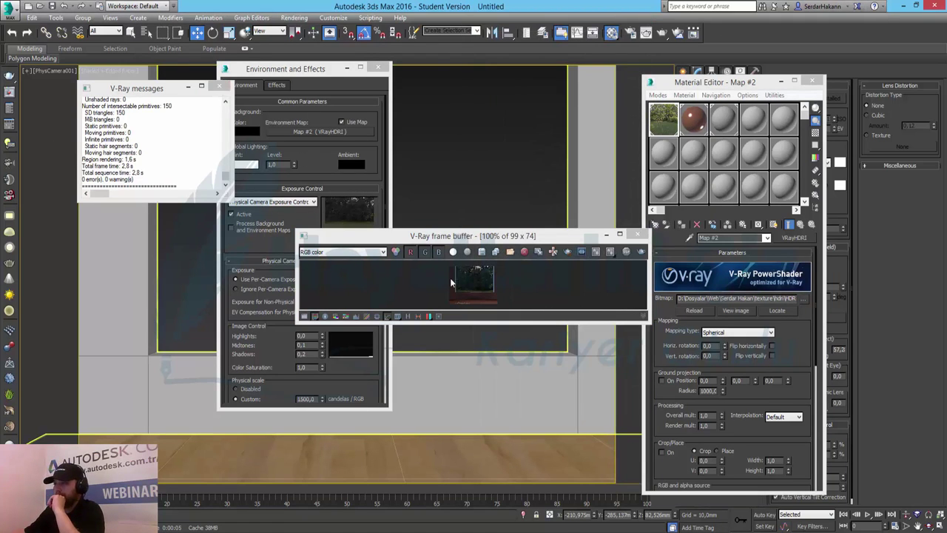
click(641, 251)
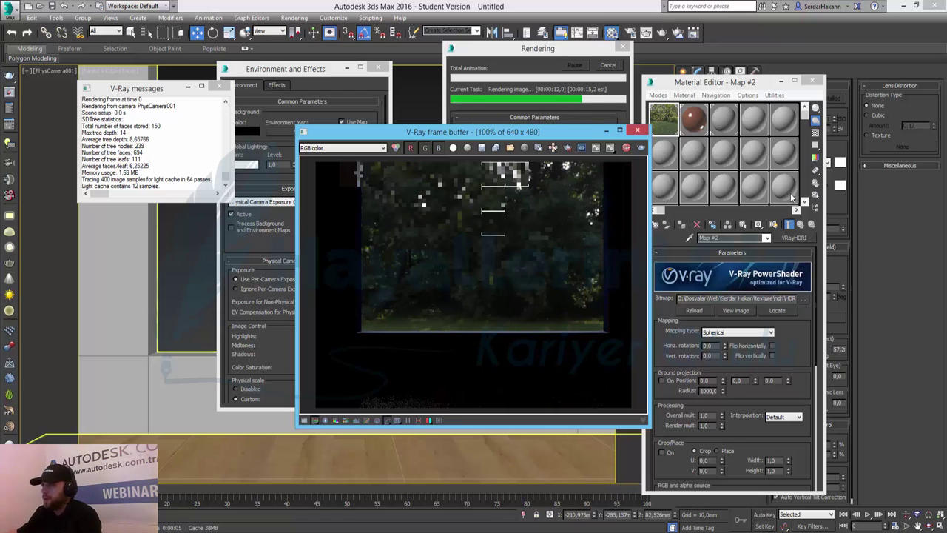
Show the 03 - Default material parameters, clear the selection, and bring the Material Editor forward.
click(713, 128)
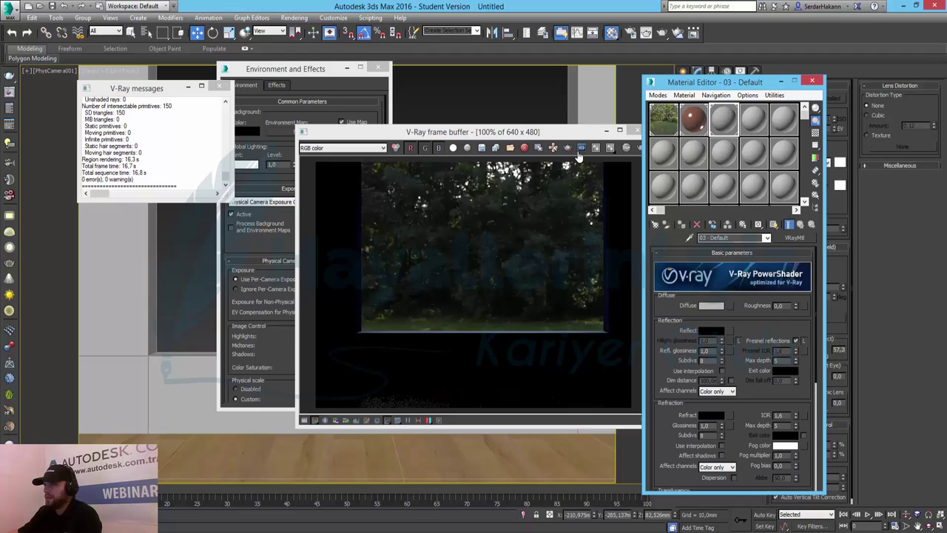
click(600, 111)
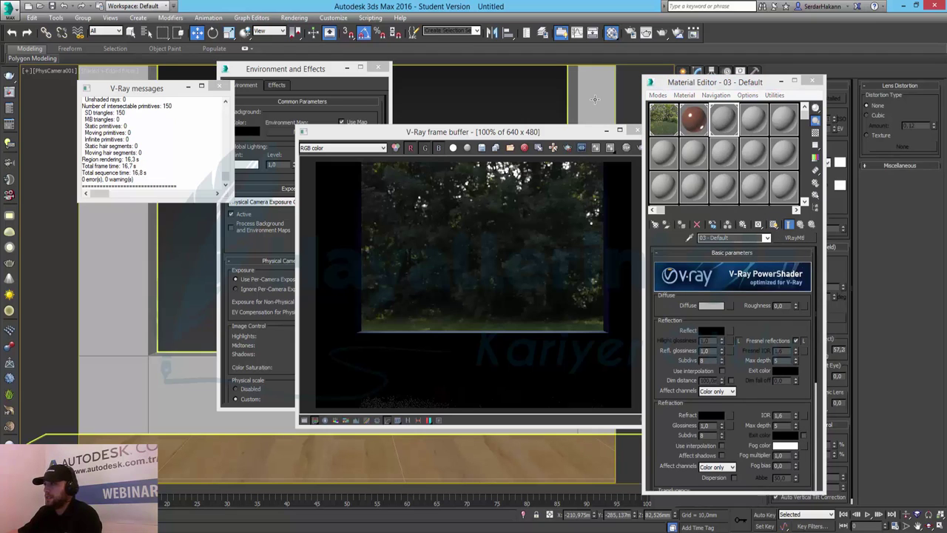
click(686, 230)
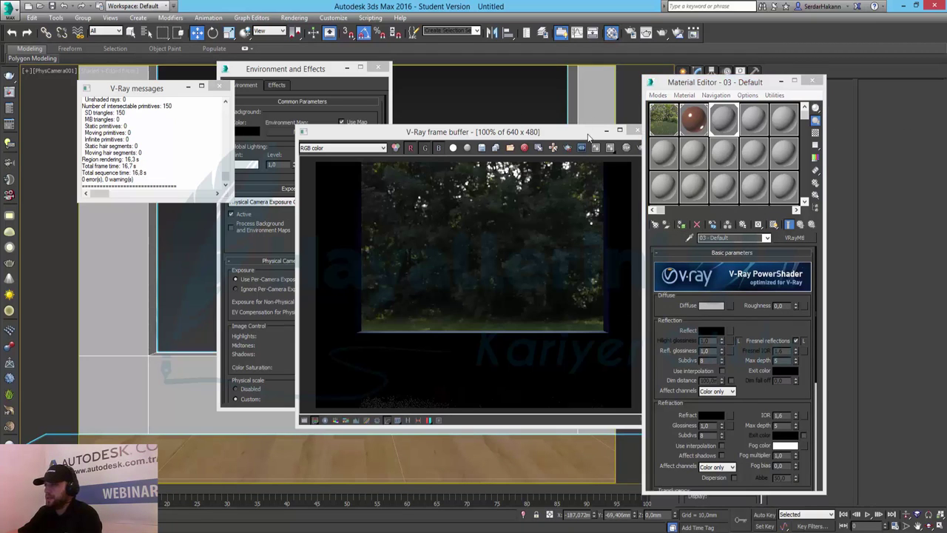
Move the render window aside, close the Material Editor, and select PhysCamera001.
drag(594, 133, 494, 129)
click(794, 81)
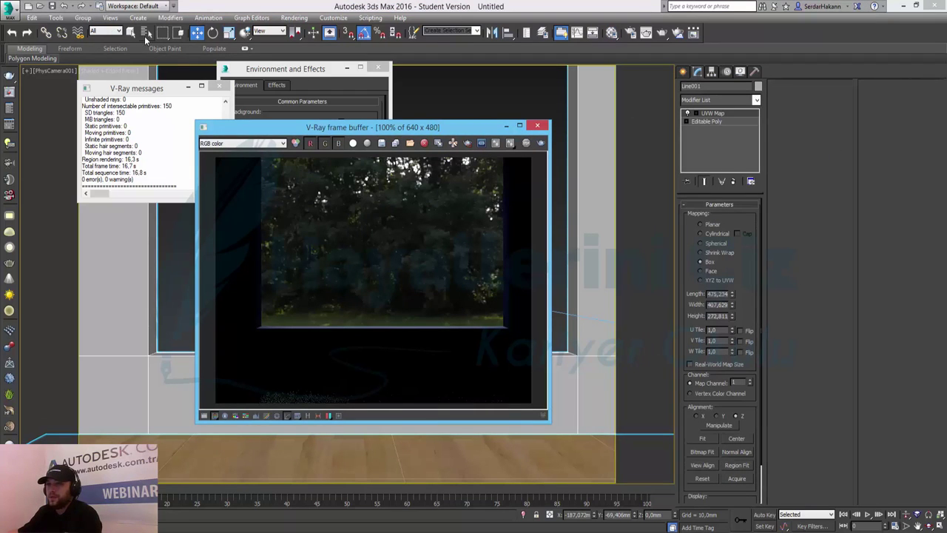
click(145, 34)
click(50, 99)
double_click(63, 98)
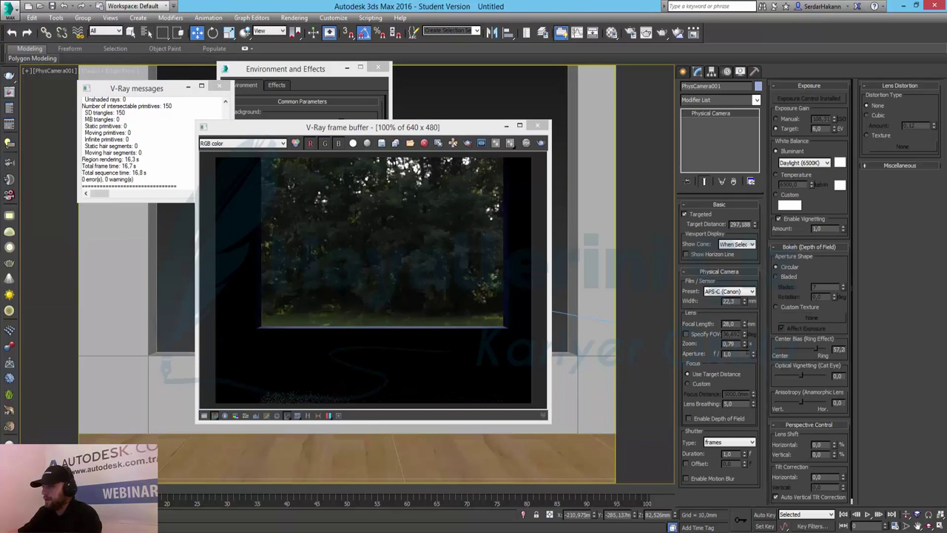
Zoom the physical camera out slightly and start a new render of its view.
click(745, 346)
click(745, 347)
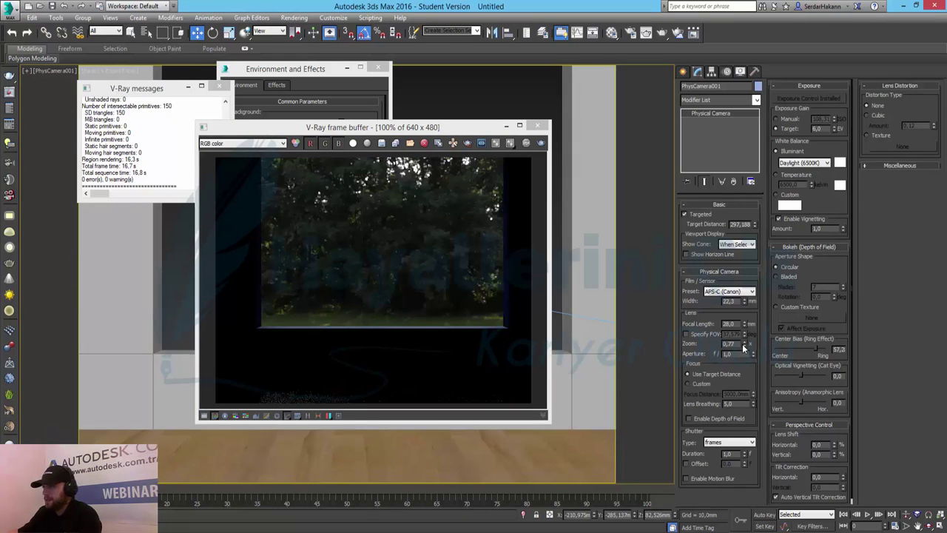
click(744, 348)
click(744, 348)
click(744, 348)
click(745, 347)
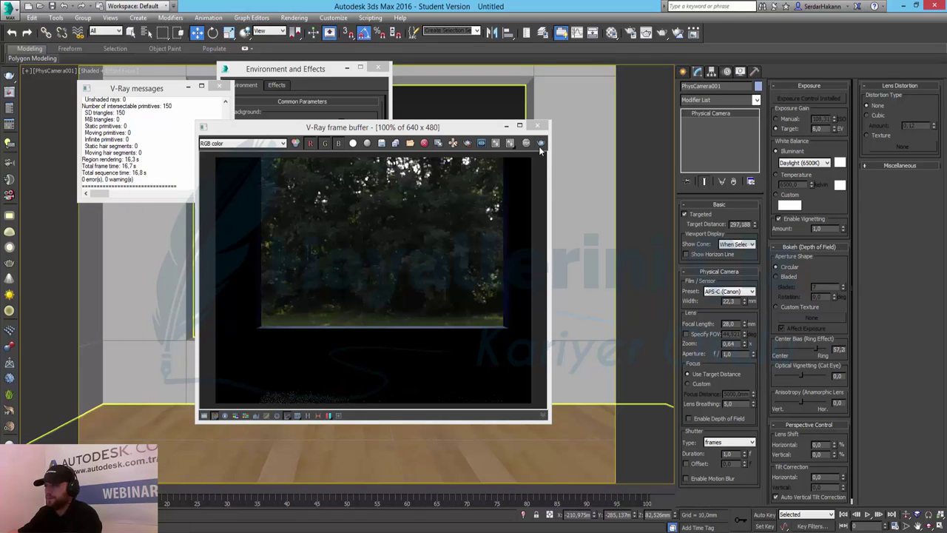
click(539, 146)
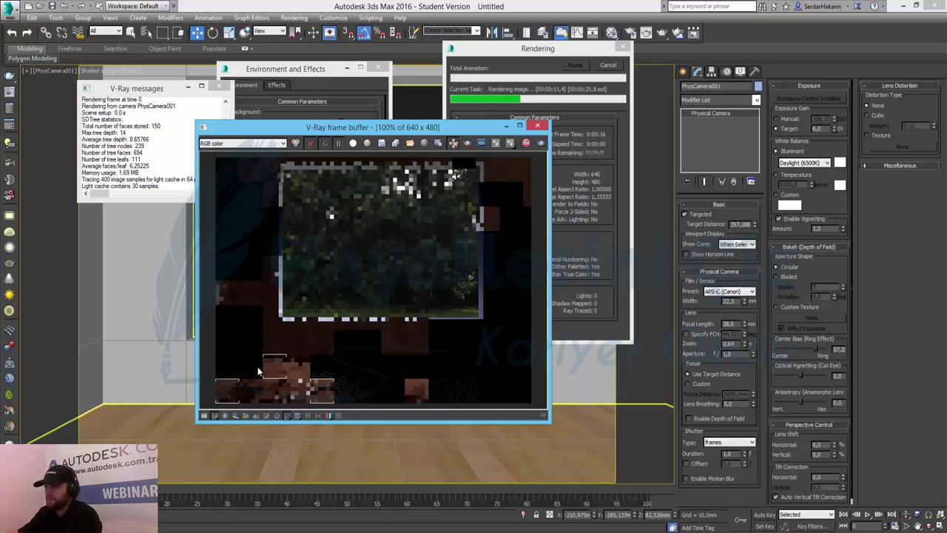
Cancel the running render and keep Physical Camera Exposure Control as the exposure type.
click(602, 69)
click(607, 66)
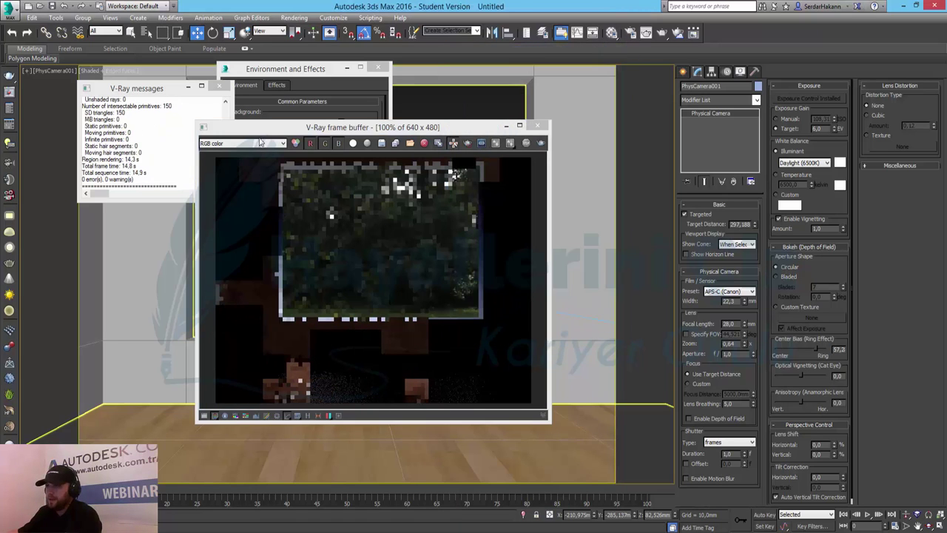
click(305, 74)
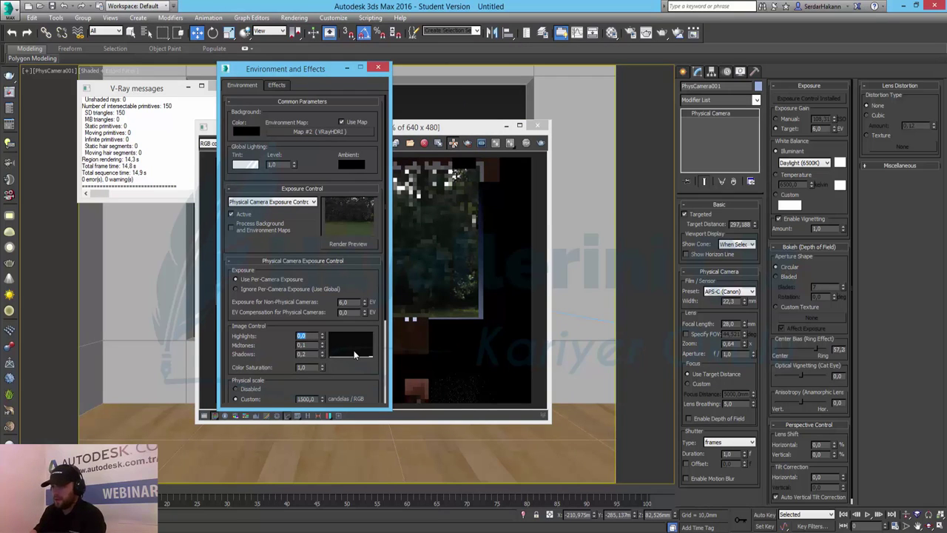
click(267, 205)
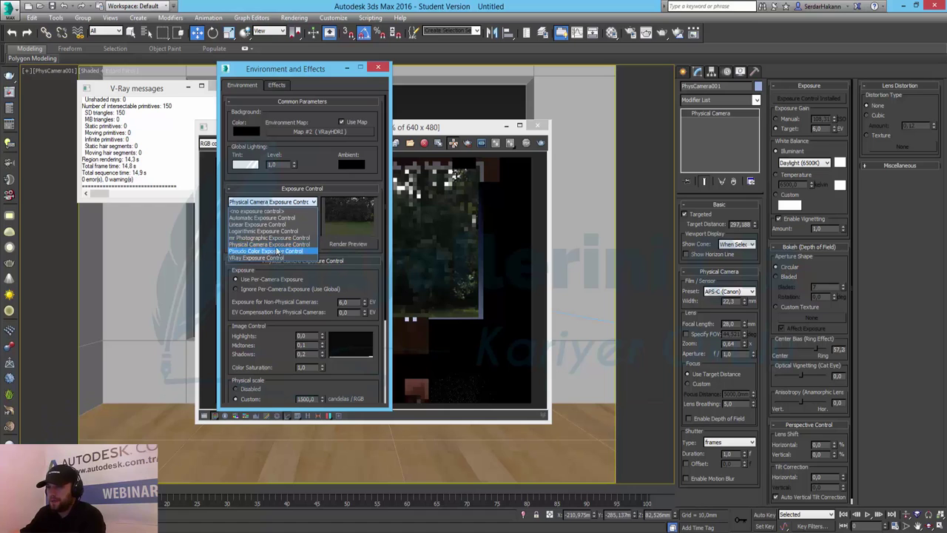
click(279, 247)
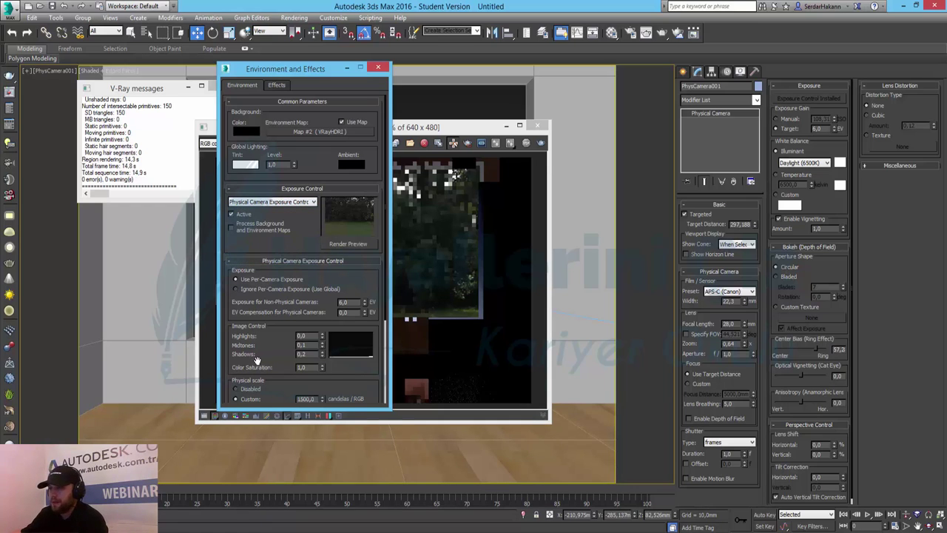
Set exposure for non-physical cameras to 4 EV and render an exposure preview.
double_click(343, 301)
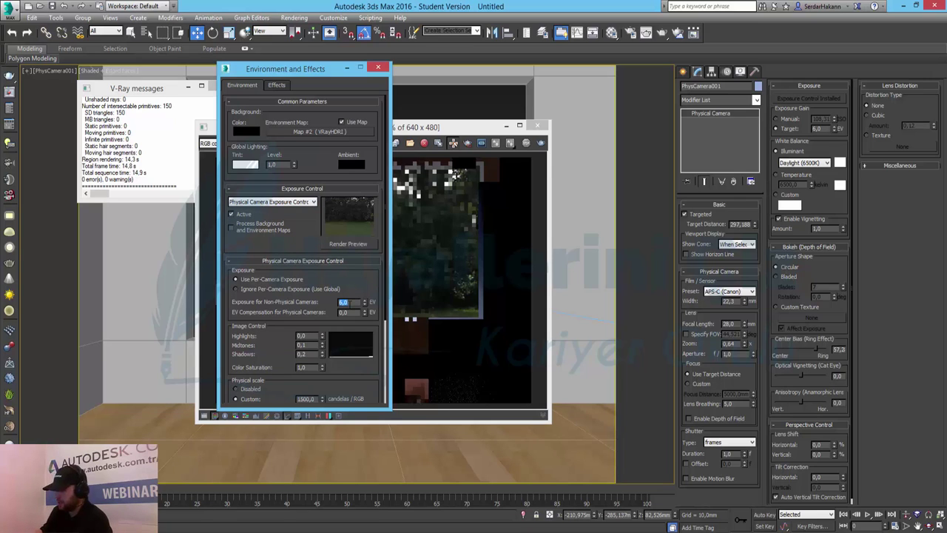
text(4)
key(Return)
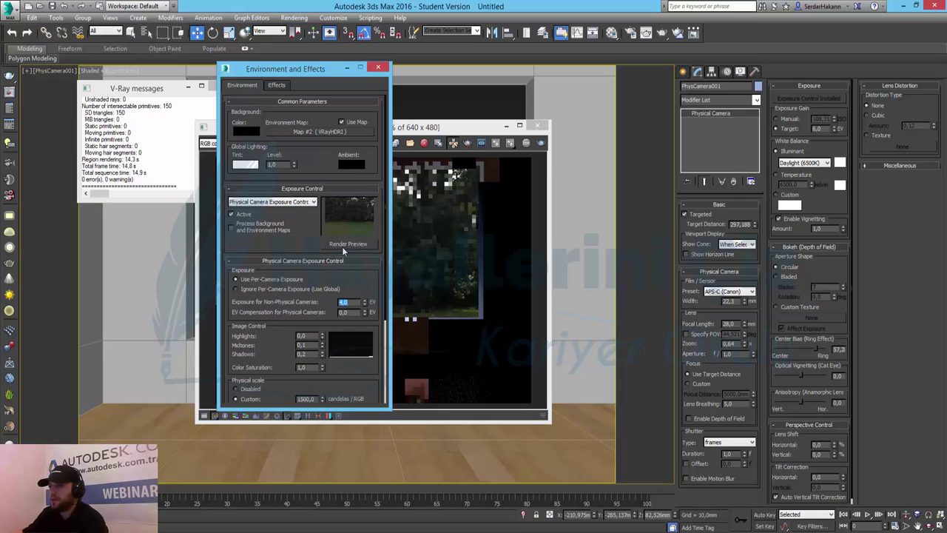
click(342, 245)
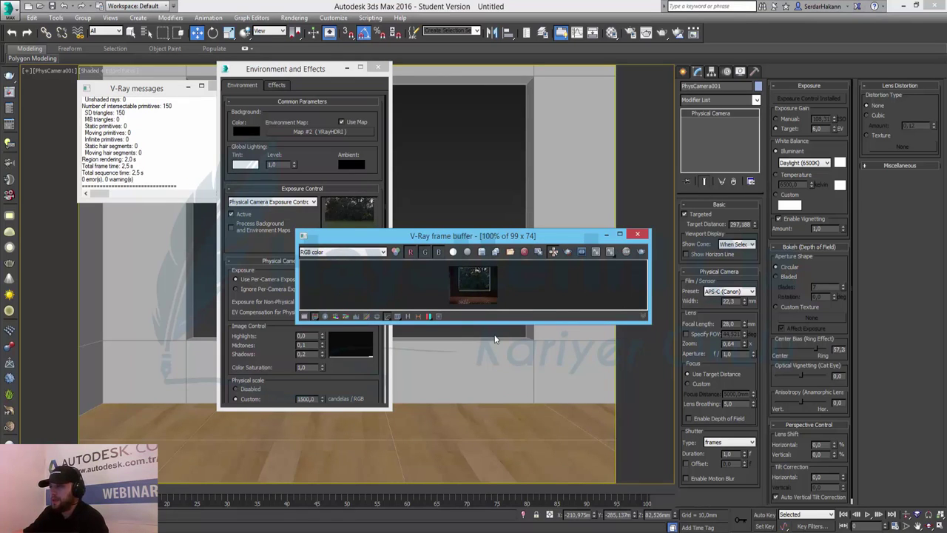
Render the full 640×480 PhysCamera001 image, moving the frame buffer aside while it renders.
click(663, 35)
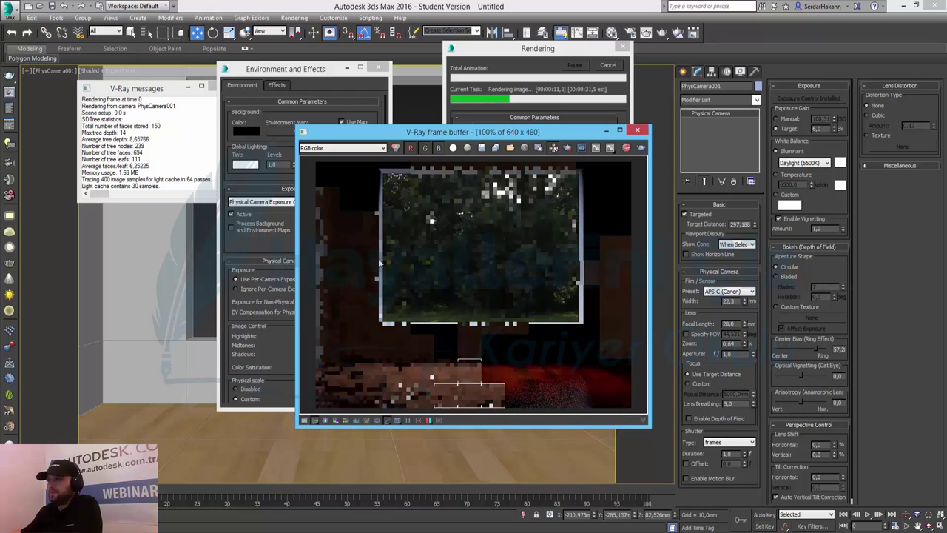
mouse_move(397, 138)
mouse_down()
mouse_move(483, 113)
mouse_move(545, 176)
mouse_up()
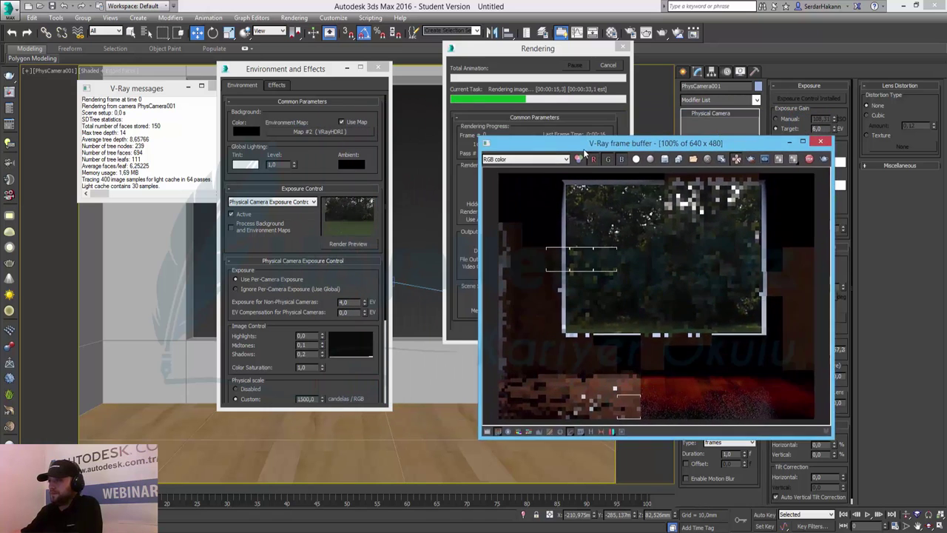
drag(474, 173, 287, 121)
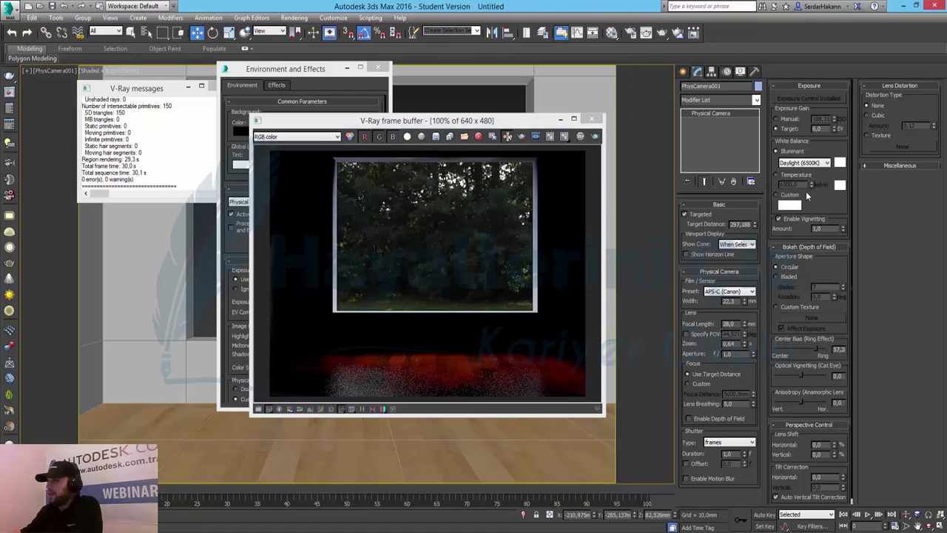
click(806, 166)
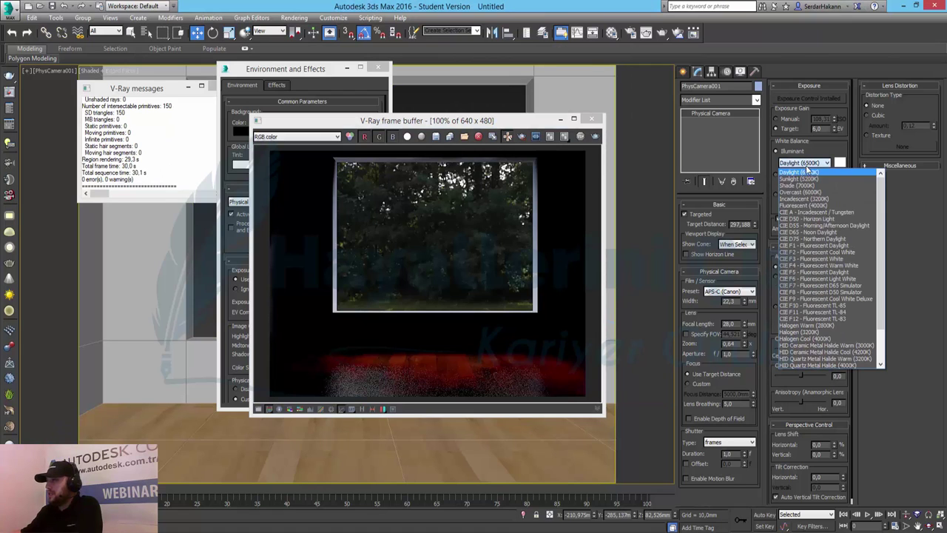
Set white balance to Sunlight (5200K), region-render the lower floor, and cancel it partway.
click(806, 180)
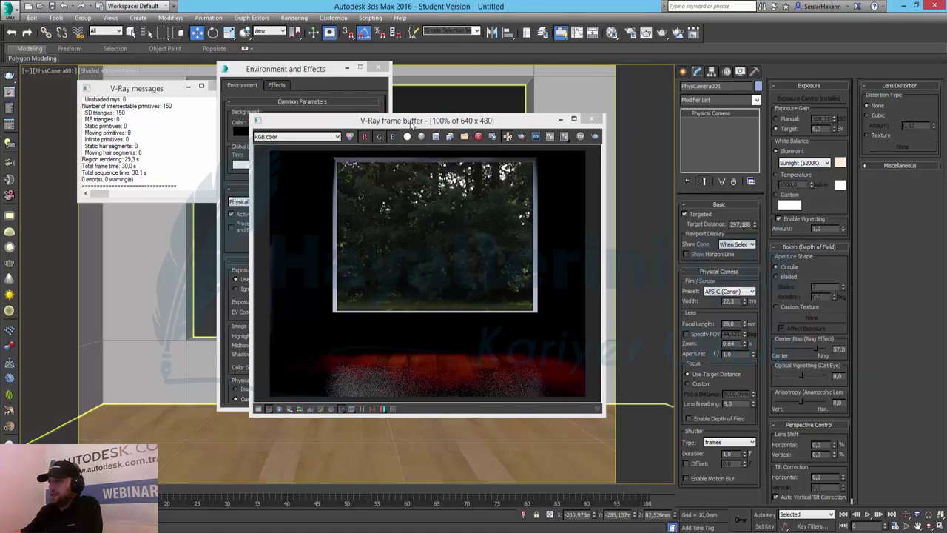
click(523, 142)
drag(323, 299, 559, 383)
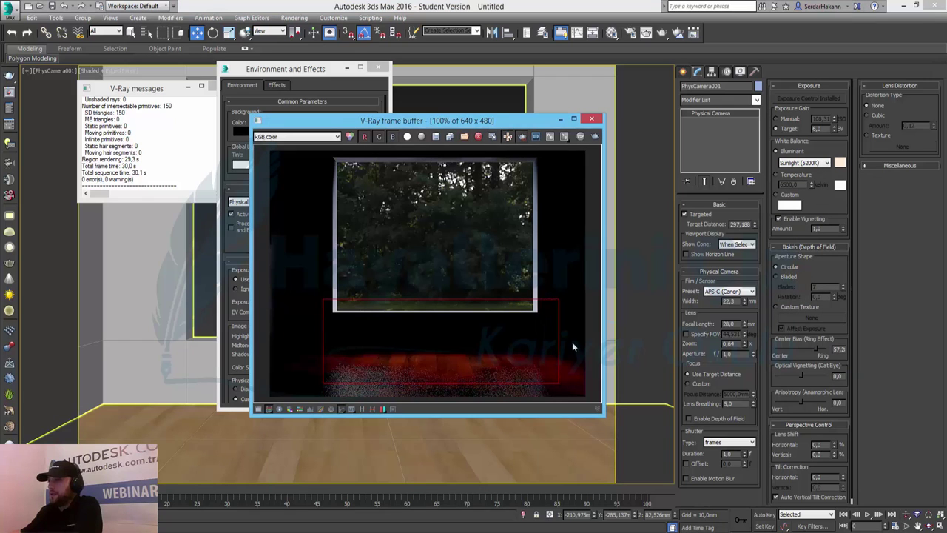
click(595, 138)
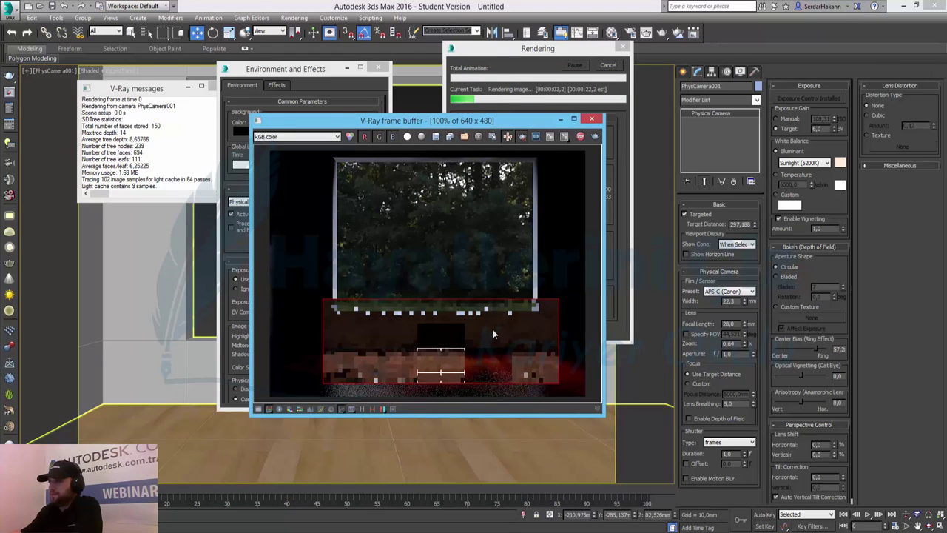
click(610, 66)
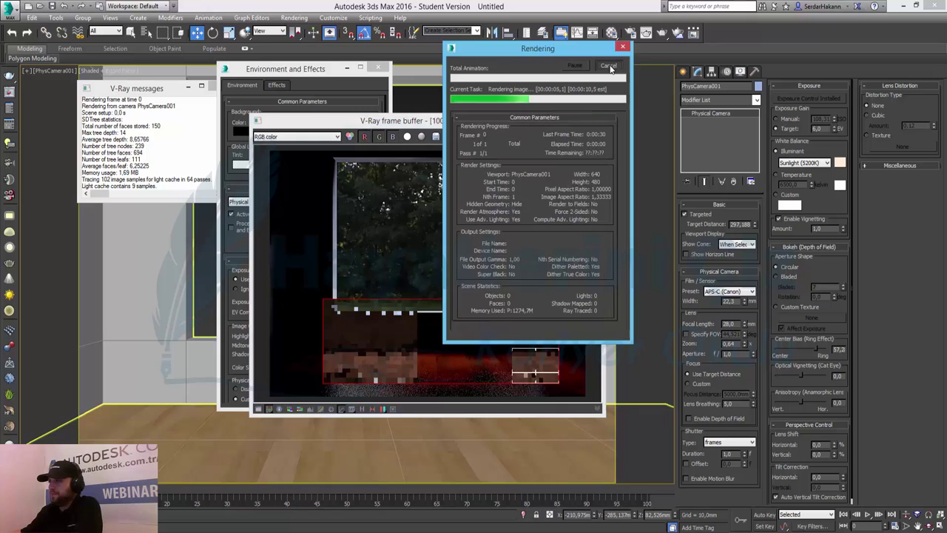
click(610, 67)
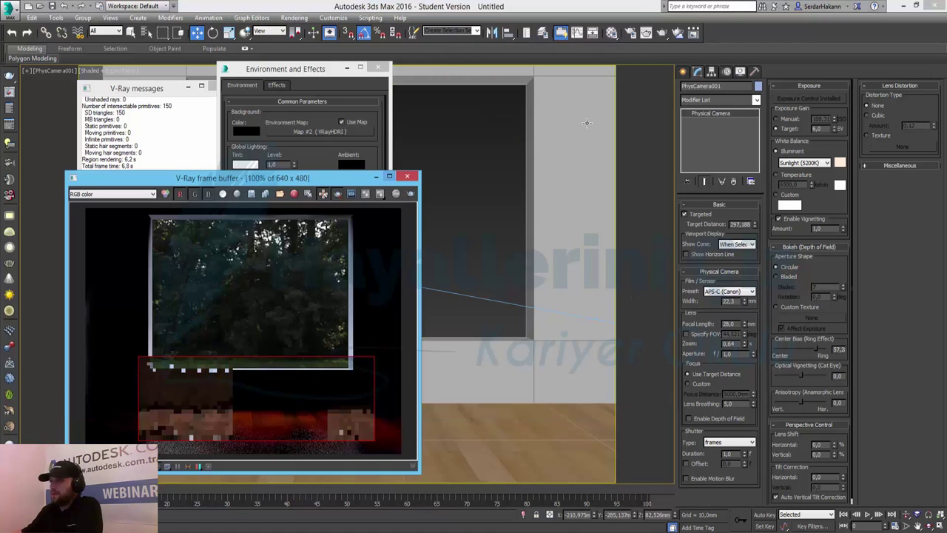
Select Line001, open the Material Editor, and re-render a small region beside the window.
click(459, 222)
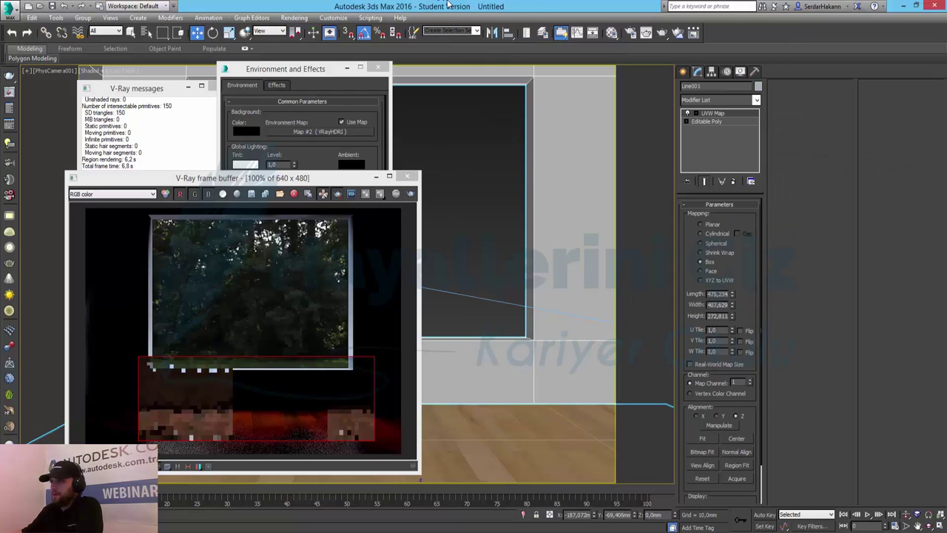
key(m)
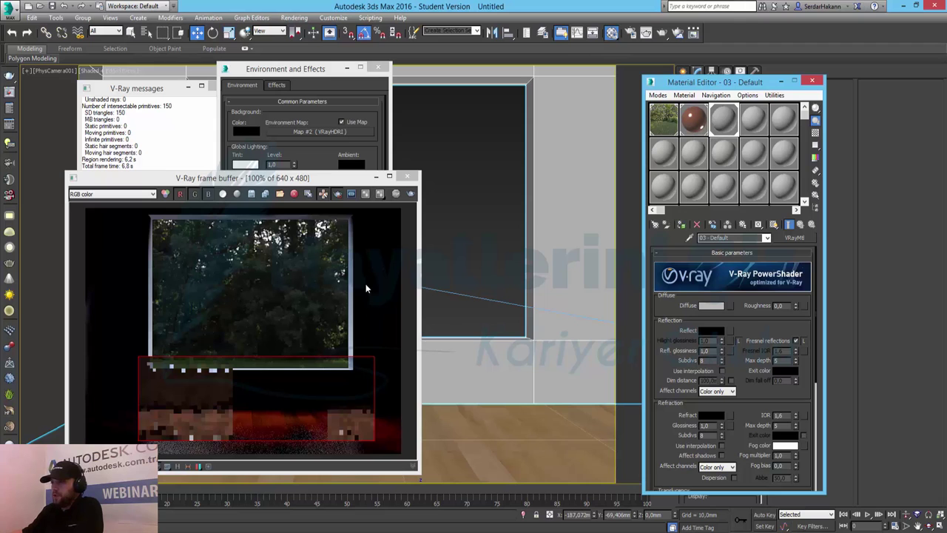
drag(386, 302, 365, 271)
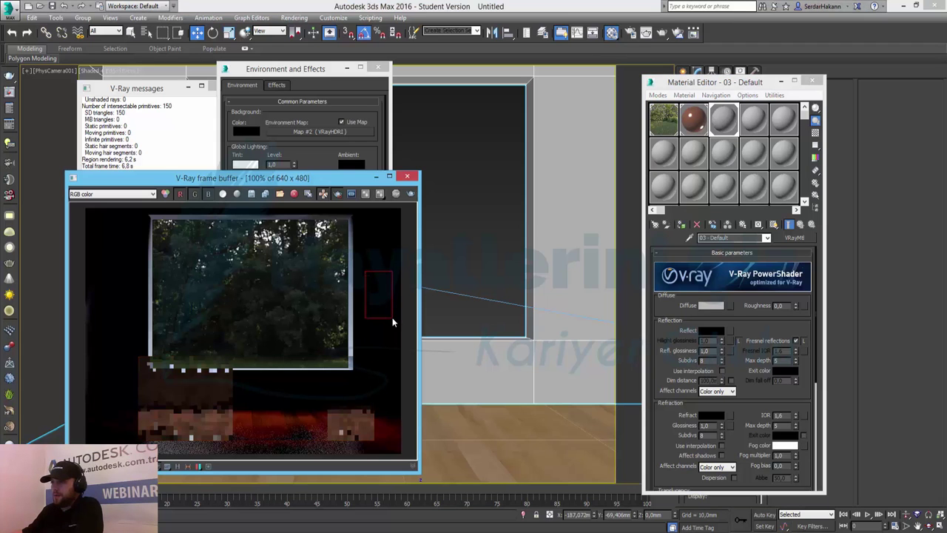
click(410, 195)
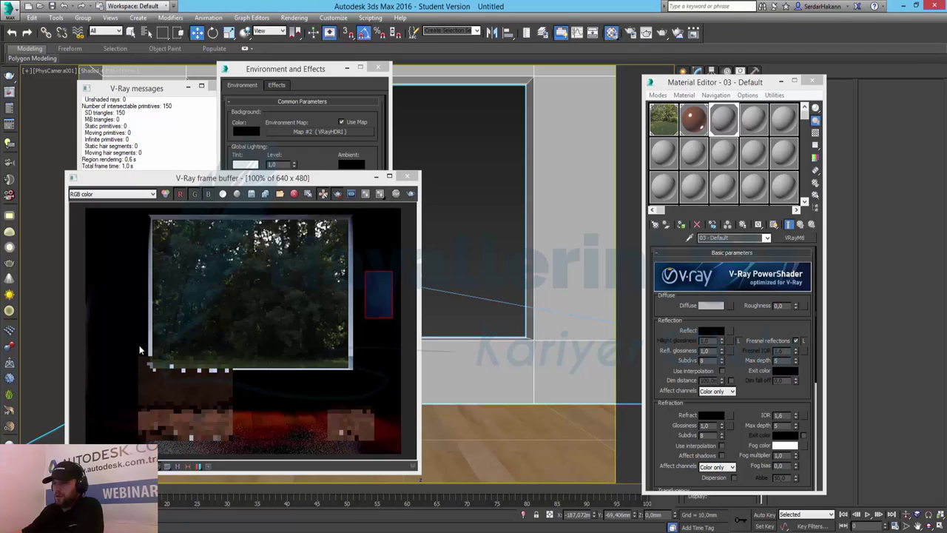
Region-render a large area over the floor and close the V-Ray message log.
drag(139, 346, 291, 400)
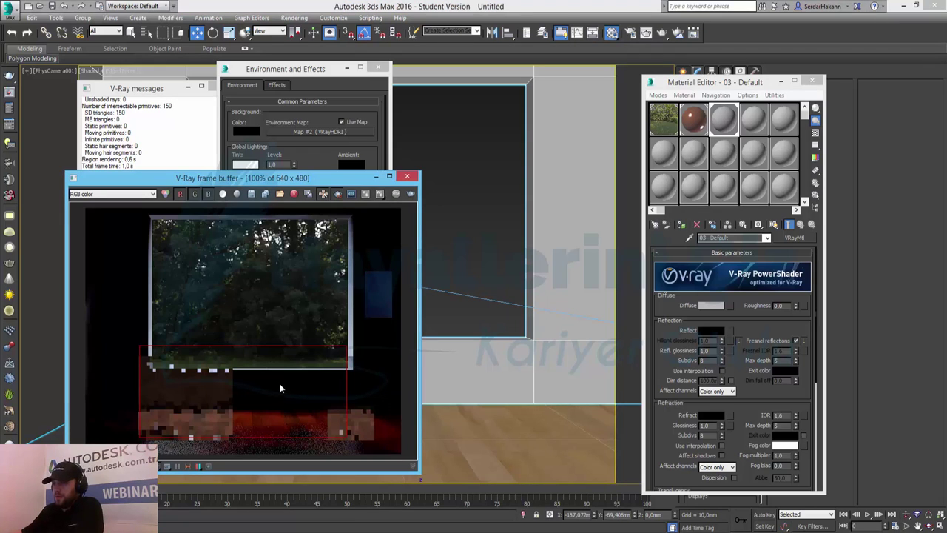
drag(120, 337, 372, 438)
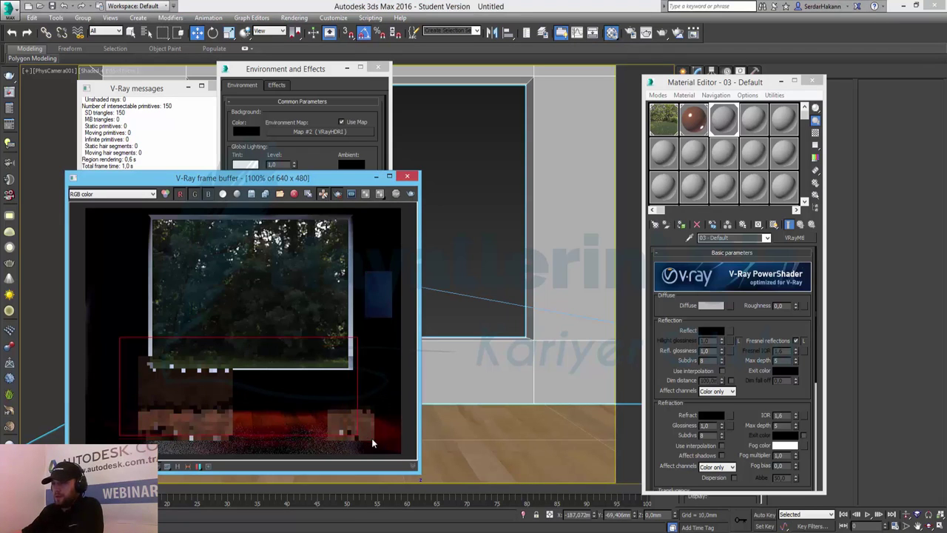
click(410, 193)
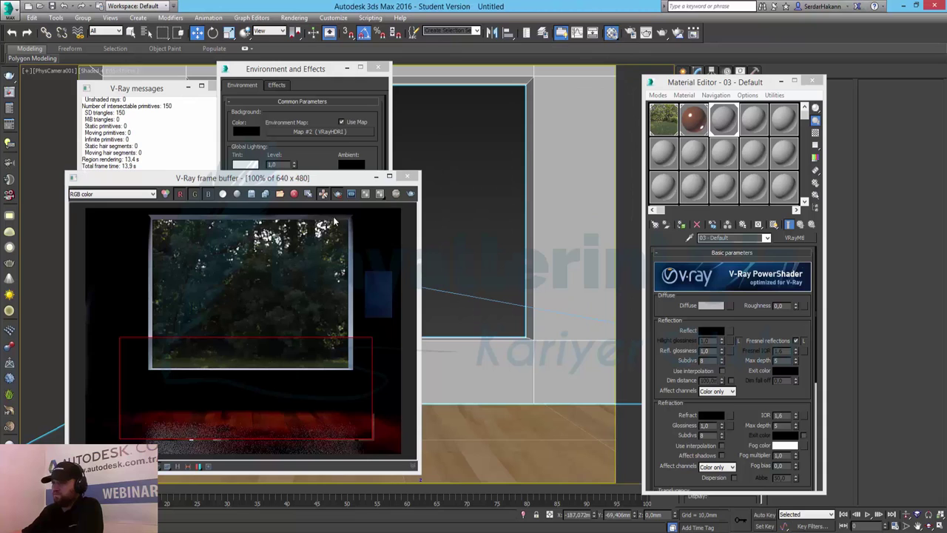
click(144, 95)
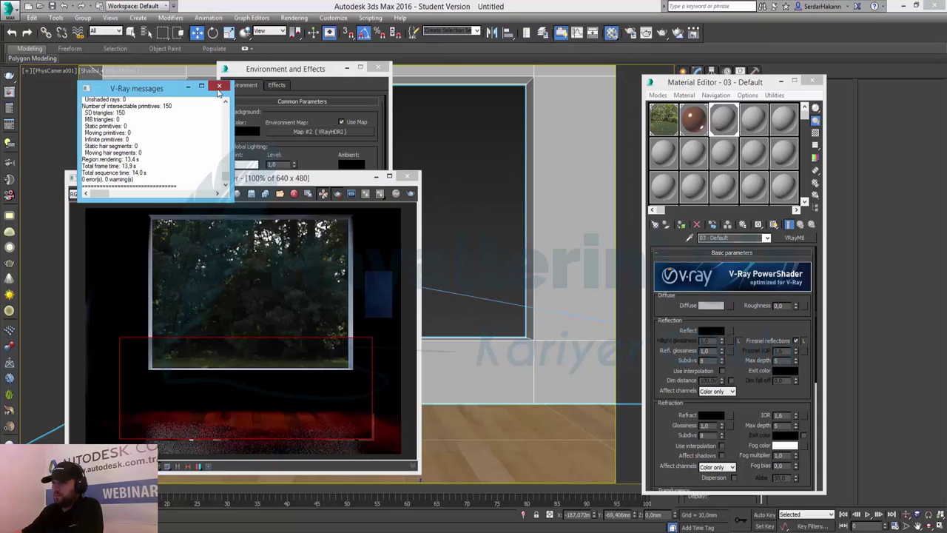
click(219, 87)
Set exposure Highlights to 1,0 and render the camera view.
click(376, 178)
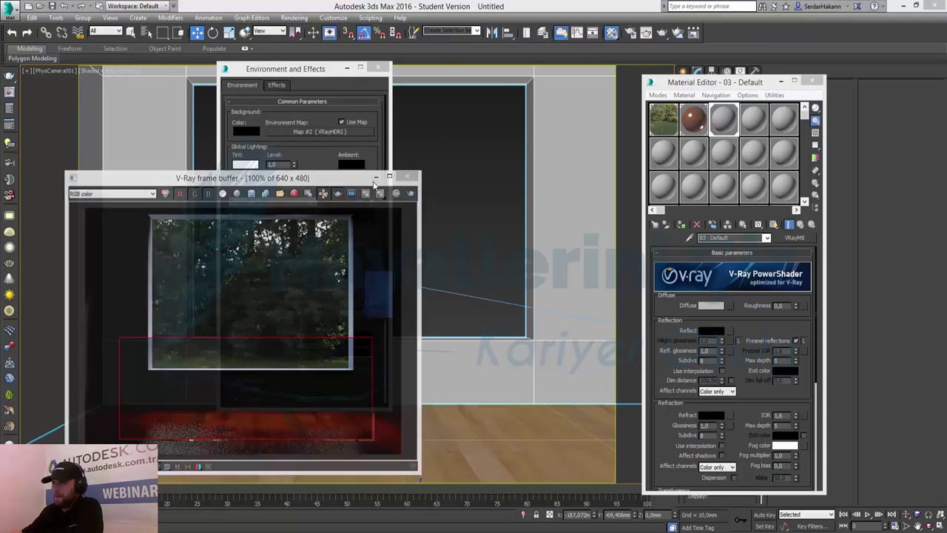
double_click(301, 336)
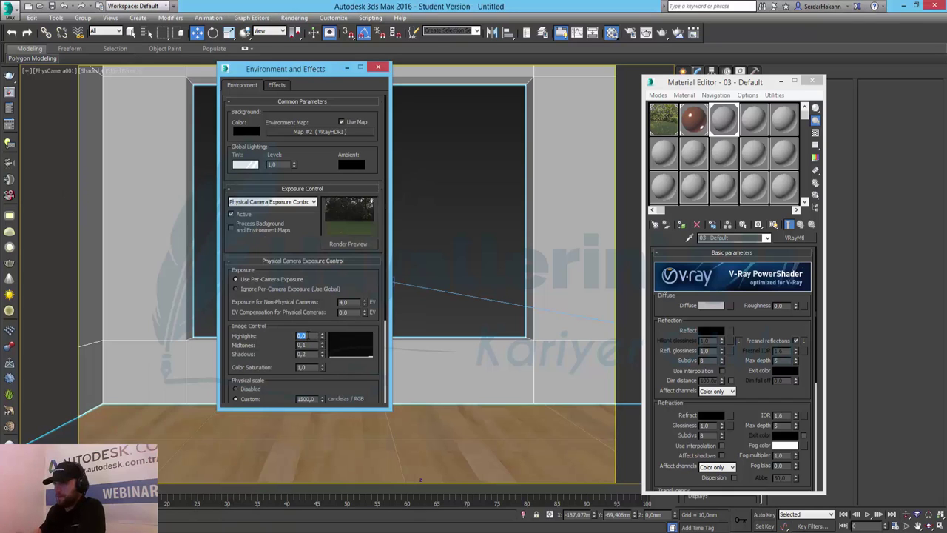
text(1)
key(Return)
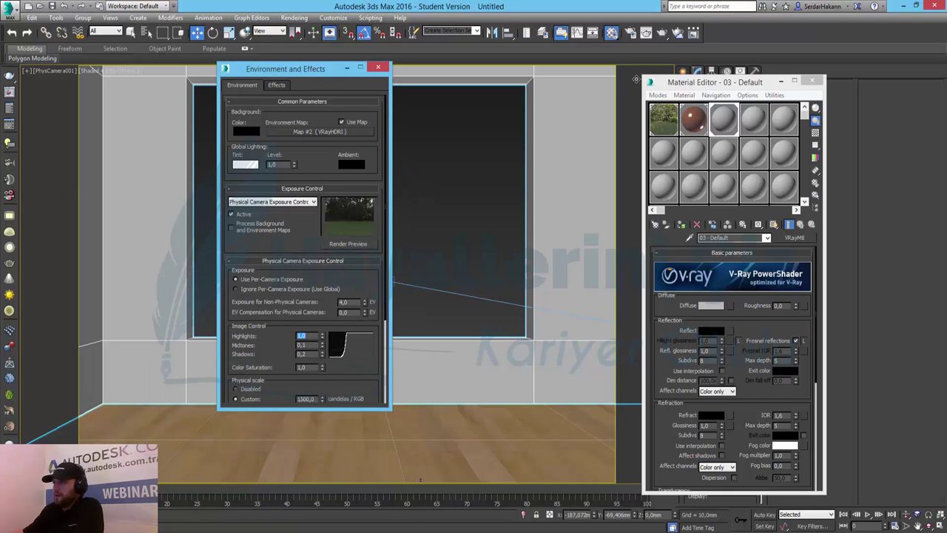
click(662, 34)
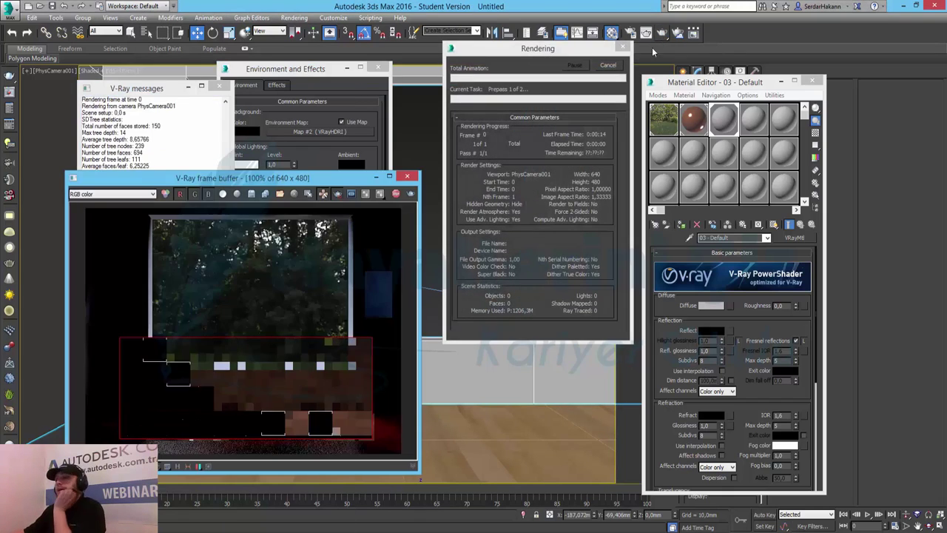
Try Midtones 4,0, refresh the exposure preview, and start a full render.
drag(244, 178, 595, 125)
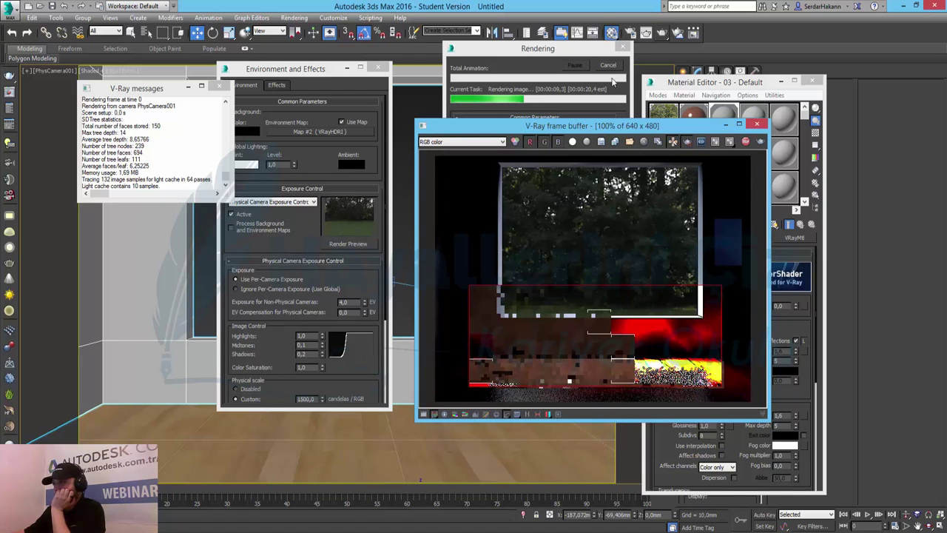
double_click(302, 345)
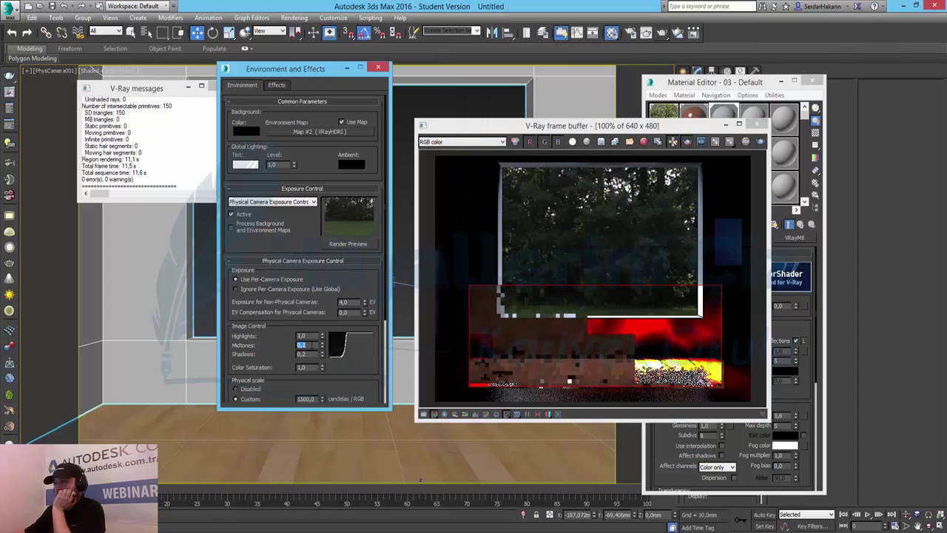
text(4)
key(Return)
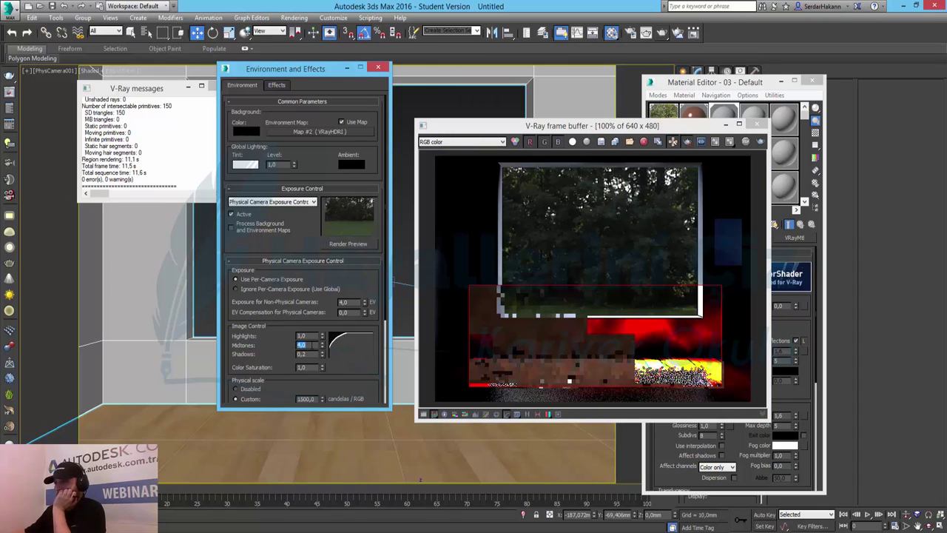
click(348, 244)
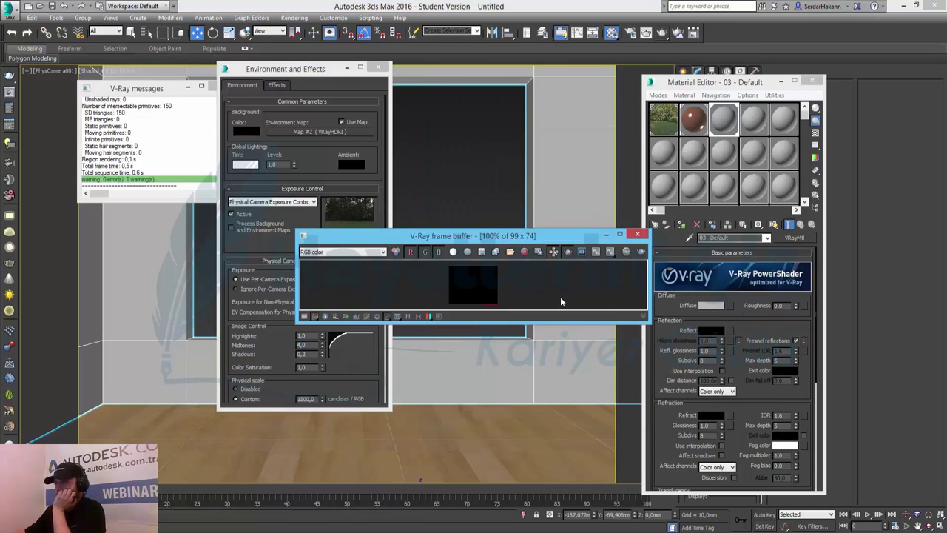
drag(547, 239, 655, 204)
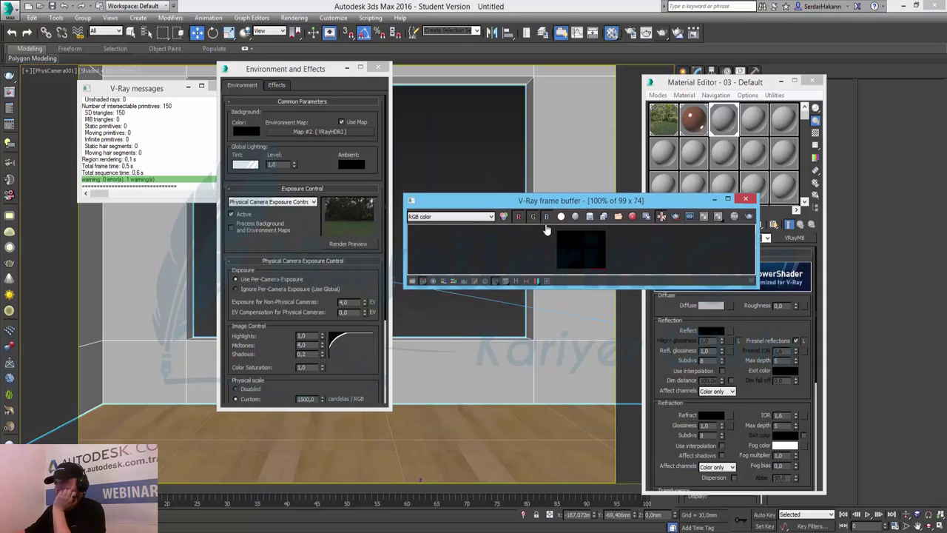
click(356, 245)
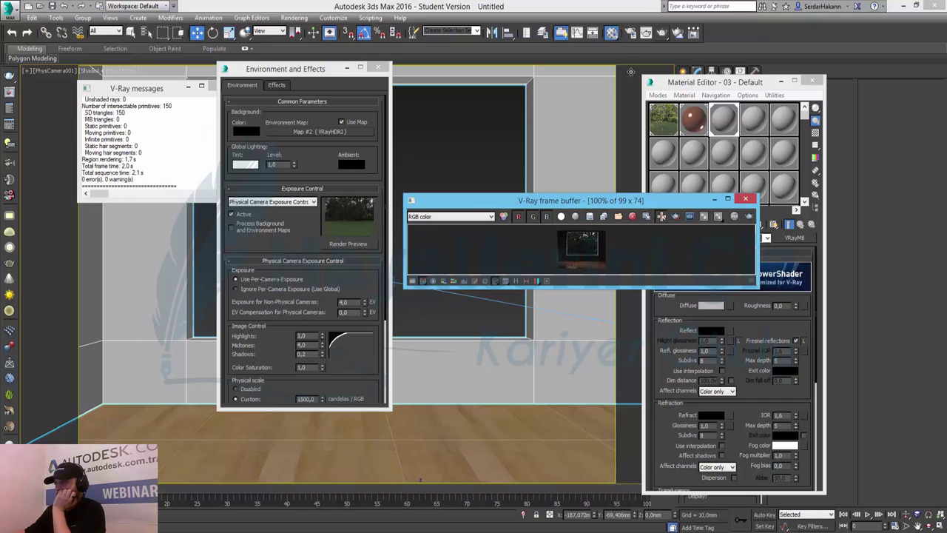
click(630, 32)
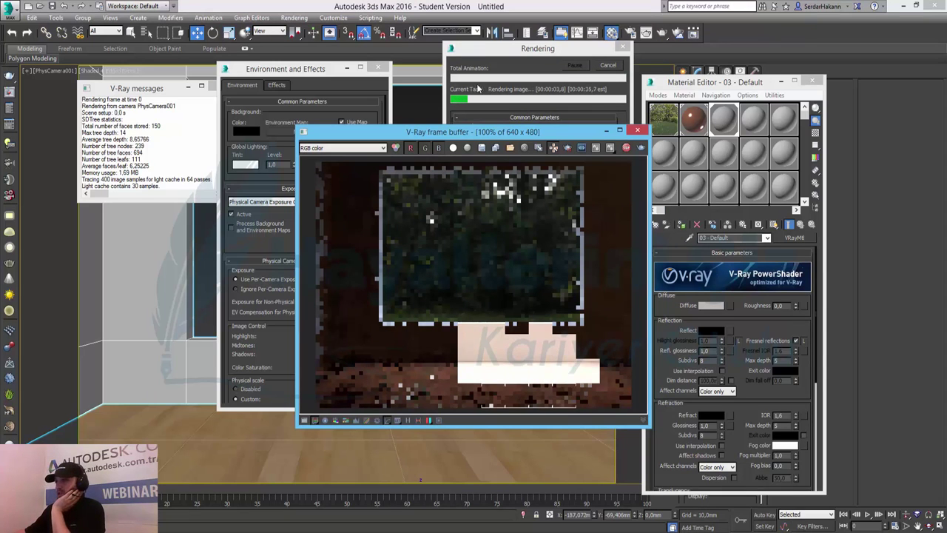
Cancel that render, reset Midtones to 1,0, and render again.
drag(470, 133, 596, 115)
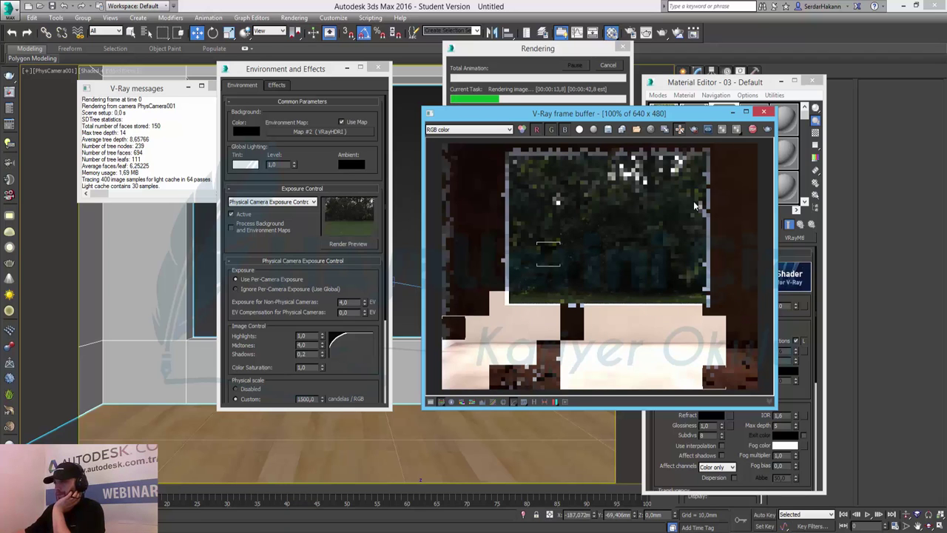
key(Escape)
double_click(301, 344)
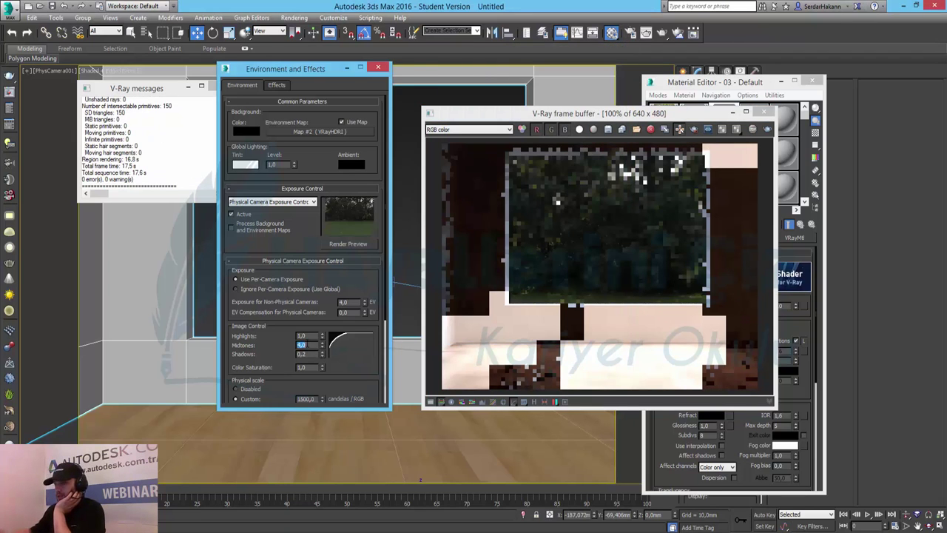
text(1)
key(Return)
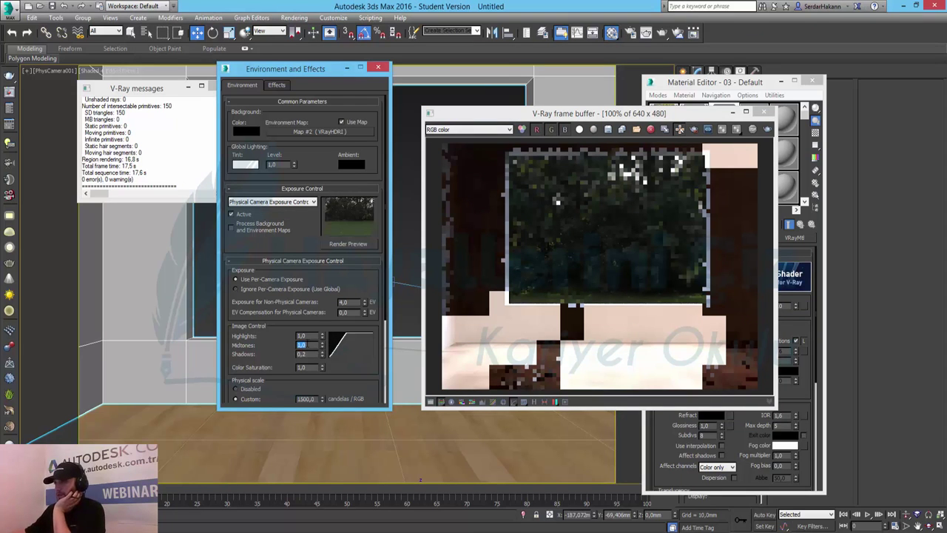
click(768, 130)
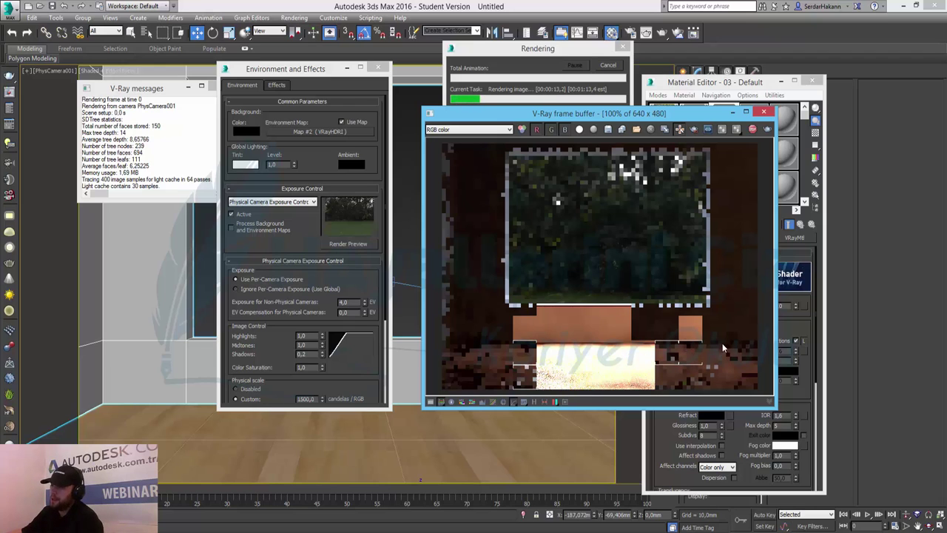
Close the Material Editor and move the render window aside.
click(609, 65)
click(813, 84)
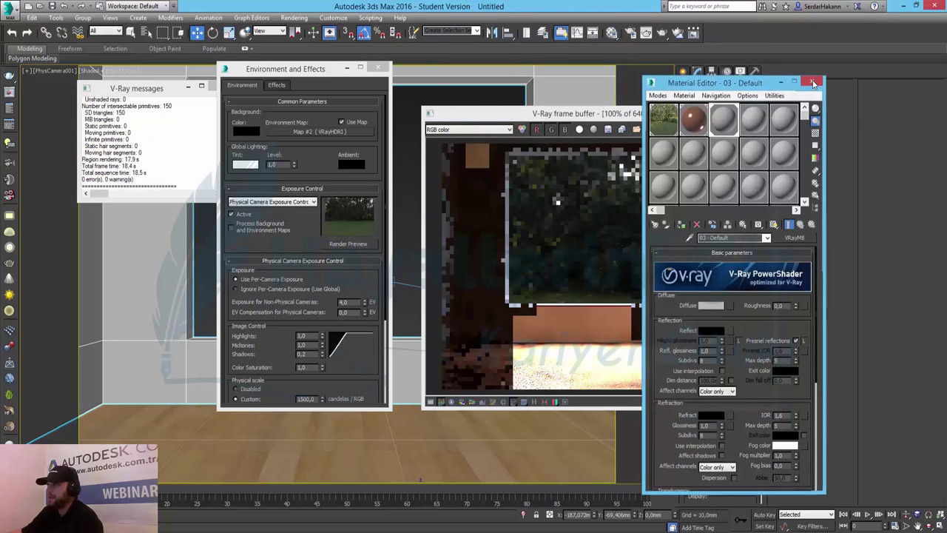
click(813, 83)
mouse_move(681, 116)
mouse_down()
mouse_move(777, 250)
mouse_move(420, 159)
mouse_up()
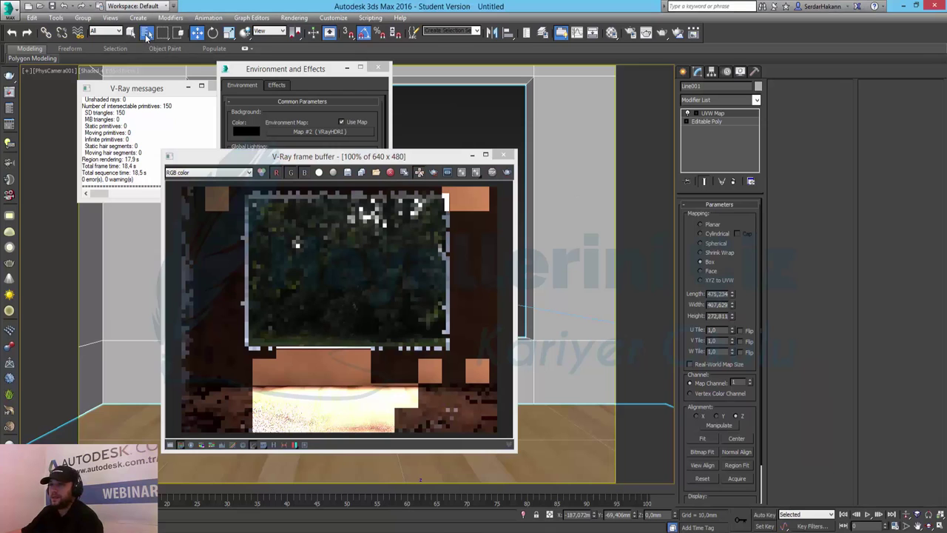
Give PhysCamera001 the APS-C (Nikon, Sony, etc.) film preset and render the room.
key(h)
double_click(42, 101)
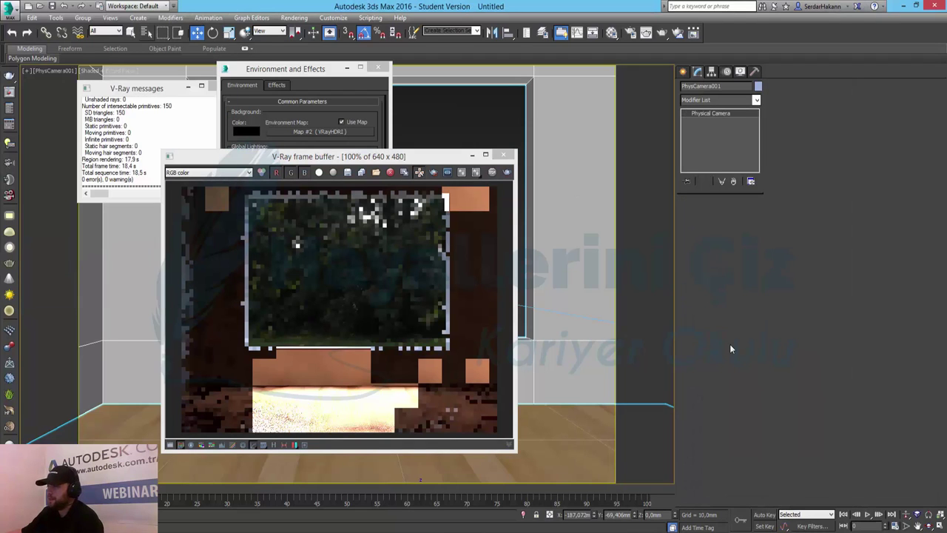
click(733, 293)
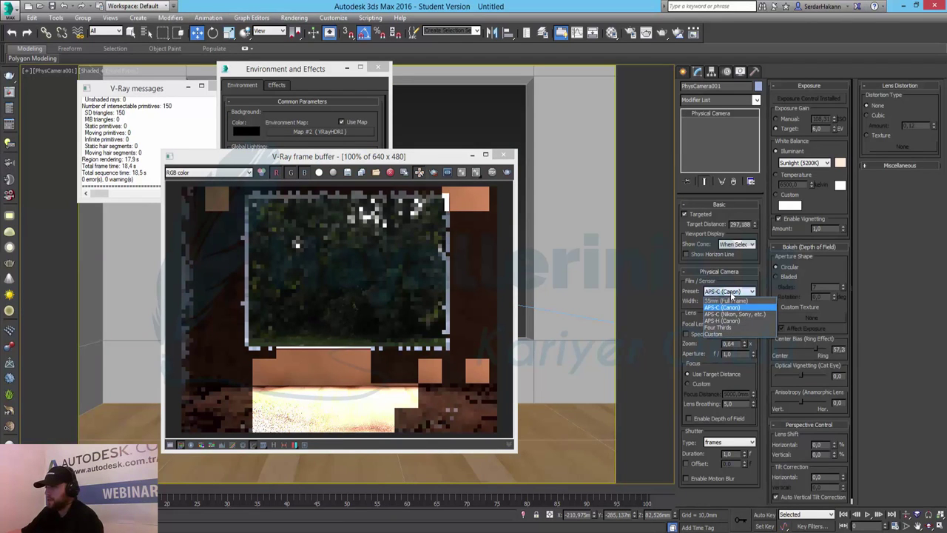
click(732, 315)
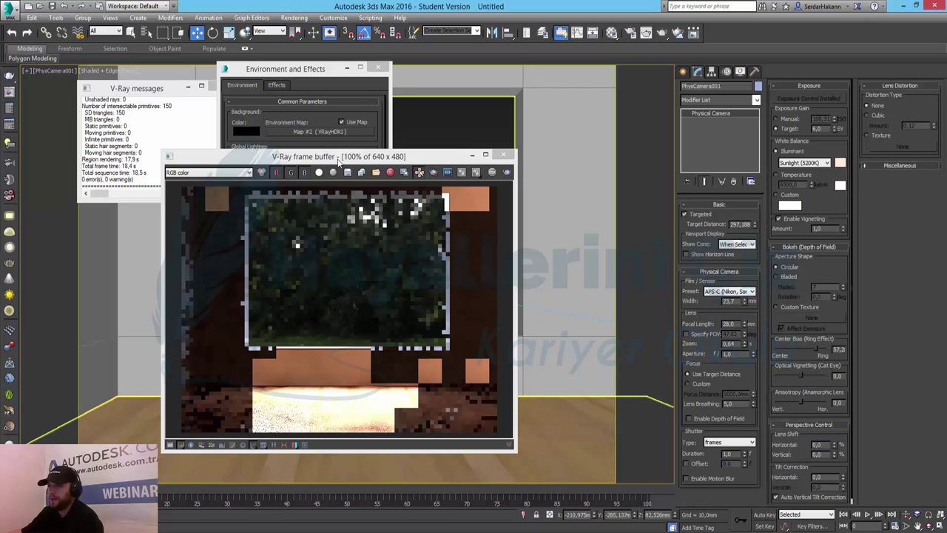
drag(319, 156, 558, 129)
click(357, 302)
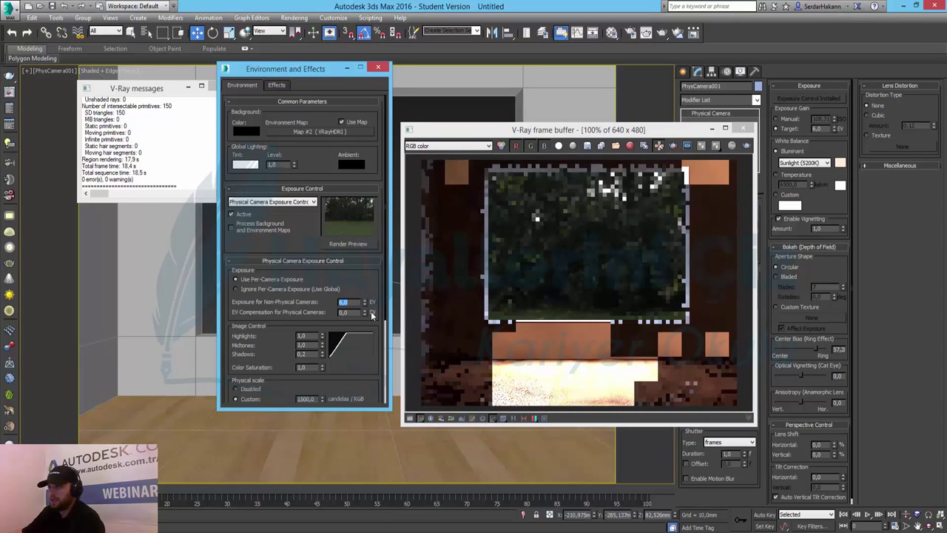
click(746, 146)
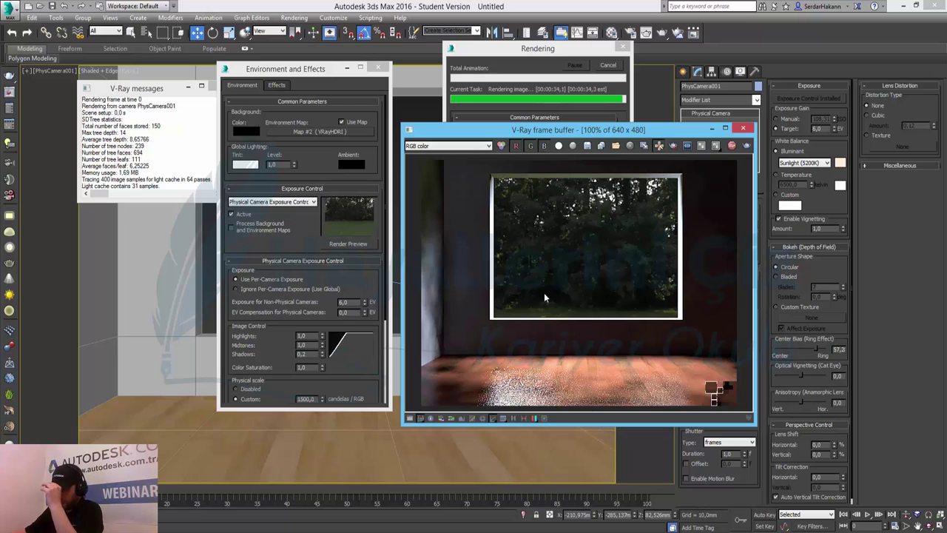
Set the camera's white balance to Daylight (6500K) and render.
click(812, 164)
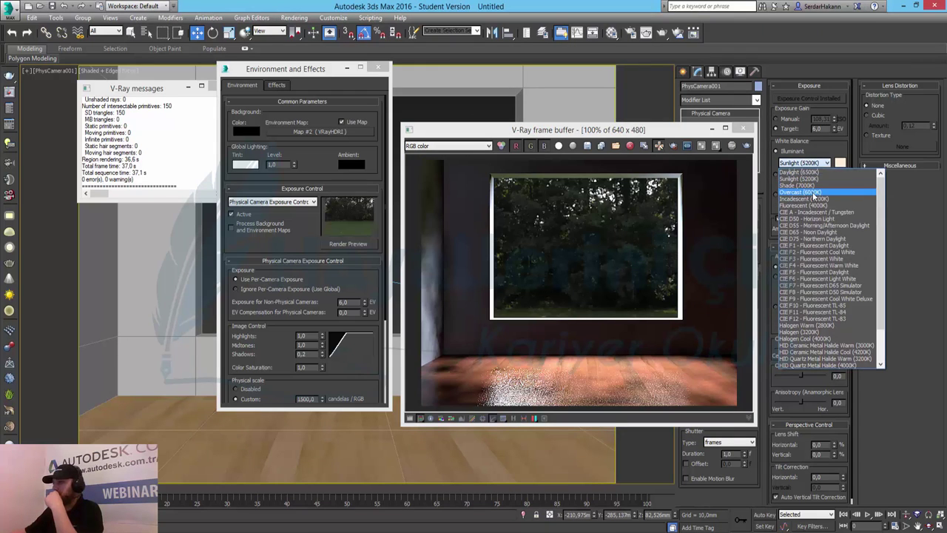
click(790, 172)
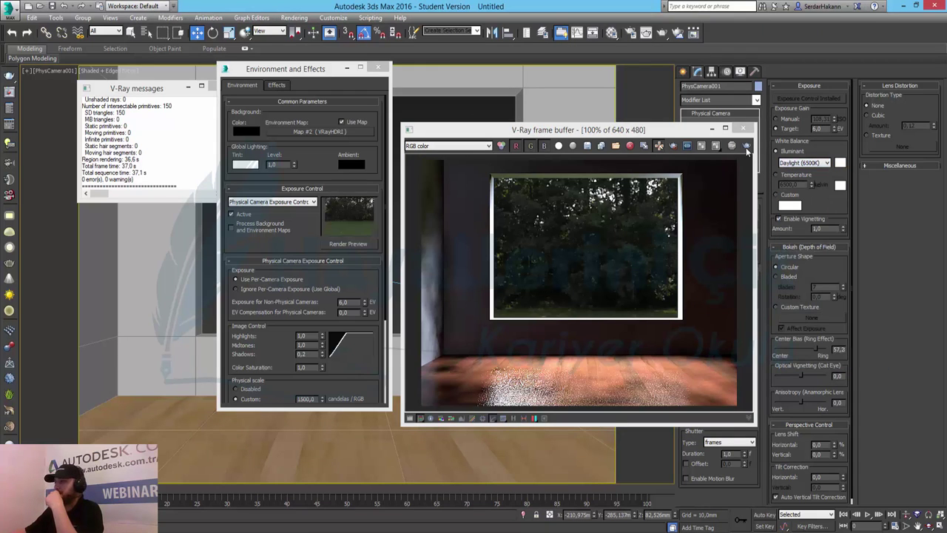
click(748, 146)
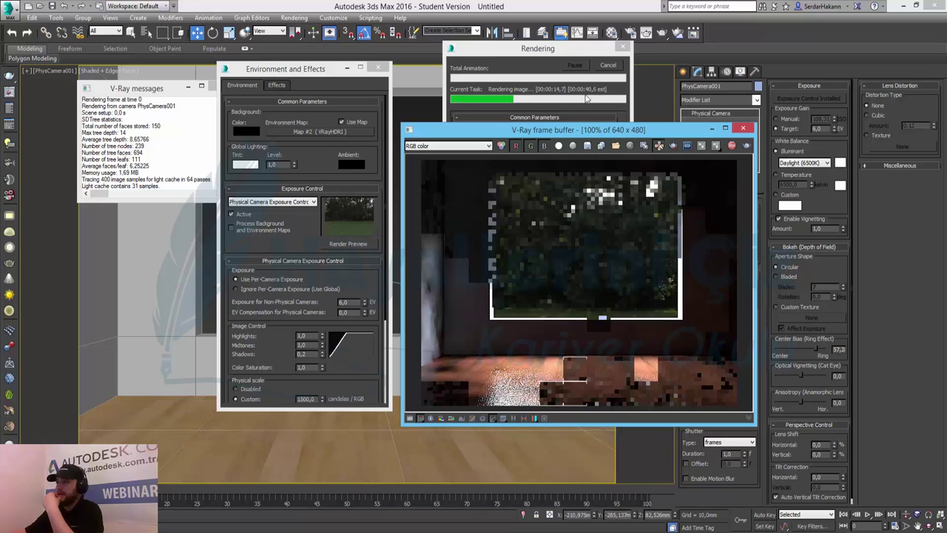
Stop the render, switch to Ignore Per-Camera Exposure (Use Global), and re-render.
click(608, 65)
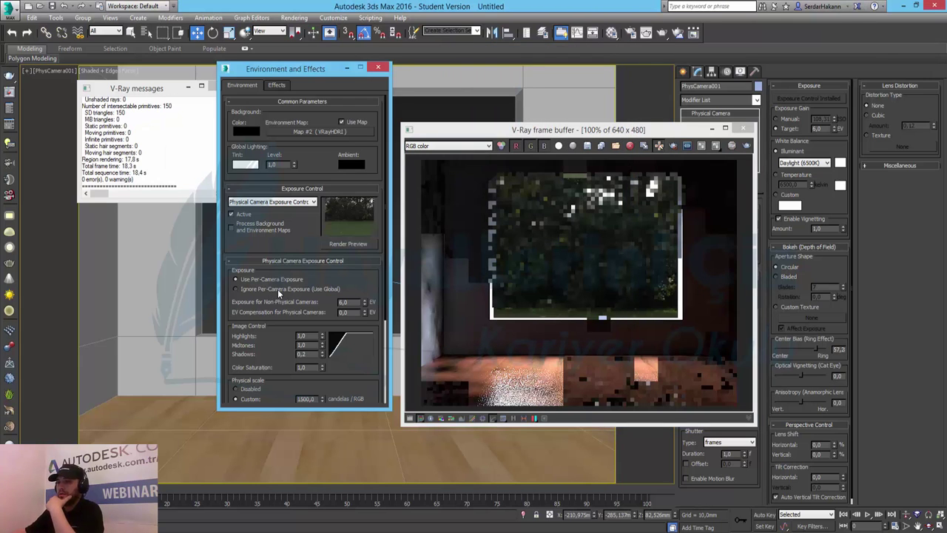
click(275, 289)
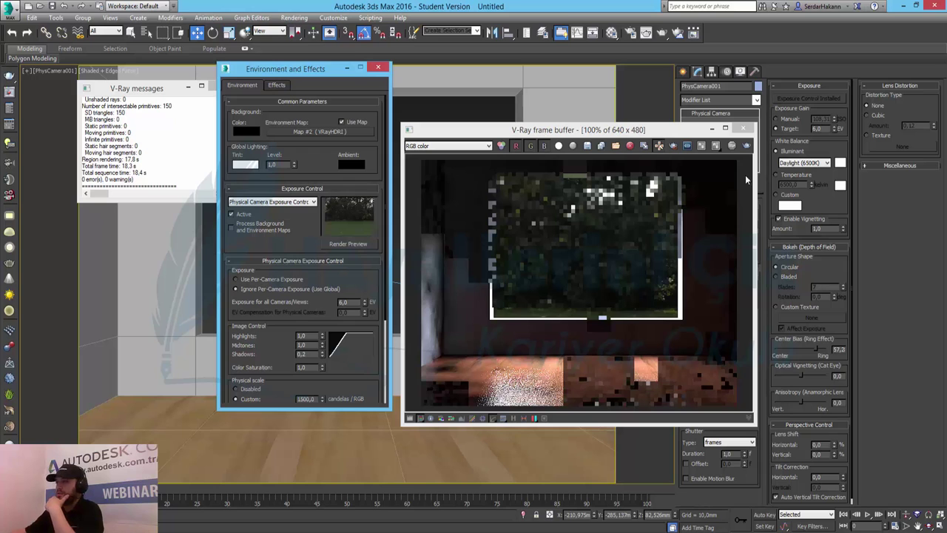
click(747, 146)
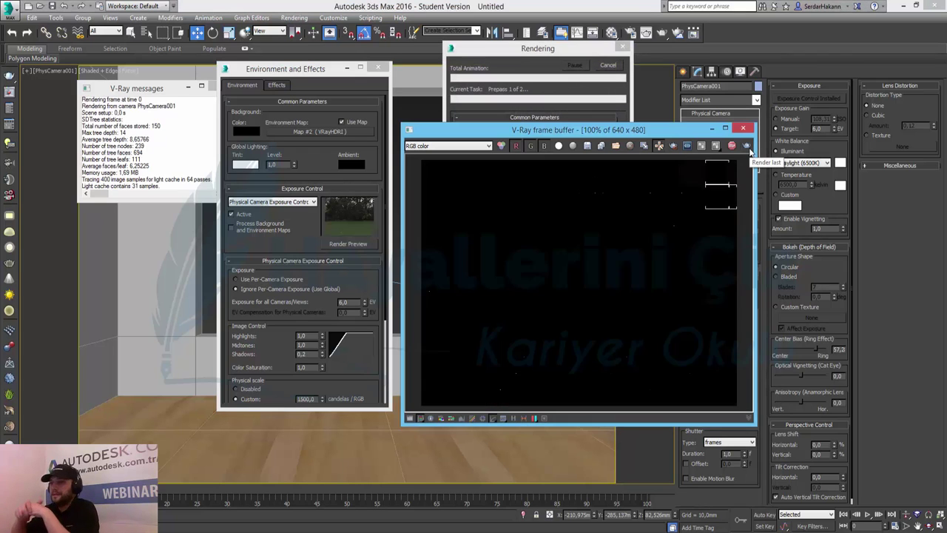
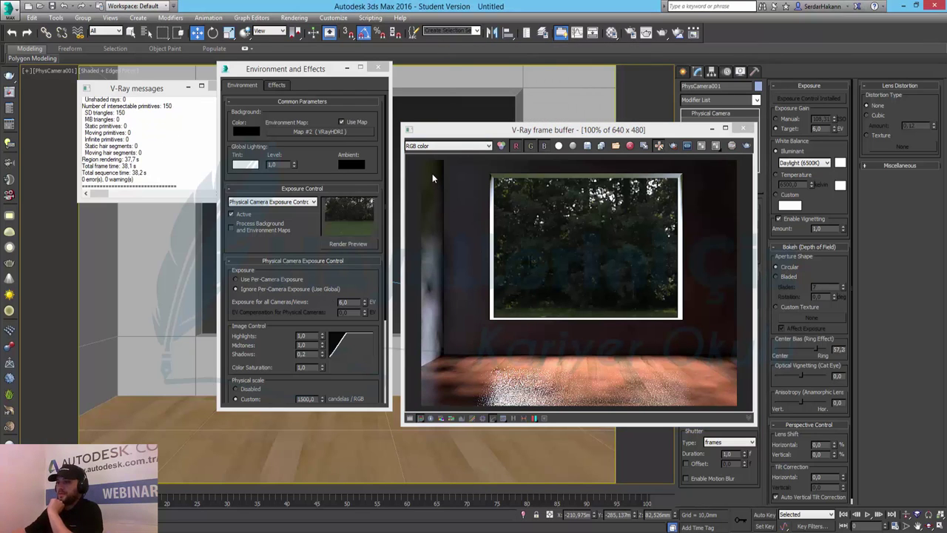
Use per-camera exposure with 1,0 EV compensation for physical cameras, then run a render preview.
click(271, 280)
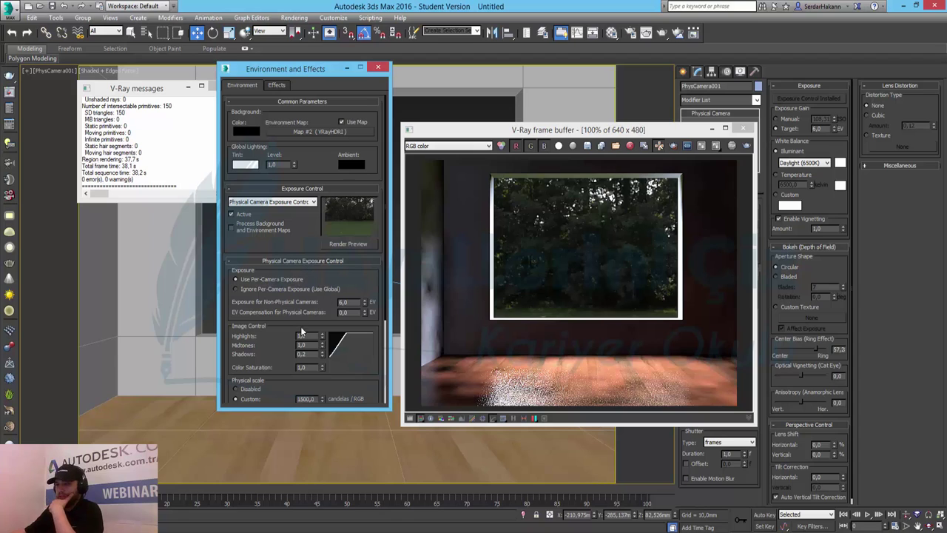
drag(272, 347, 285, 280)
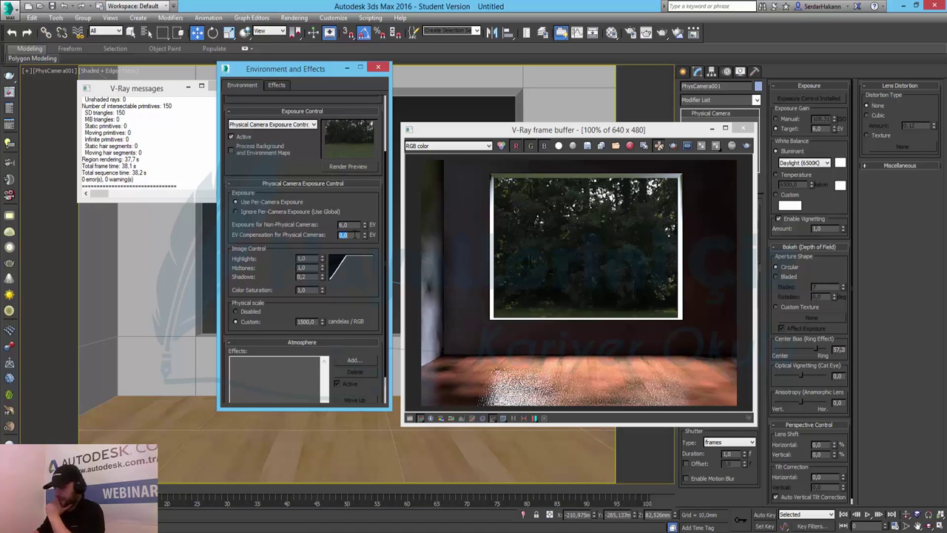
text(1)
key(Return)
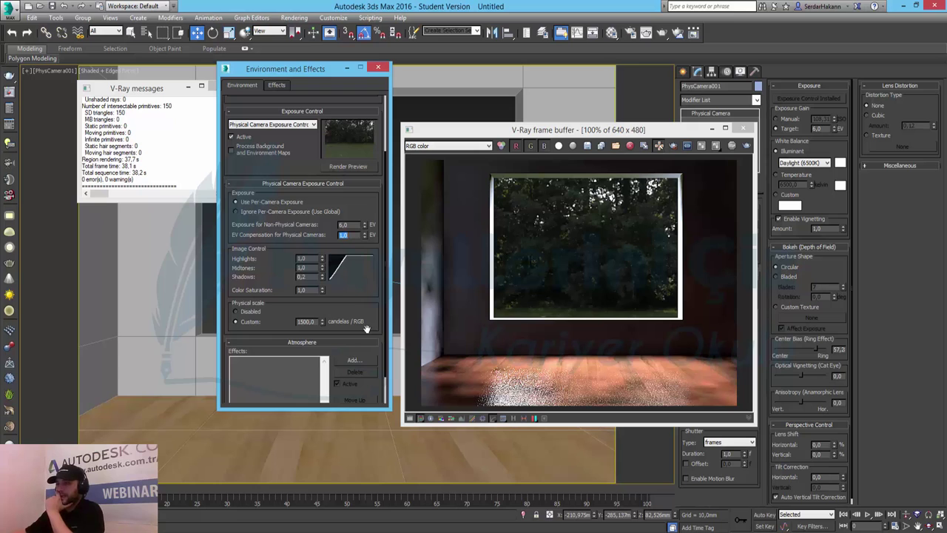
click(359, 166)
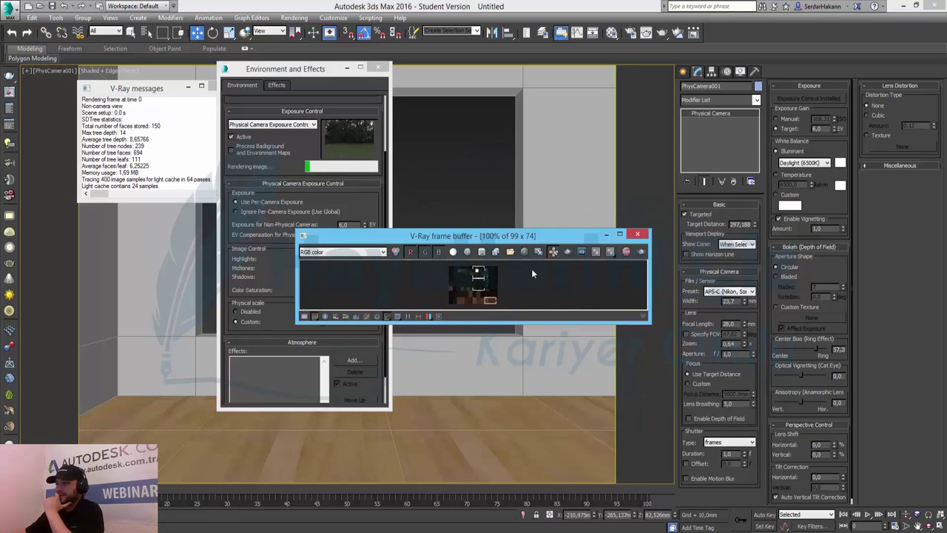
Render the full 640x480 camera view, rearrange the frame buffer and Environment windows, and deselect the camera.
click(640, 251)
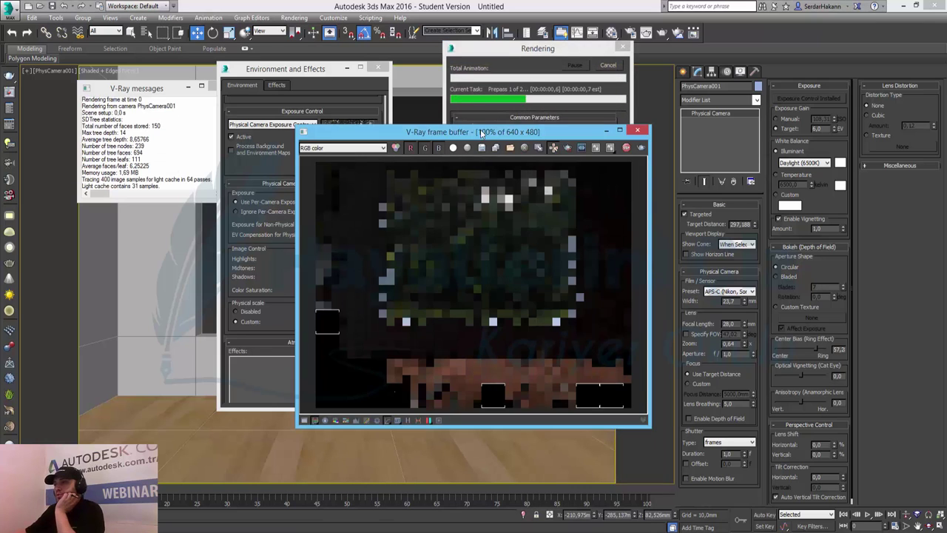
drag(481, 134, 608, 93)
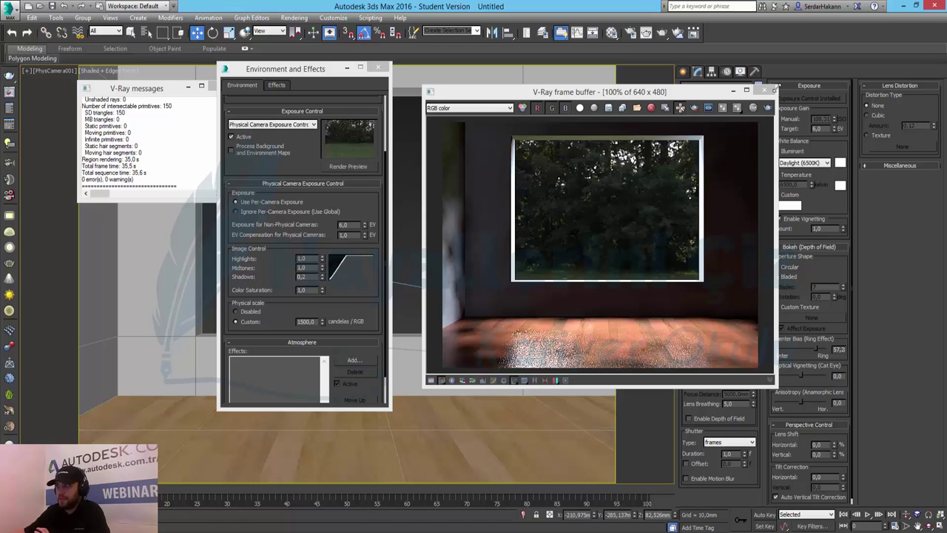
drag(625, 99, 517, 150)
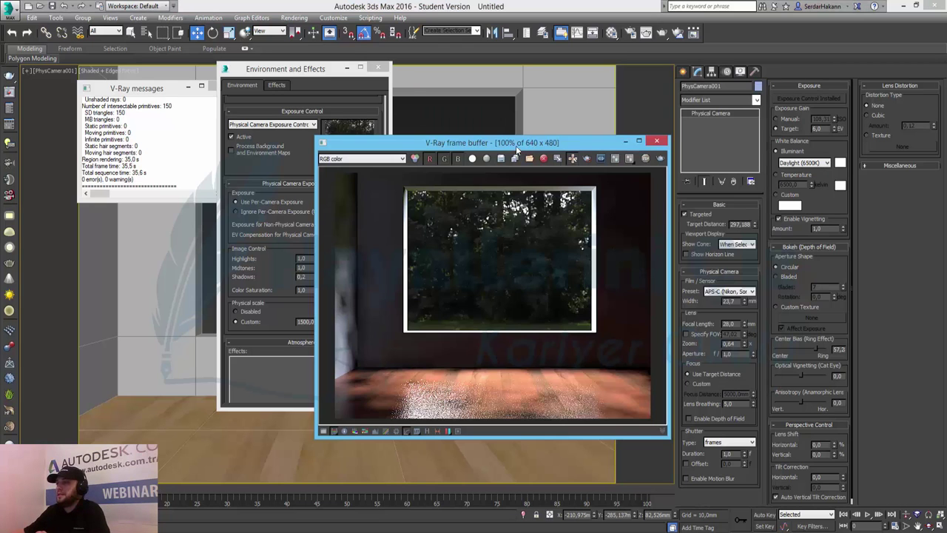
drag(317, 75, 205, 90)
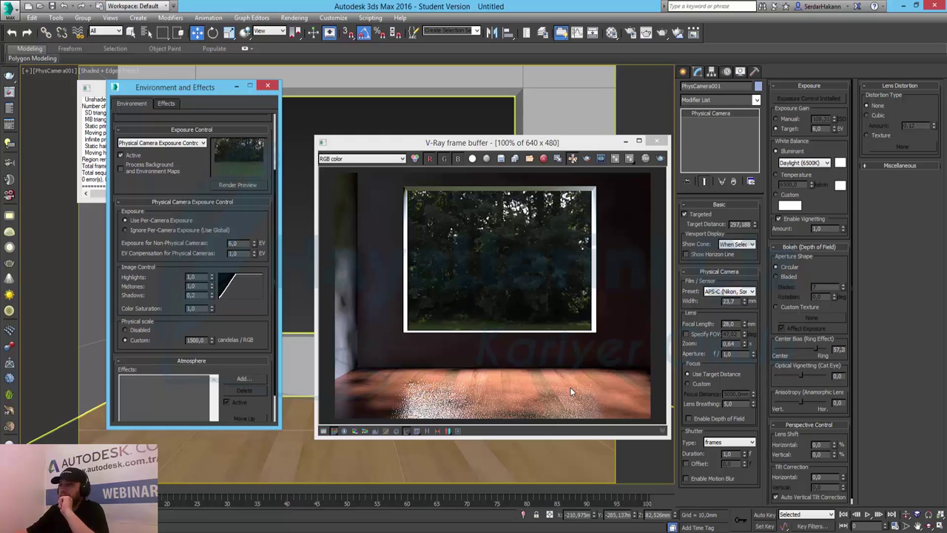
click(441, 121)
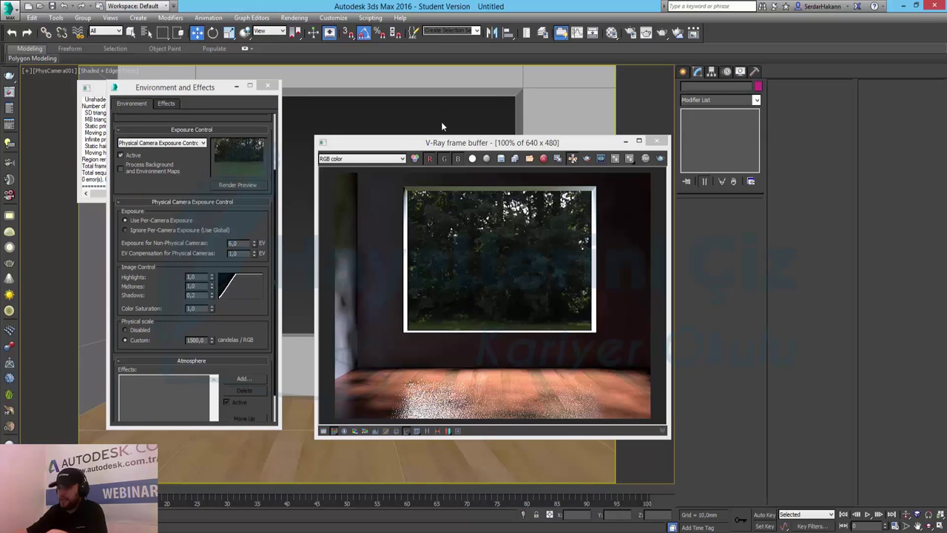
Switch the viewport to Camera001 and render the room from it.
key(c)
double_click(452, 198)
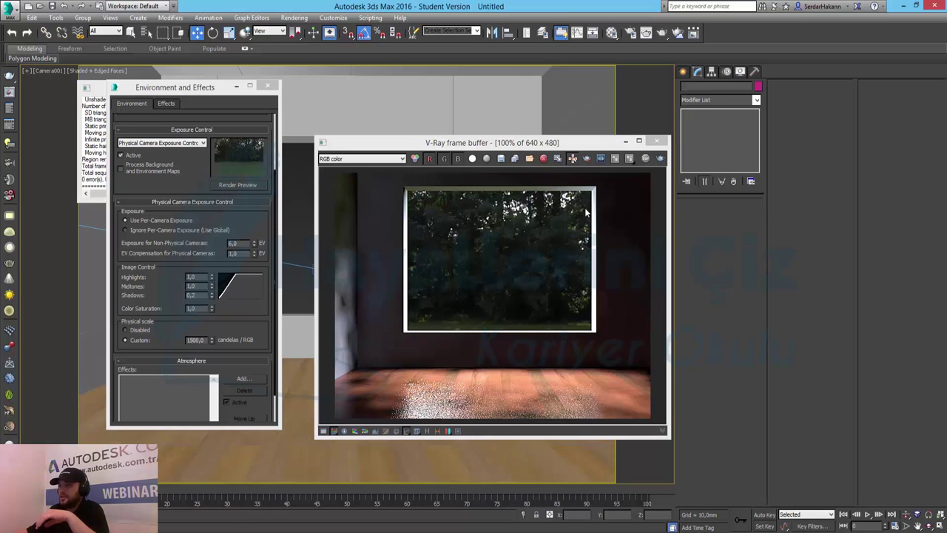
click(660, 158)
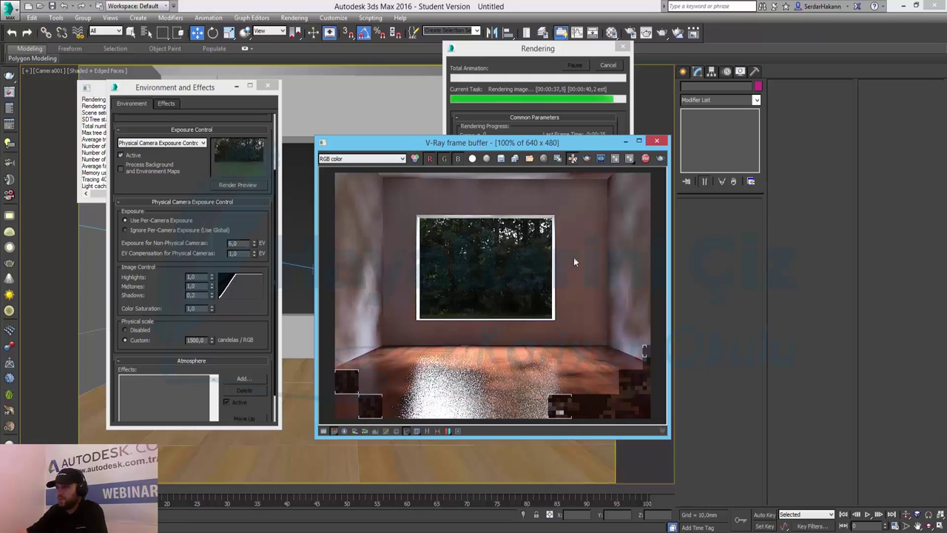
Inspect rendered pixel colour values and compare the render with sRGB display off and on.
right_drag(568, 265, 528, 384)
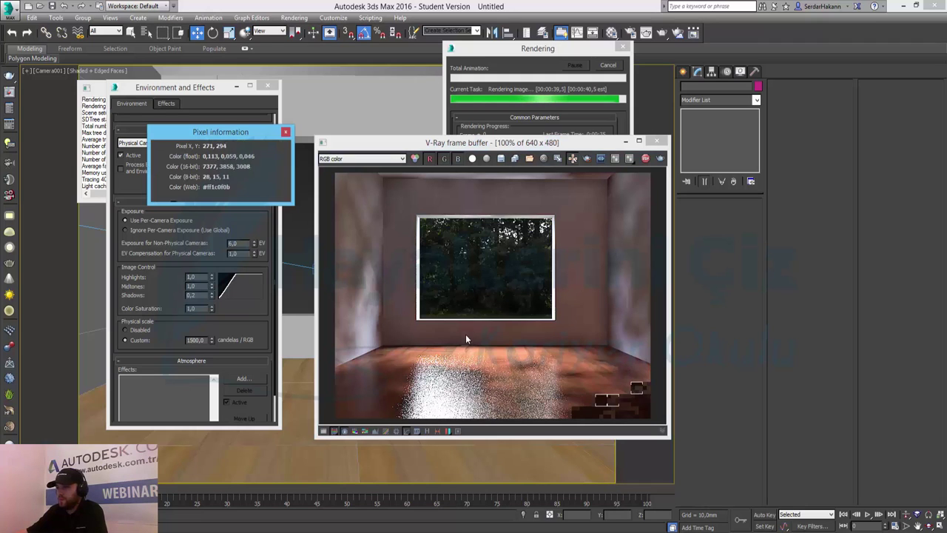
right_drag(528, 384, 470, 378)
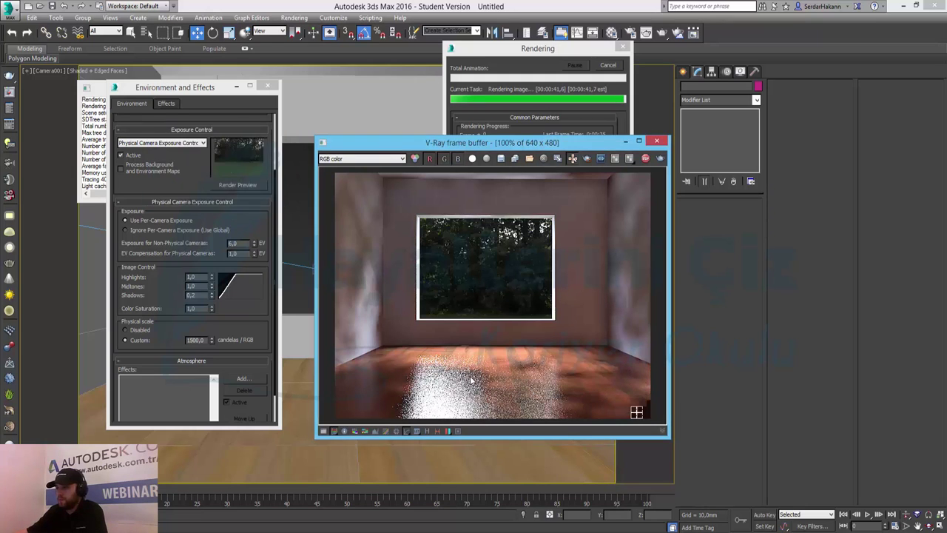
click(407, 432)
click(407, 432)
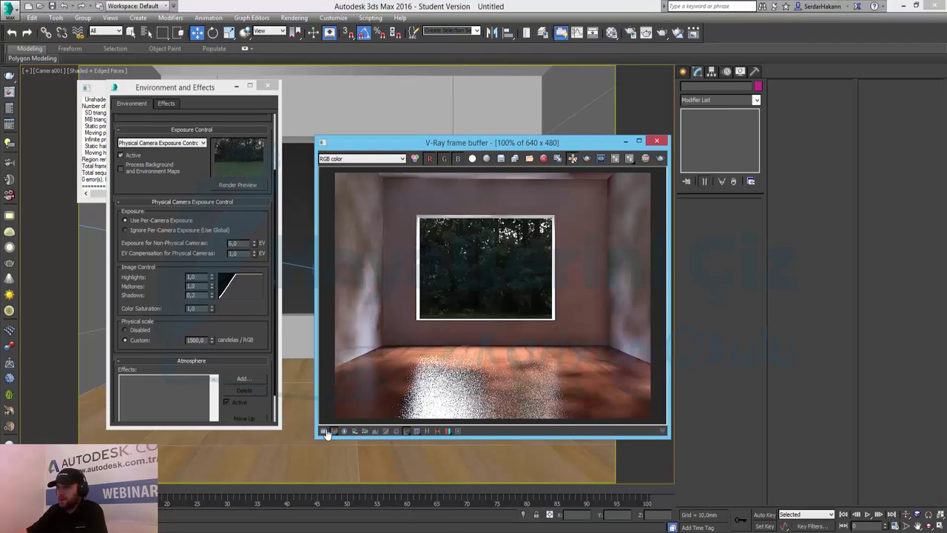
Open the Rendered Frame Window from the Rendering menu and move it aside.
click(295, 18)
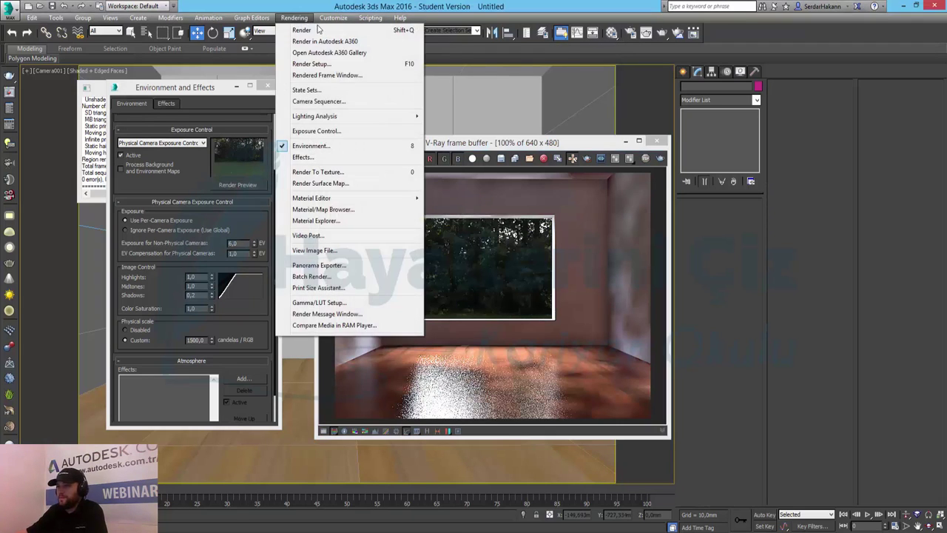
click(326, 75)
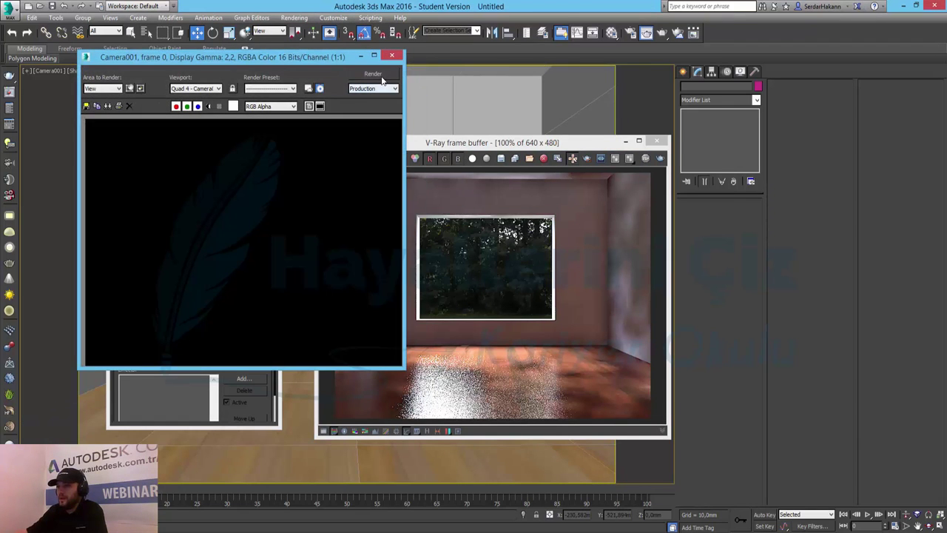
drag(343, 58, 709, 127)
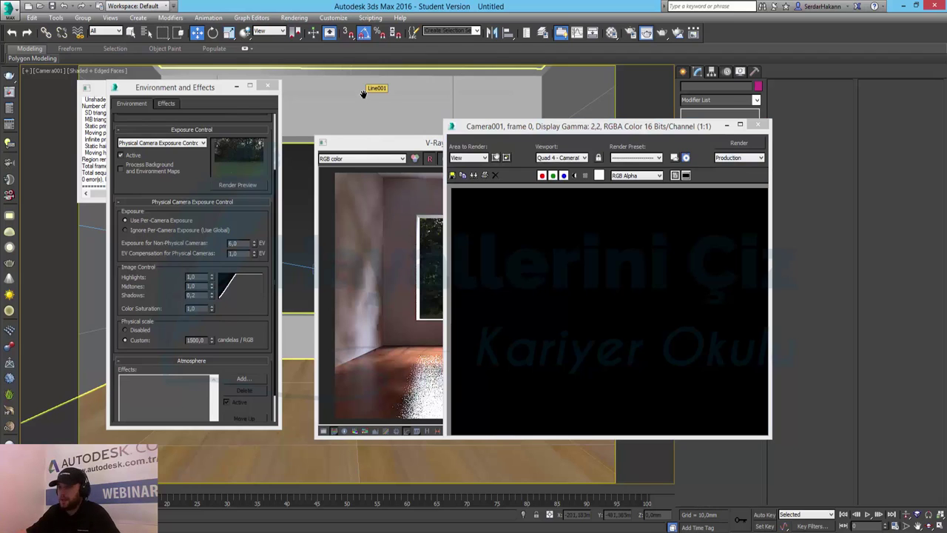
Switch the viewport to PhysCamera001 and start a render from it.
key(c)
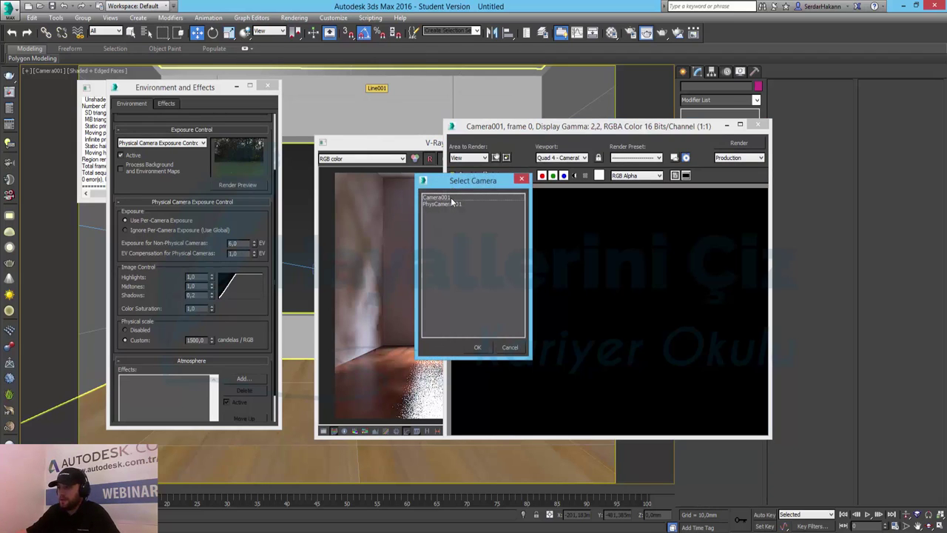
double_click(447, 204)
click(736, 144)
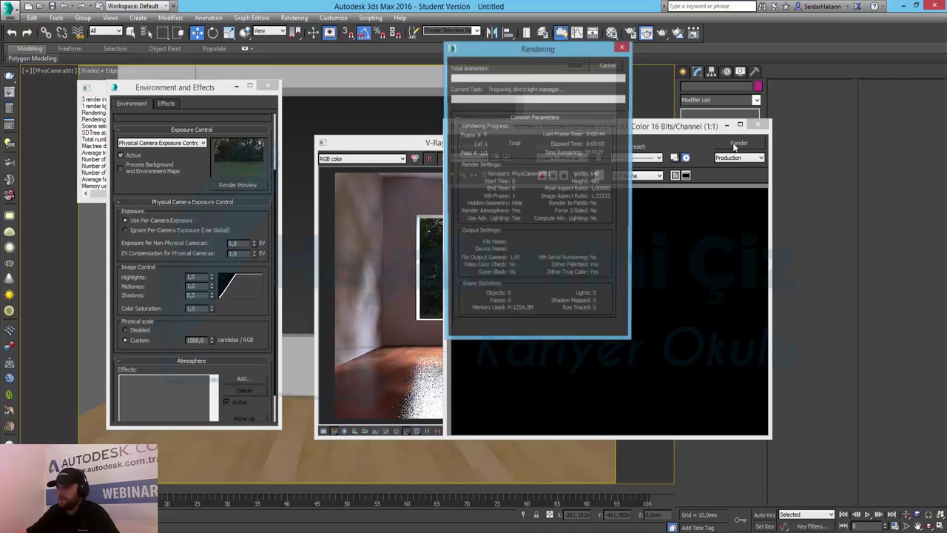